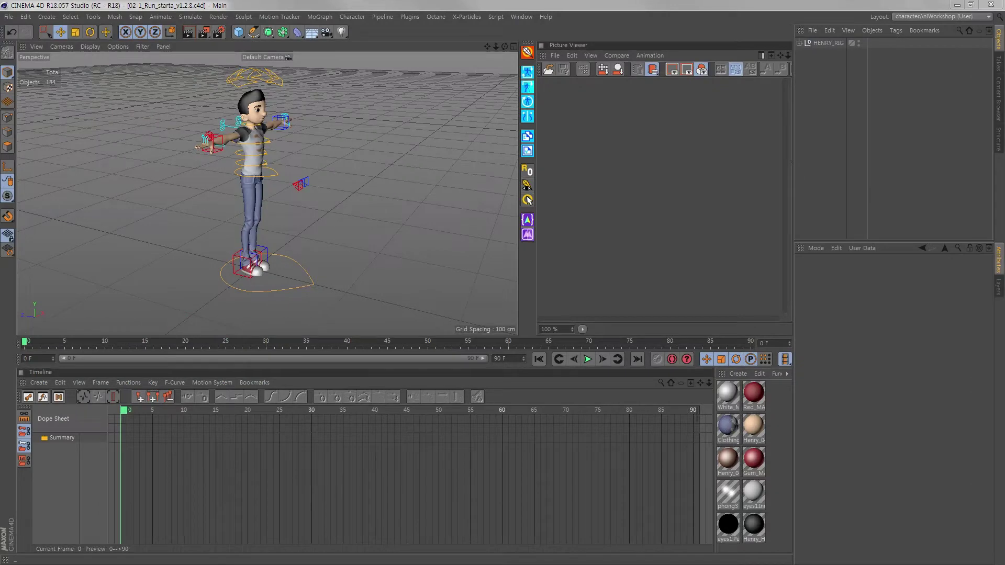
In Project Settings, confirm the 30 fps frame rate and enable Overdub for new keys
click(389, 365)
click(402, 297)
key(ctrl+d)
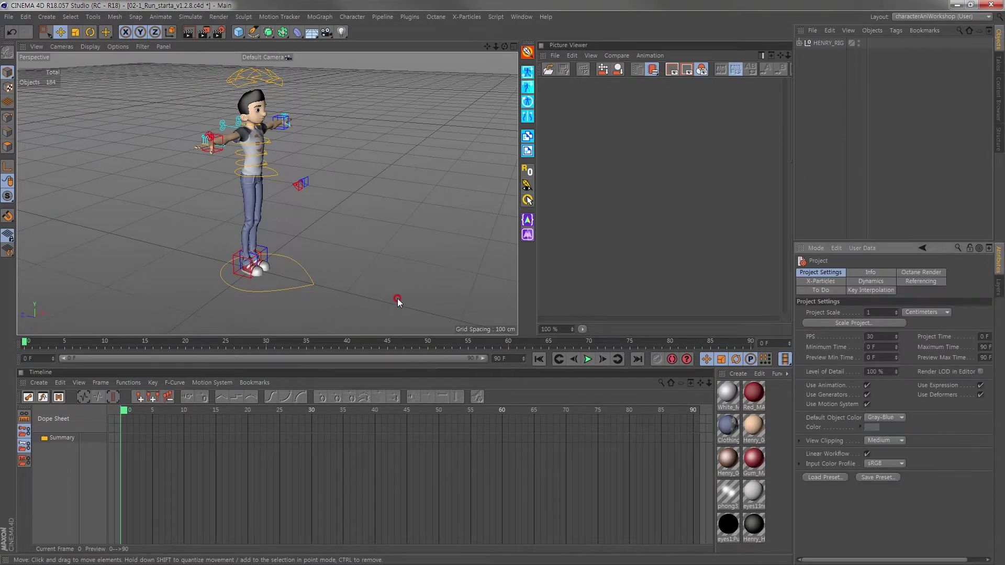
double_click(877, 337)
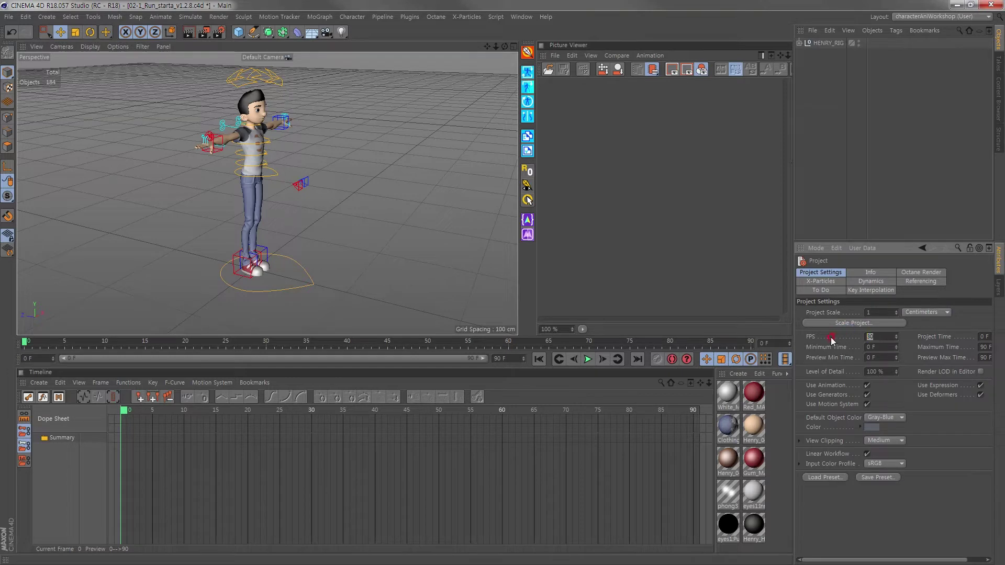
click(856, 295)
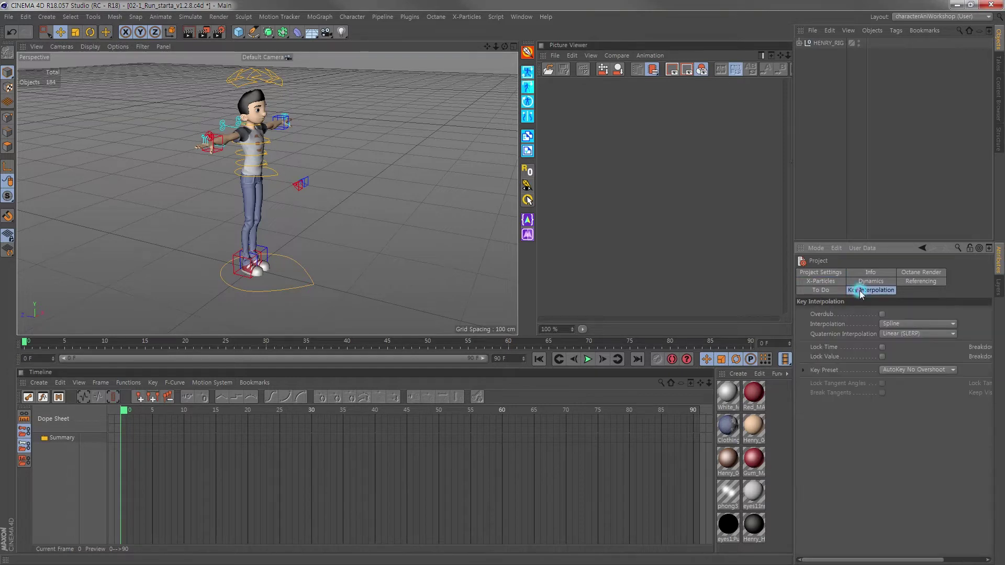
click(881, 315)
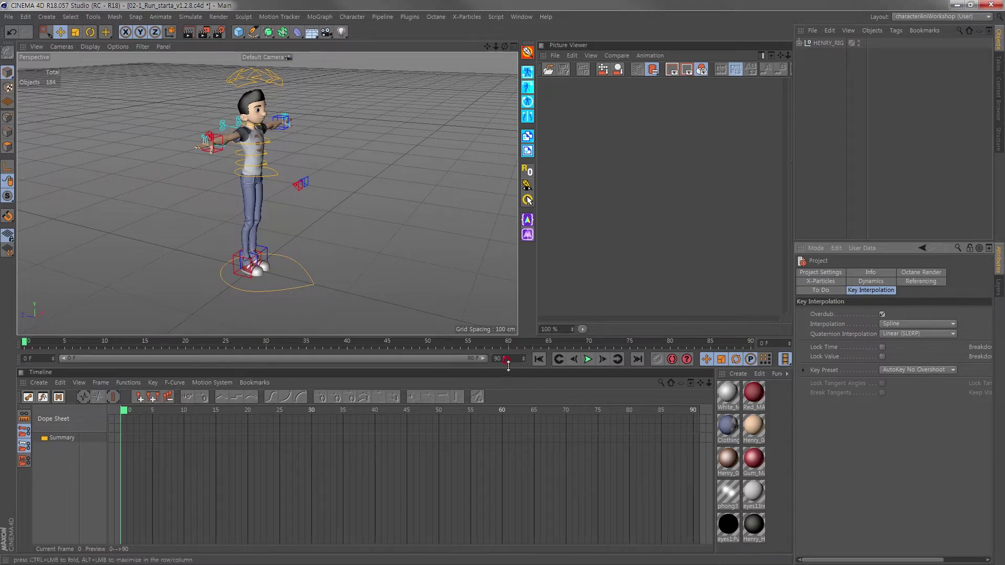
click(500, 358)
text(18)
Confirm the preview range ending at frame 16, hide the Material Manager, and orbit around Henry
key(Return)
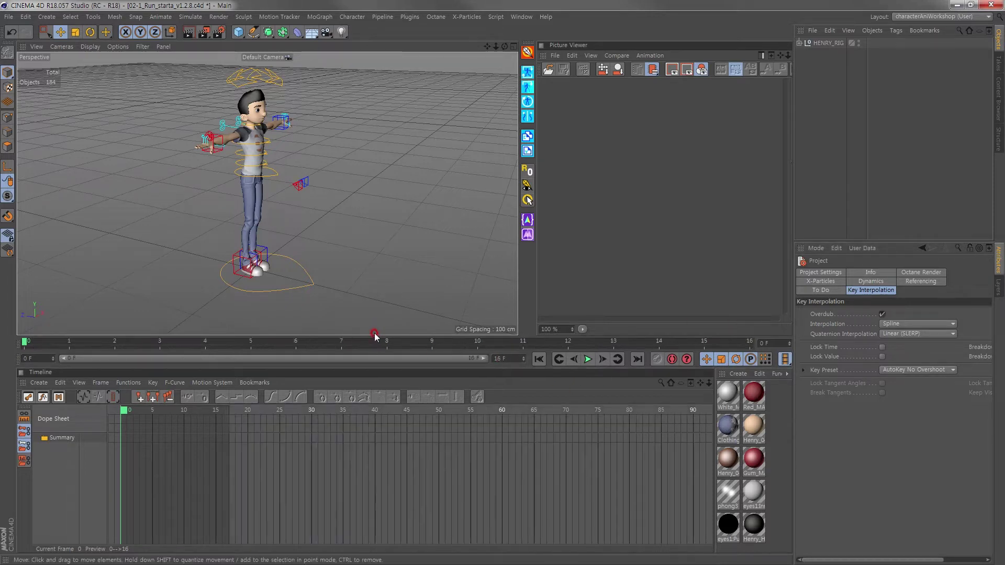
click(722, 373)
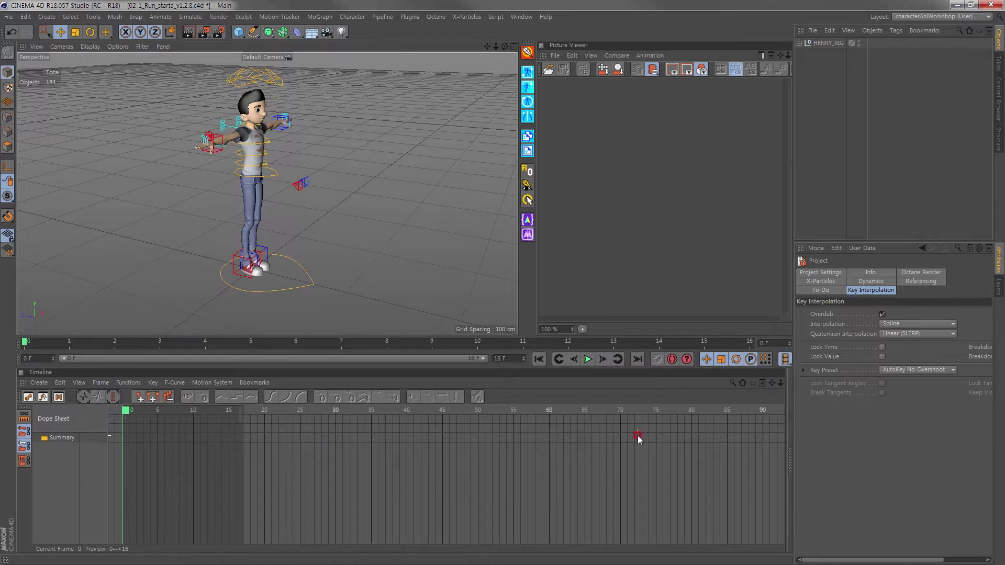
alt+drag(260, 234, 213, 291)
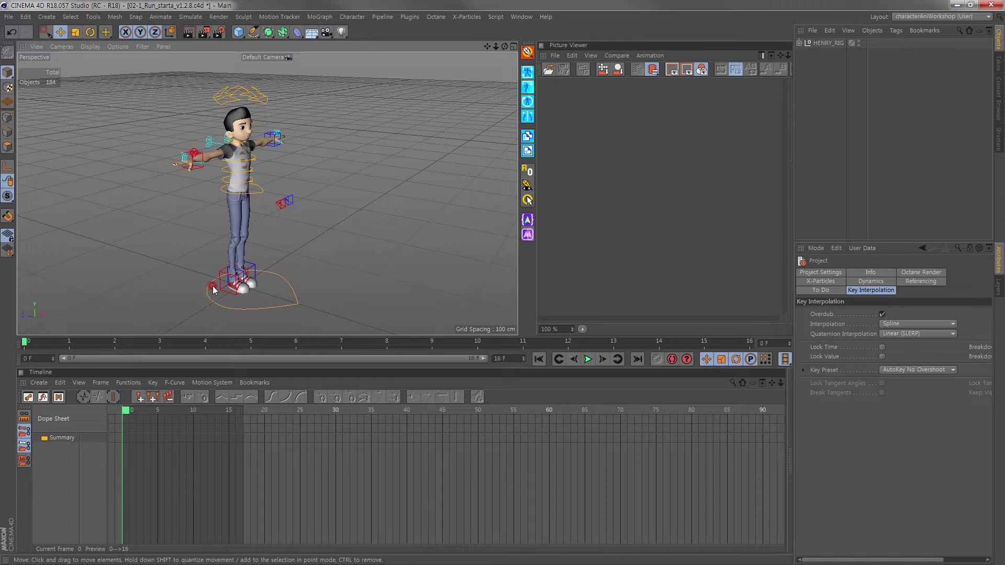
Set keying to All Controllers, enable Autokeying, and record keys on every controller at frame 0
click(686, 359)
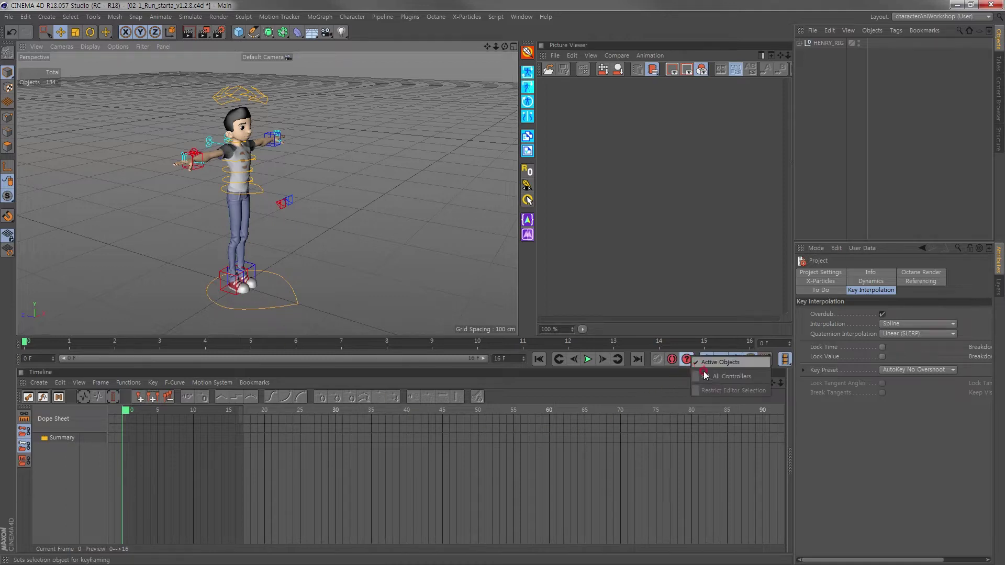
click(707, 376)
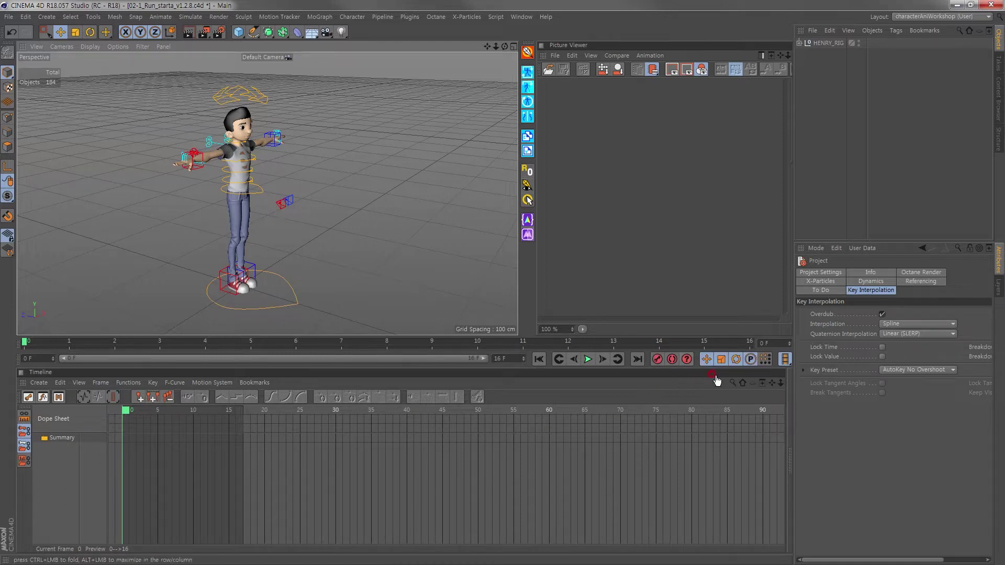
click(673, 361)
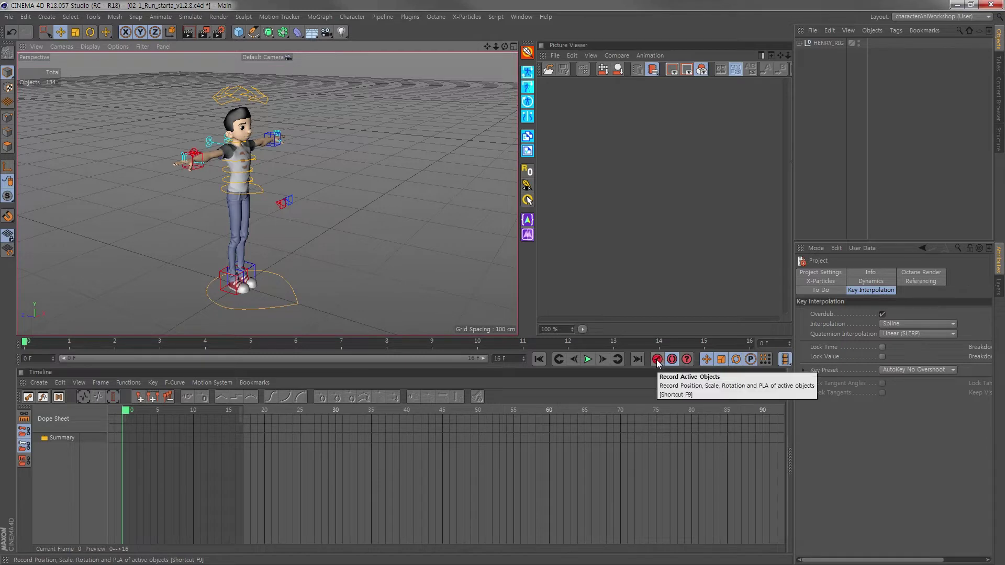
click(657, 360)
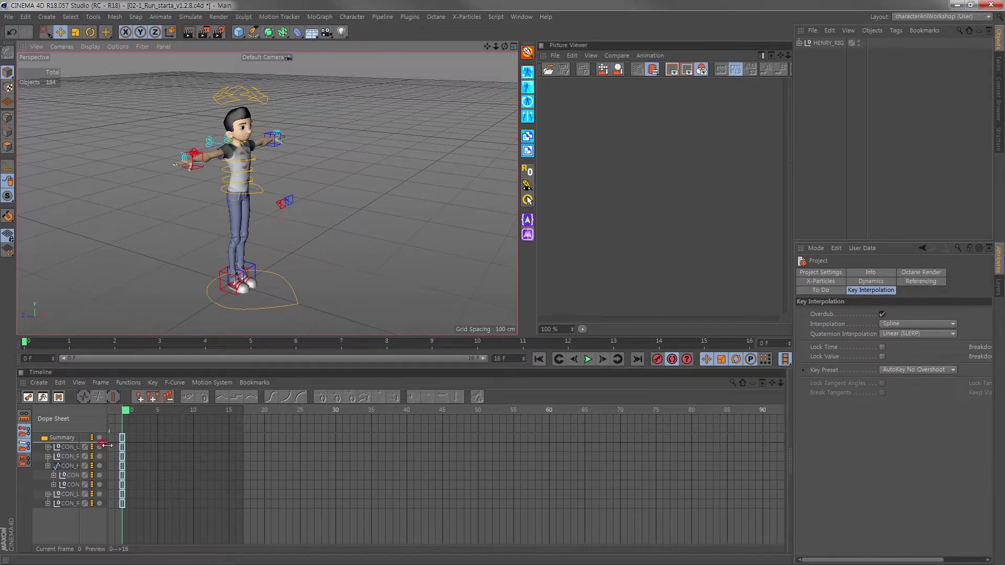
Widen the Dope Sheet track names, return to frame 0, and show the running reference image
drag(107, 444, 160, 445)
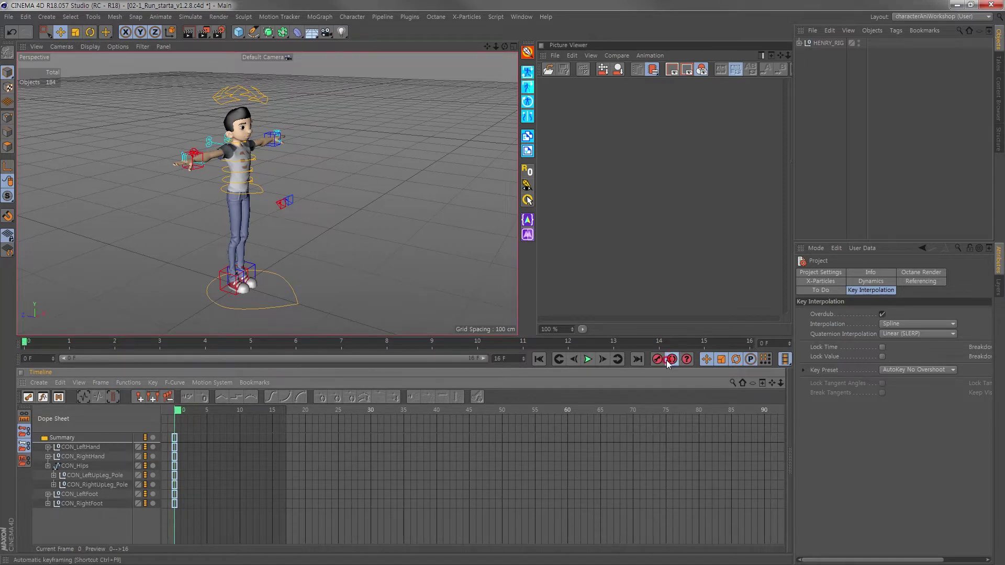
click(595, 157)
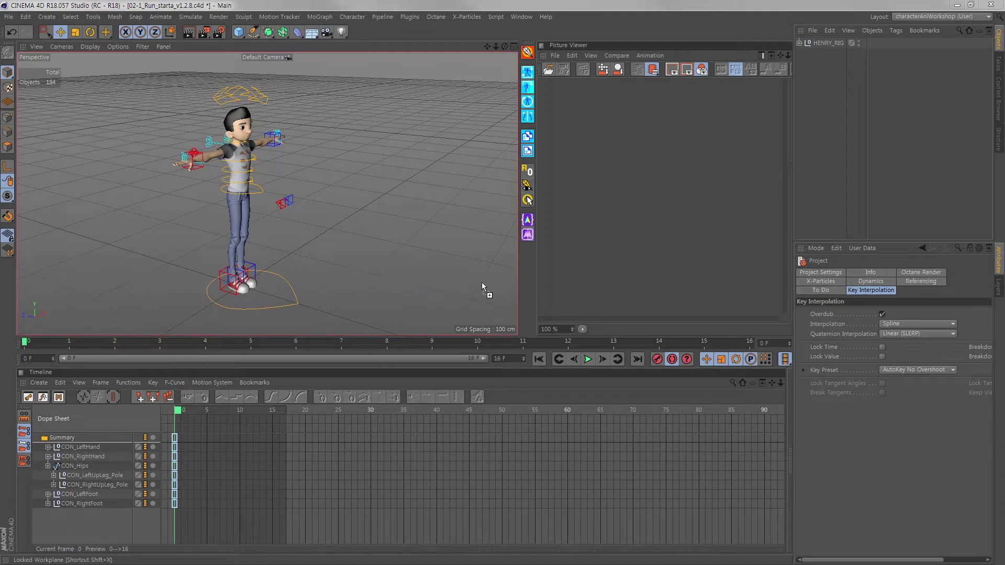
click(661, 224)
Frame the contact and down poses in the reference, then lower CON_Hips so the knees bend
drag(681, 212, 688, 207)
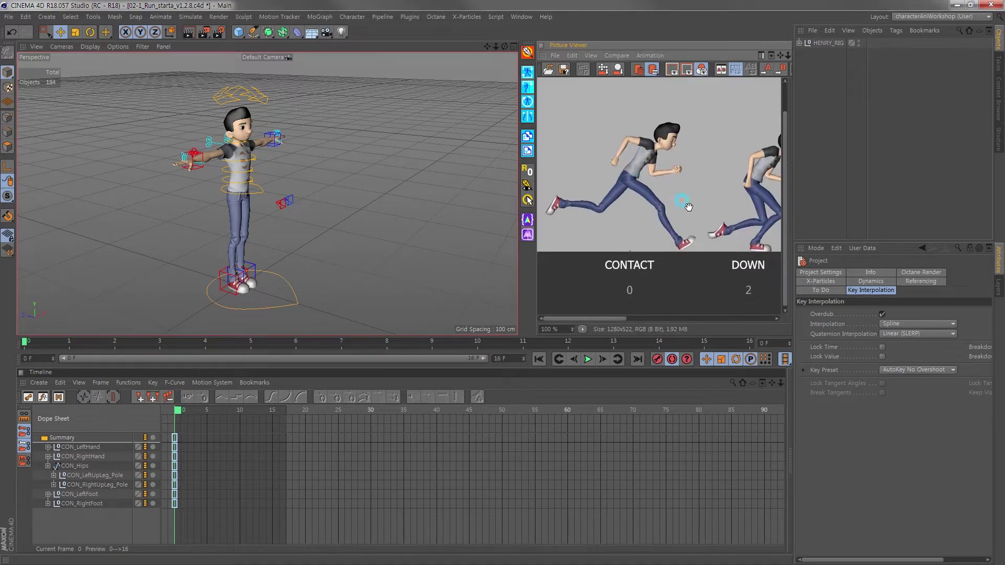
scroll(262, 199, up, 3)
click(265, 198)
drag(240, 163, 240, 173)
alt+middle_drag(223, 293, 222, 241)
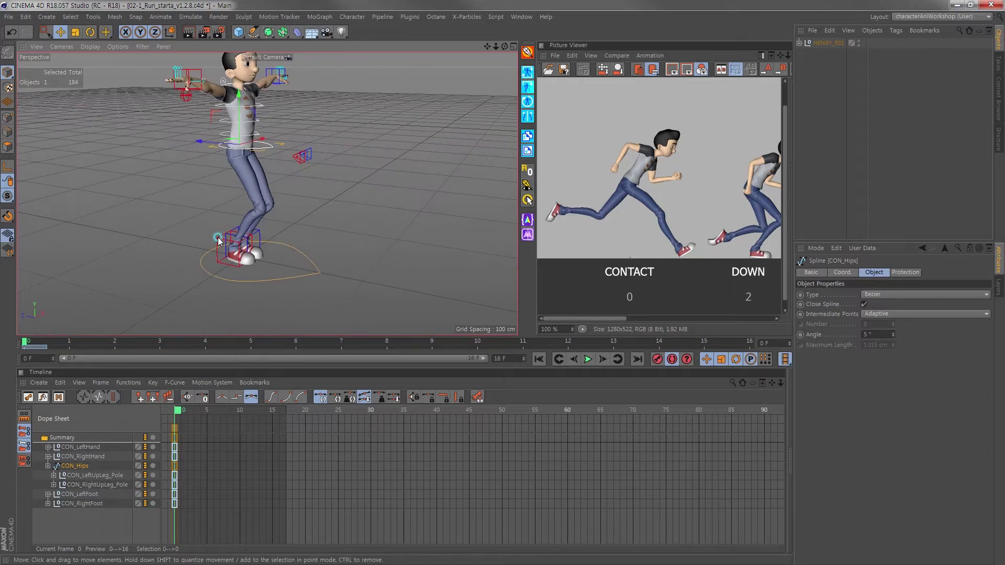
Move the right foot outward into a long stride and tilt it to Toe-Heel 25
click(218, 241)
mouse_move(207, 246)
mouse_down()
mouse_move(253, 261)
mouse_move(205, 216)
mouse_move(133, 182)
mouse_up()
click(227, 237)
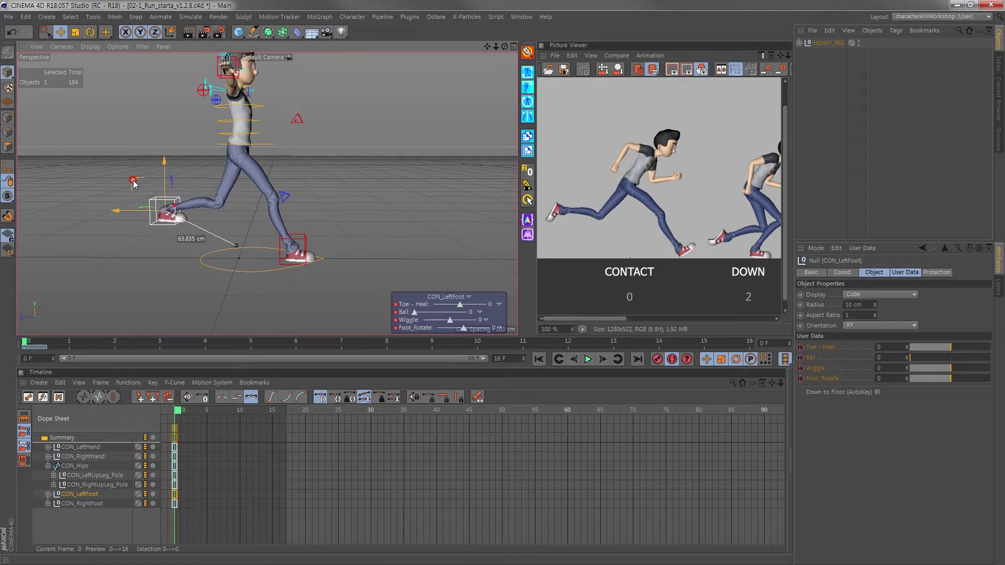
click(303, 243)
scroll(298, 249, up, 2)
drag(248, 251, 247, 253)
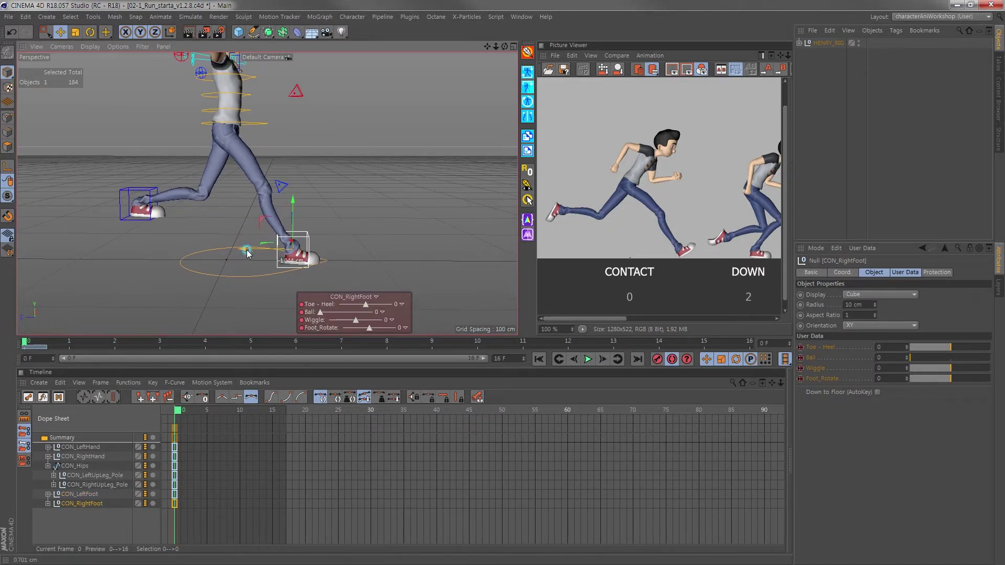
drag(365, 304, 372, 307)
drag(243, 249, 253, 249)
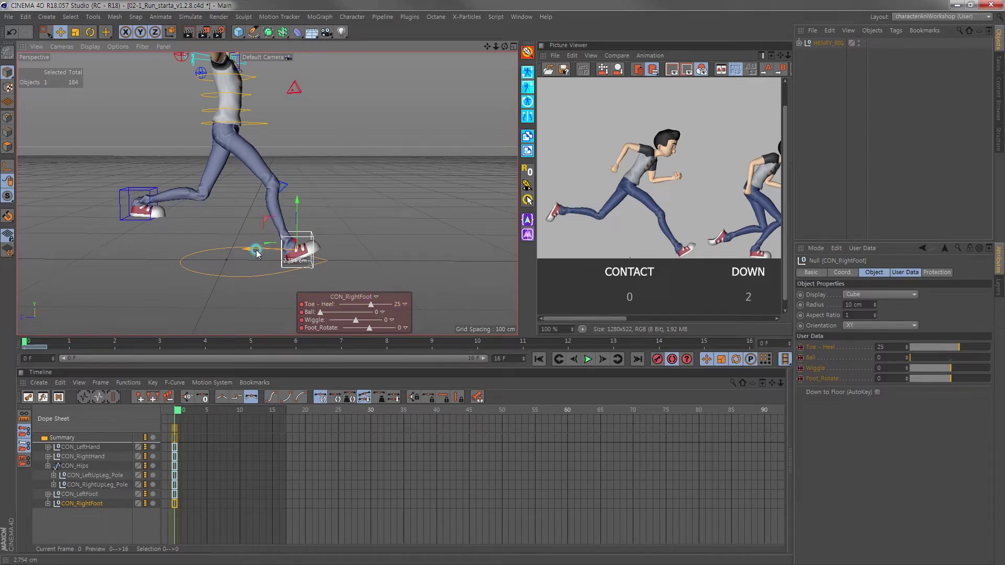
Raise the left foot behind the body with Toe-Heel -120 and check the pose from another angle
click(129, 194)
scroll(129, 194, up, 1)
drag(130, 186, 115, 169)
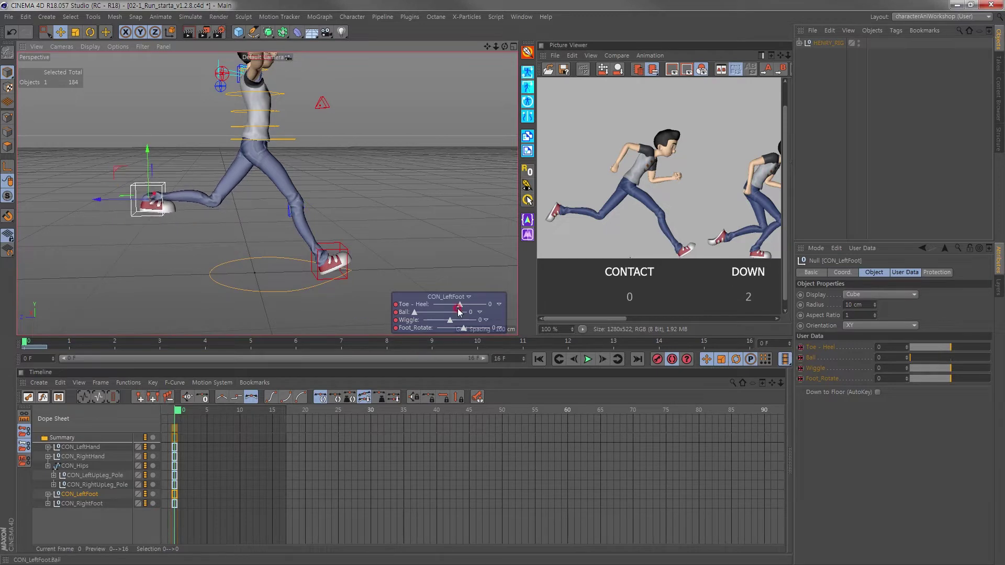
drag(459, 307, 434, 305)
mouse_move(108, 203)
mouse_down()
mouse_move(61, 204)
mouse_move(69, 178)
mouse_up()
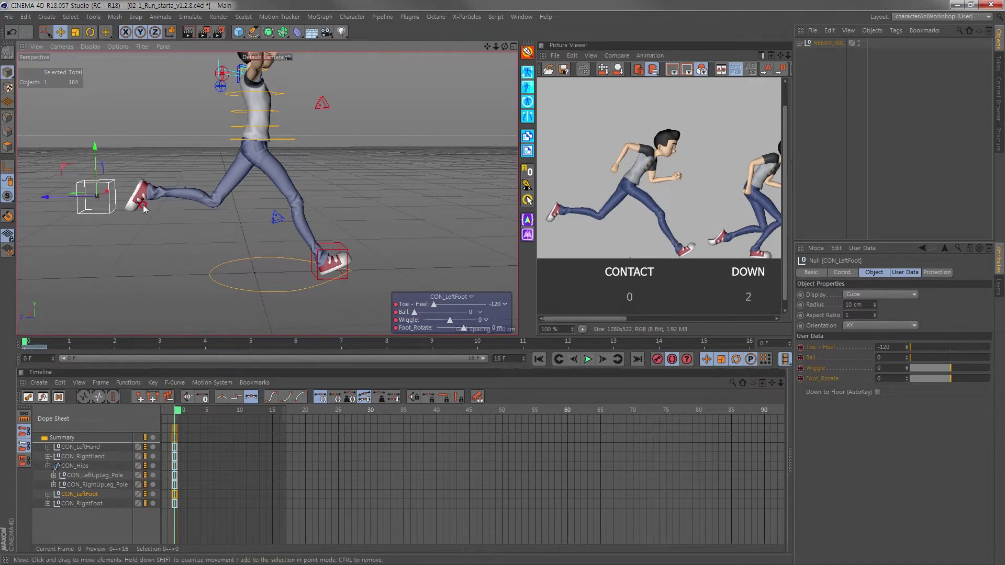
mouse_move(224, 208)
alt+mouse_down()
mouse_move(277, 195)
mouse_move(316, 234)
alt+mouse_up()
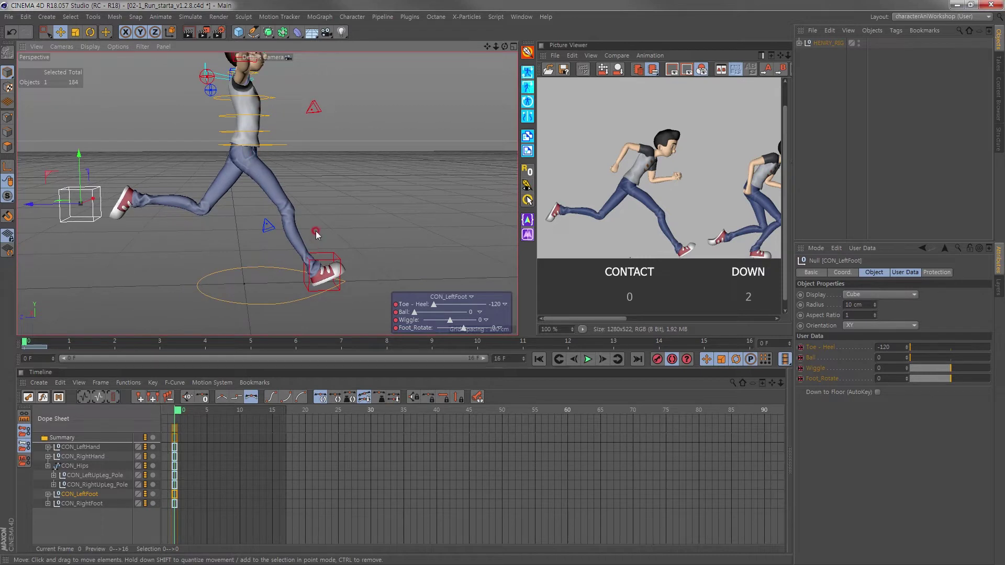
click(278, 145)
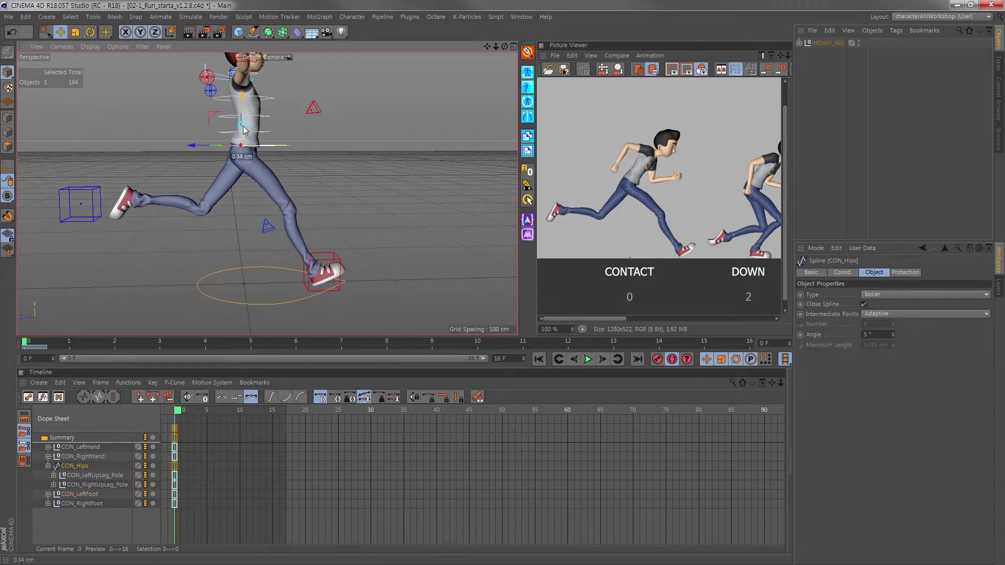
Inspect the foot, hips and pants selections while reframing the view of Henry's contact pose
click(334, 264)
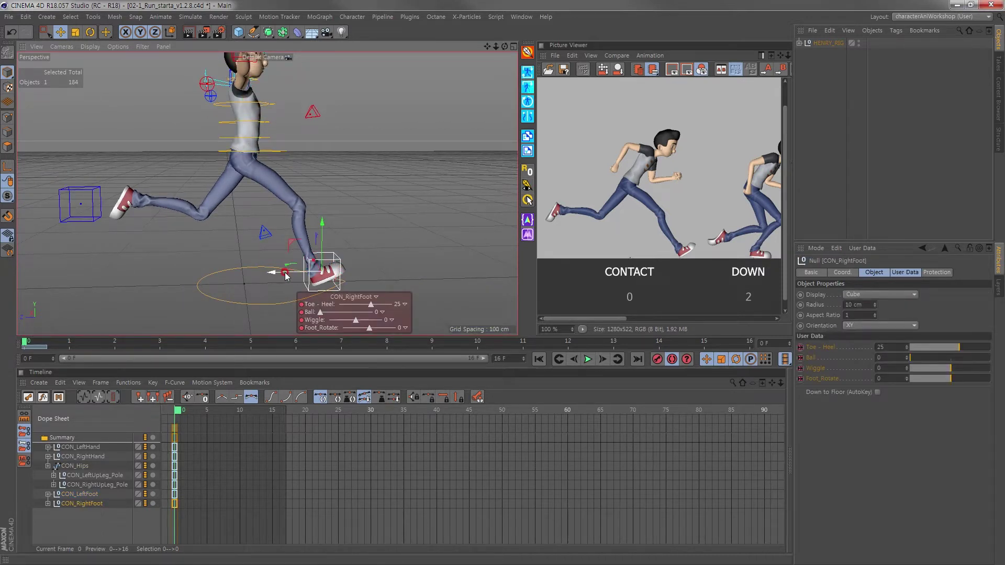
mouse_move(286, 276)
alt+mouse_down()
mouse_move(253, 235)
mouse_move(267, 220)
alt+mouse_up()
click(234, 135)
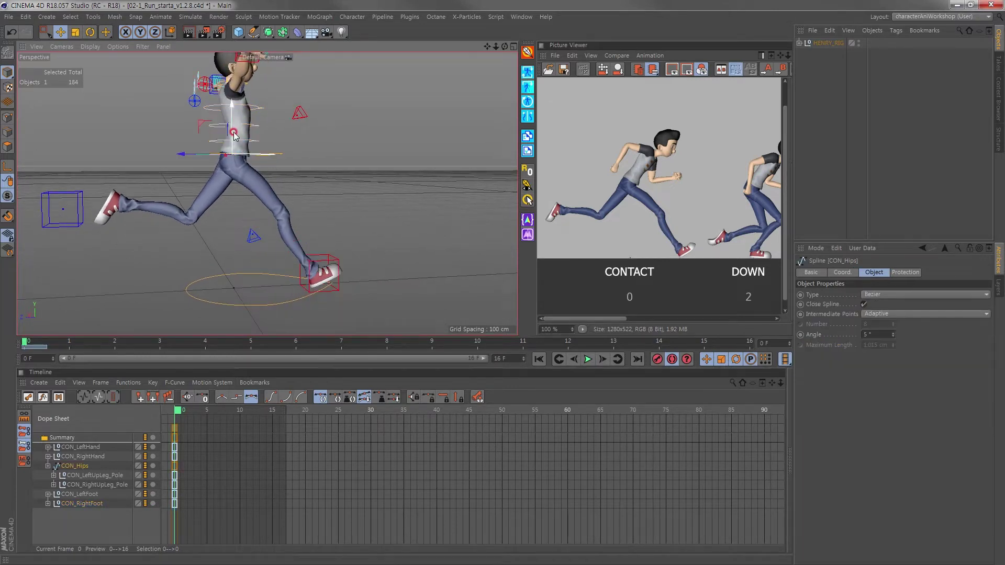
click(302, 269)
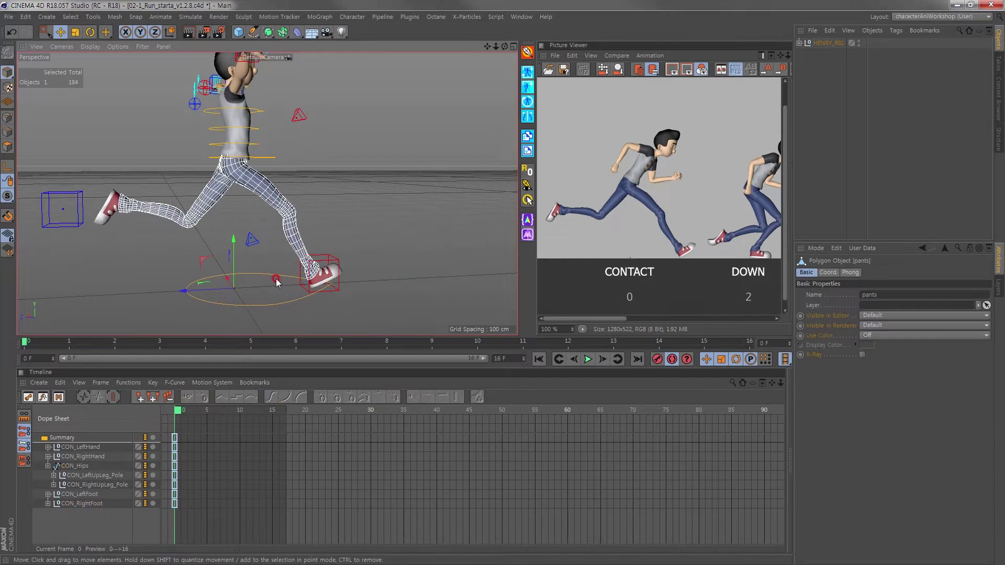
click(339, 261)
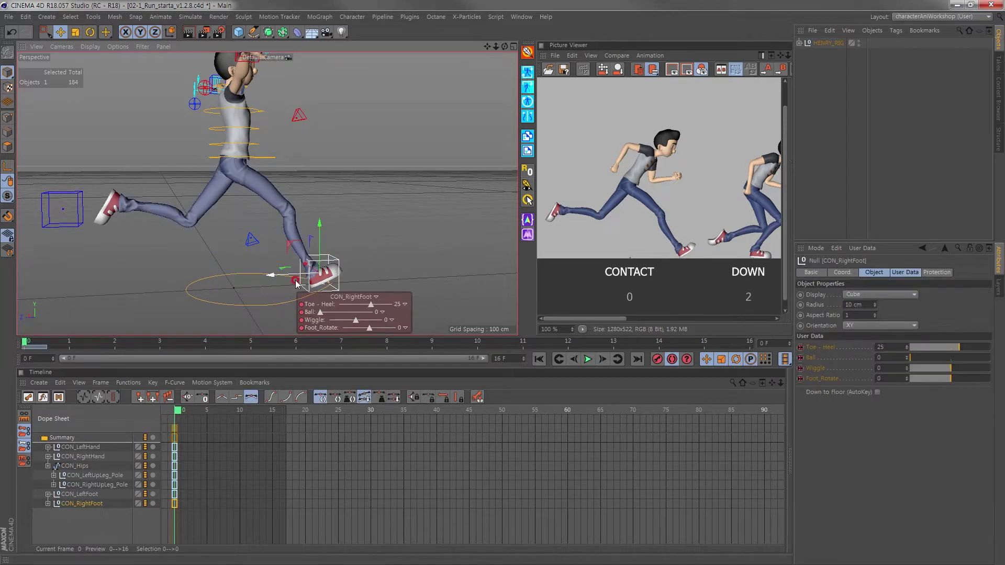
click(94, 221)
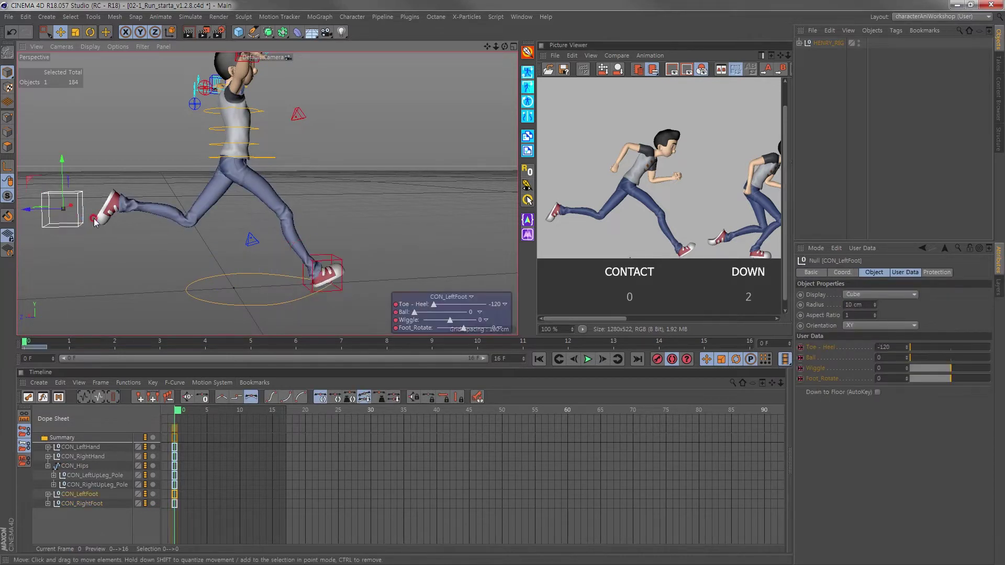
alt+drag(94, 221, 314, 262)
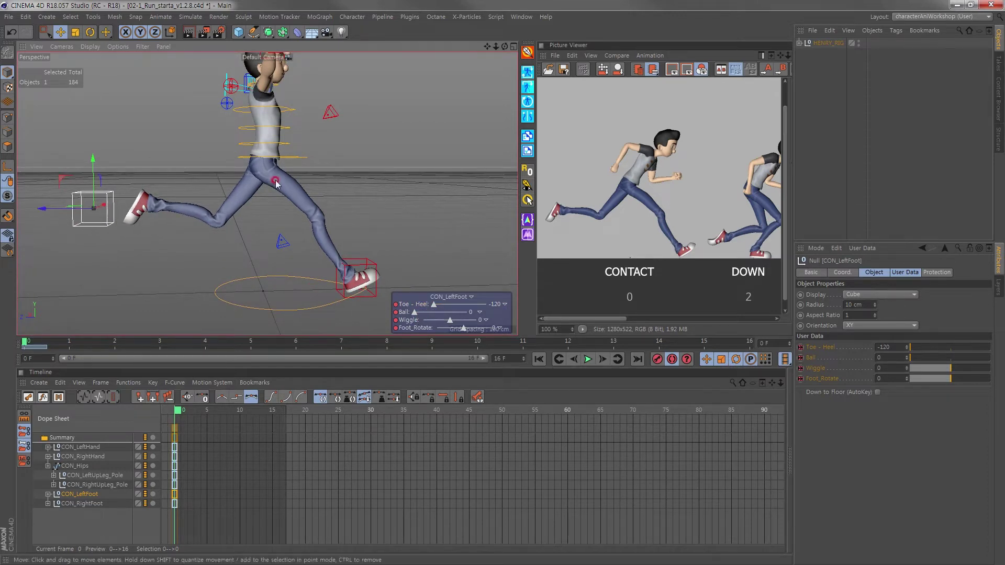
Rotate and lower CON_Hips so the torso leans forward, then select CON_Spine
click(299, 156)
mouse_move(298, 156)
alt+mouse_down()
mouse_move(300, 143)
mouse_move(290, 152)
alt+mouse_up()
key(r)
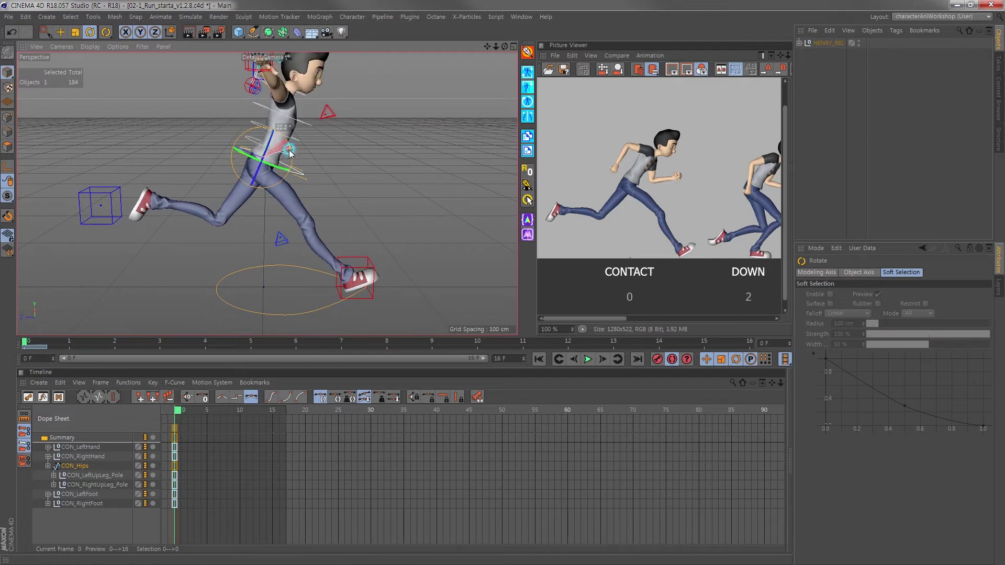
key(e)
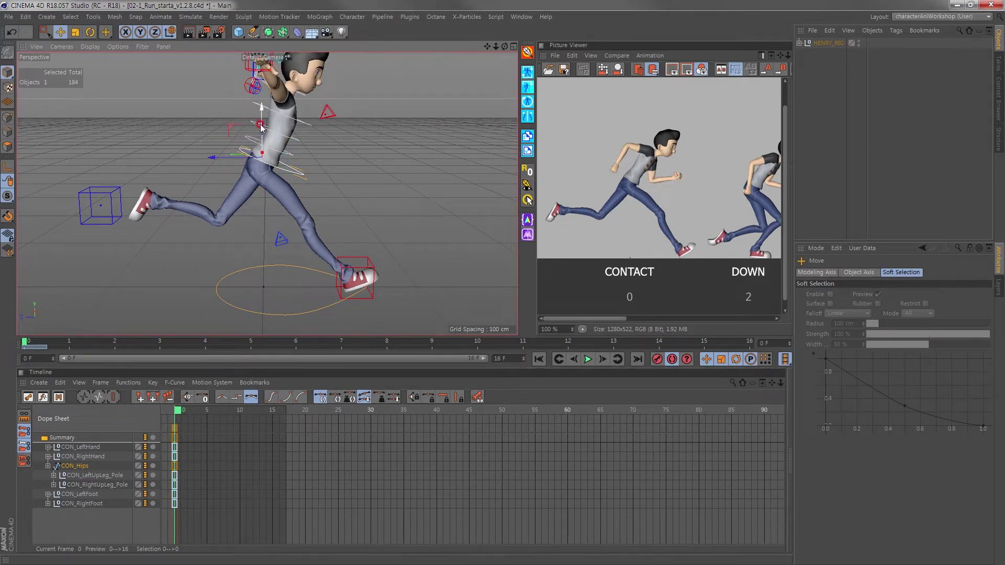
drag(261, 127, 250, 140)
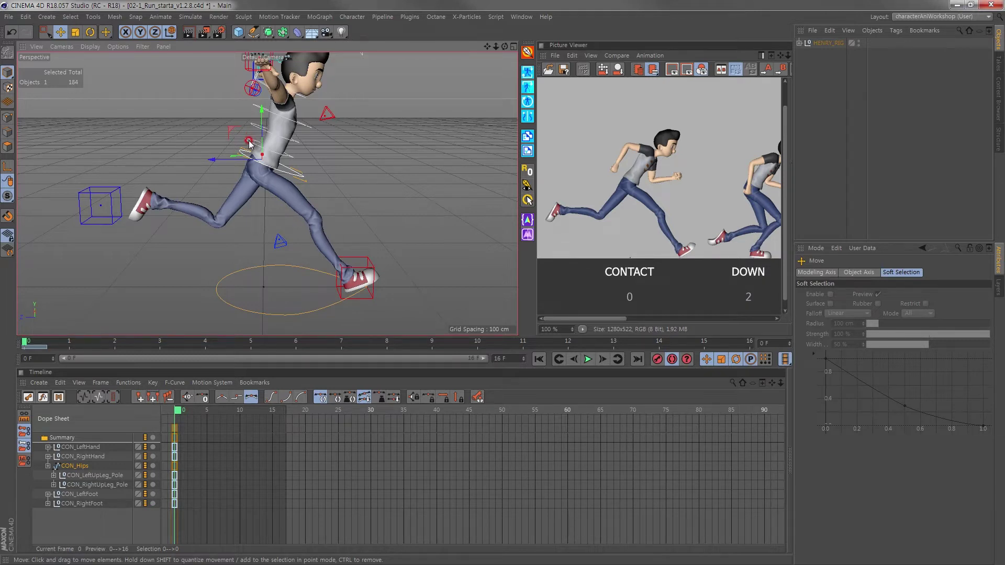
click(249, 142)
alt+drag(258, 135, 292, 174)
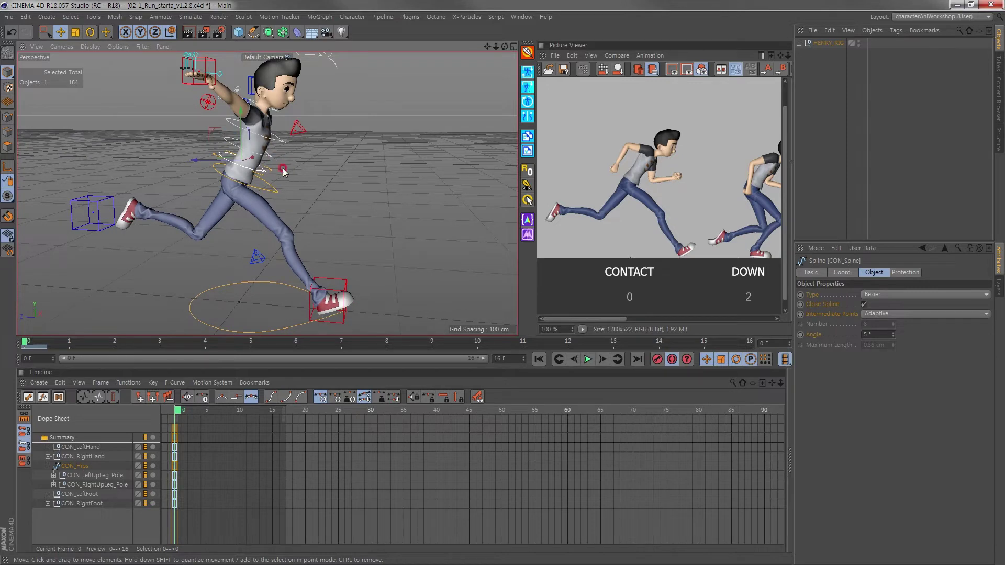
Select all three spine controls for rotation, with Per-Object Manipulation so each rotates on its own axis
shift+click(261, 137)
shift+click(235, 154)
alt+drag(236, 154, 140, 71)
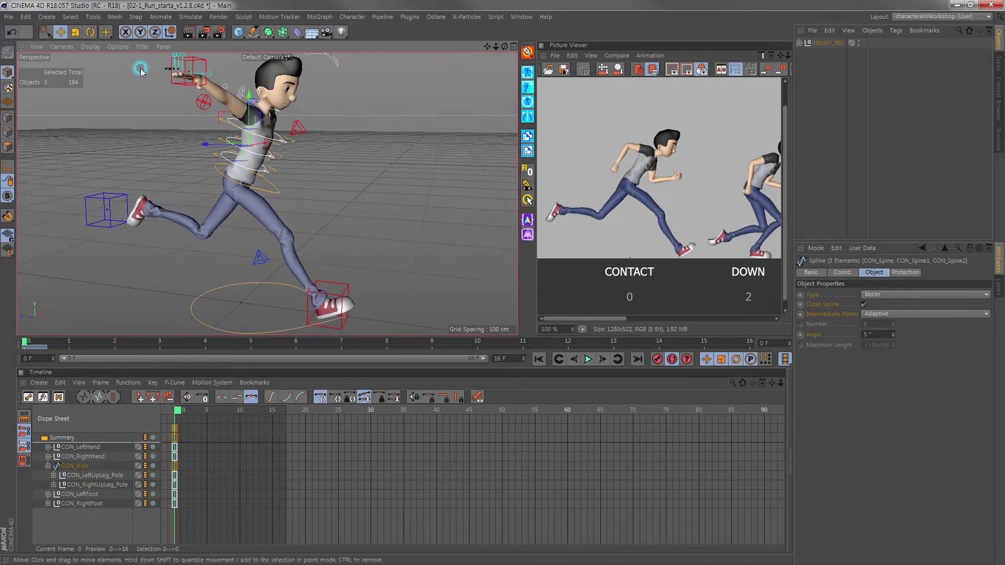
key(r)
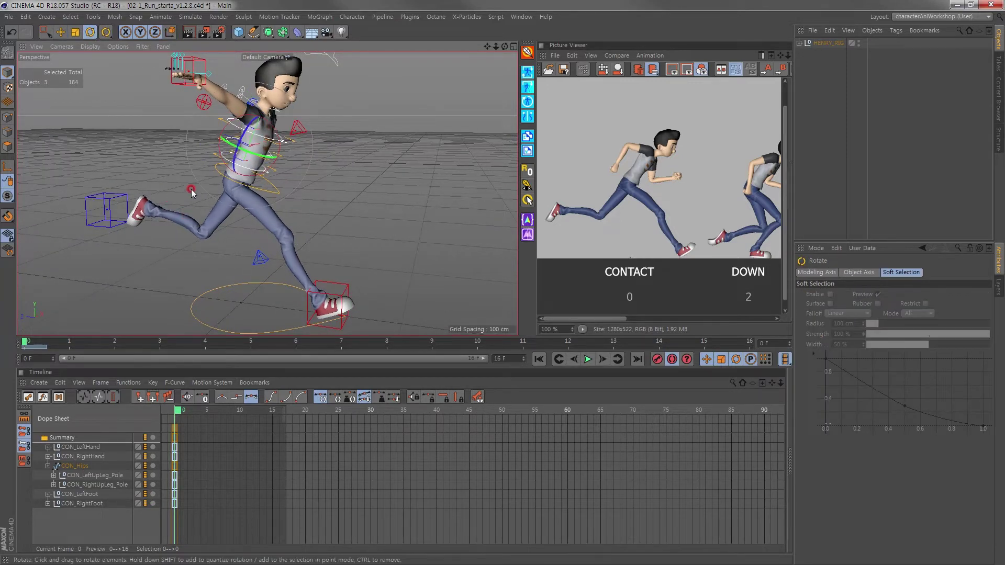
alt+drag(190, 189, 204, 189)
click(863, 272)
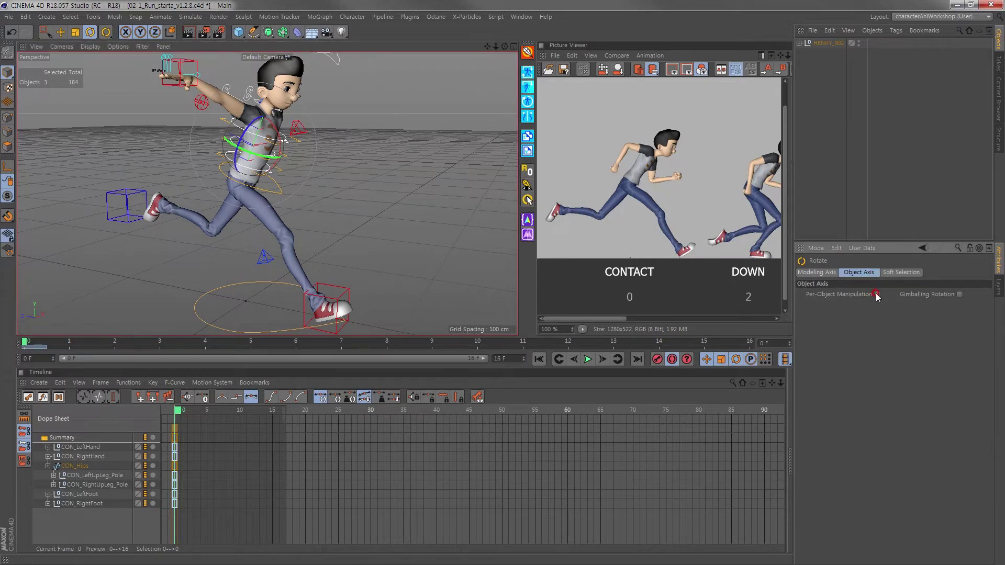
click(877, 295)
mouse_move(293, 157)
alt+mouse_down()
mouse_move(275, 157)
mouse_move(279, 139)
mouse_move(272, 152)
alt+mouse_up()
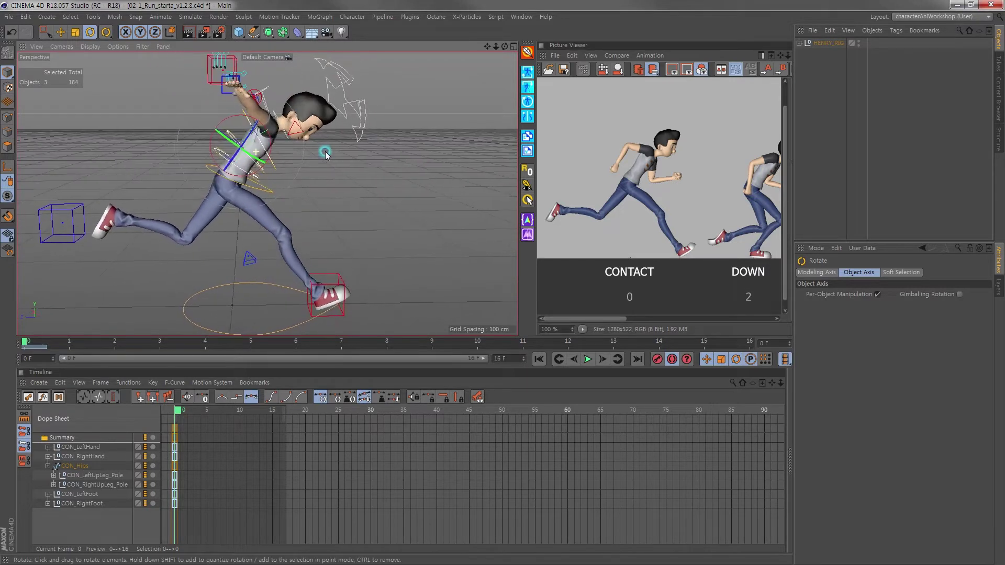
Tilt CON_Head up about 42 degrees and rotate CON_Hips about 14 degrees
click(271, 152)
alt+drag(271, 153, 358, 166)
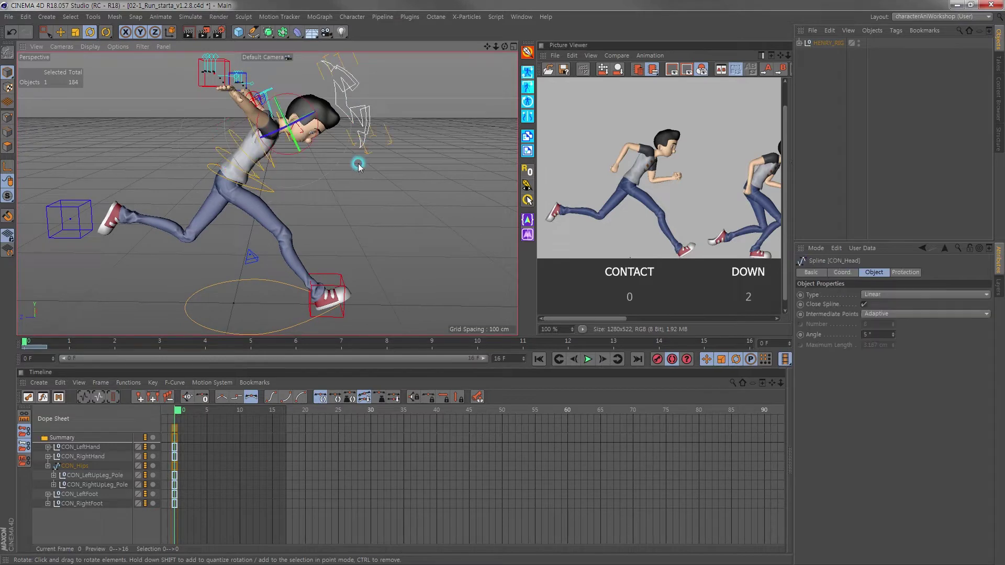
mouse_move(320, 137)
mouse_down()
mouse_move(320, 116)
mouse_move(207, 228)
mouse_up()
click(255, 154)
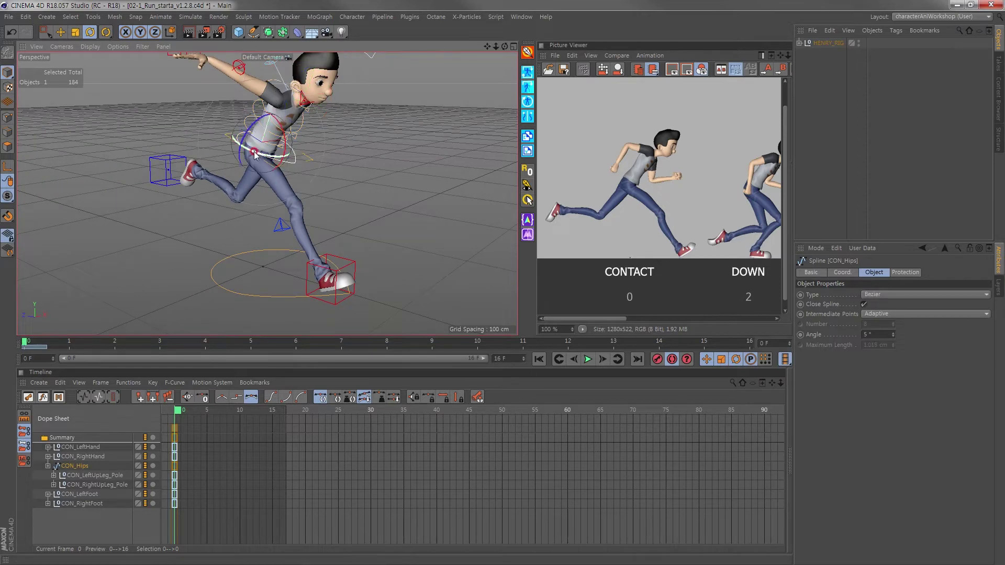
drag(255, 154, 263, 154)
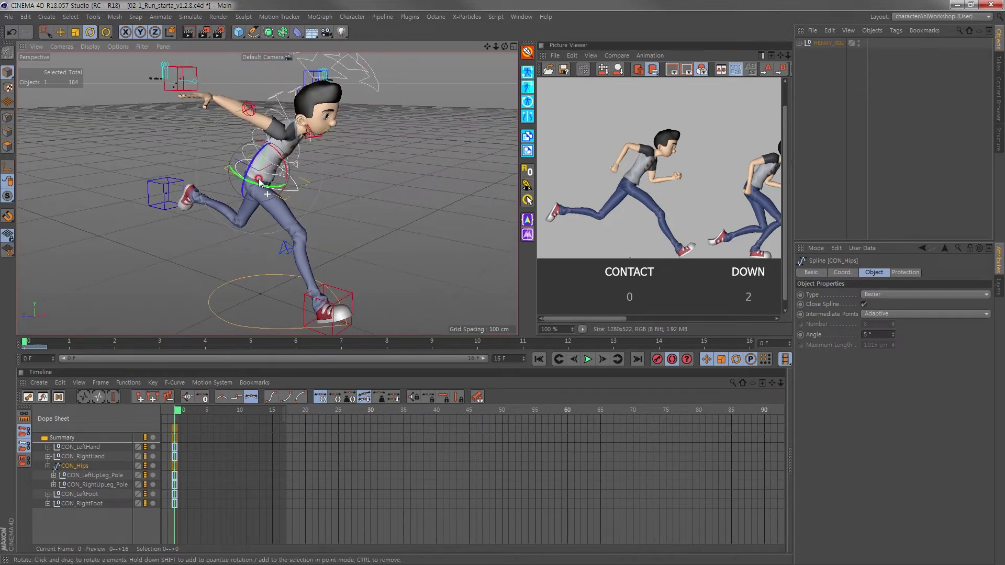
In the enlarged Front view, tilt CON_Head sideways about 9 degrees, then return to Perspective
click(243, 157)
click(529, 222)
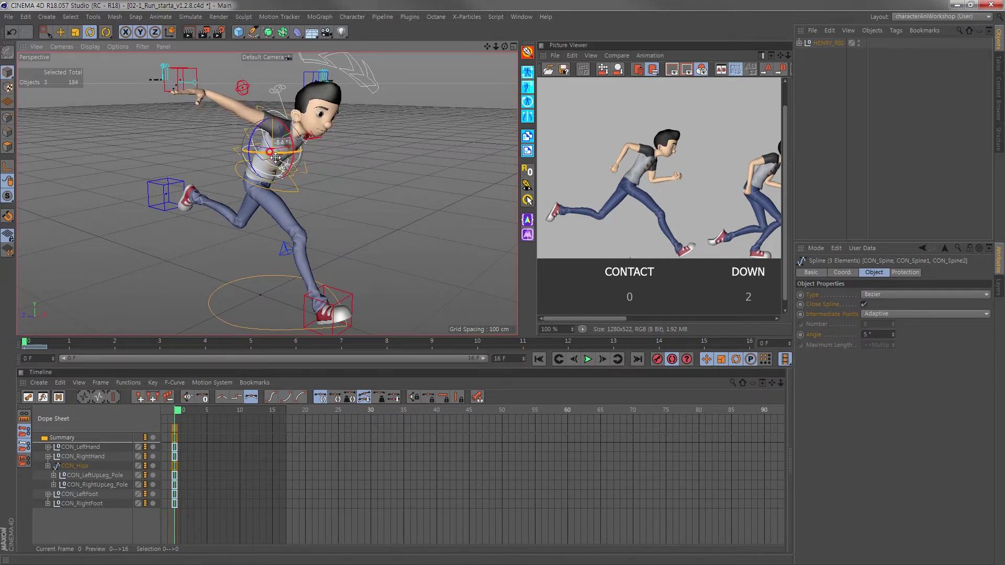
middle_click(327, 198)
middle_click(370, 253)
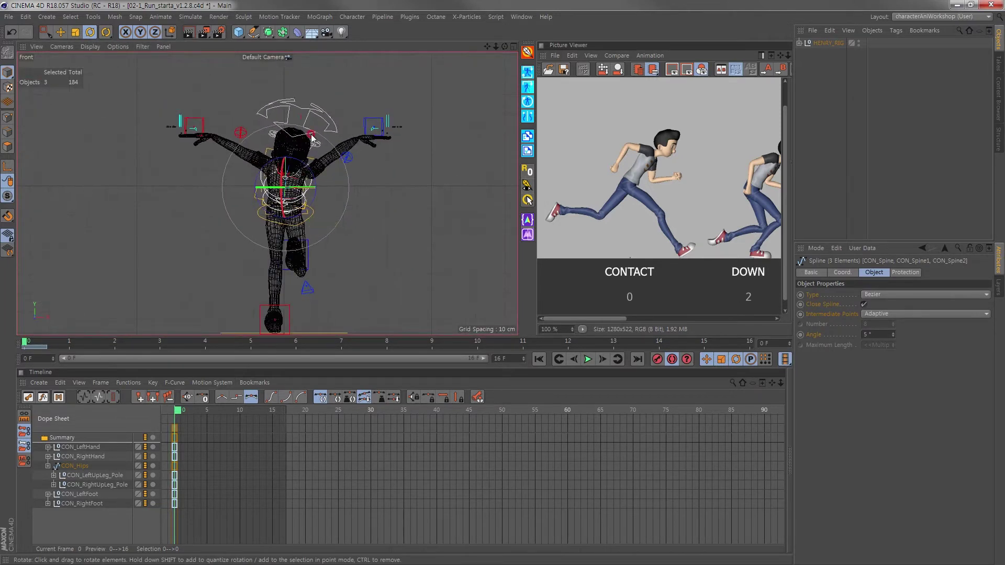
click(314, 160)
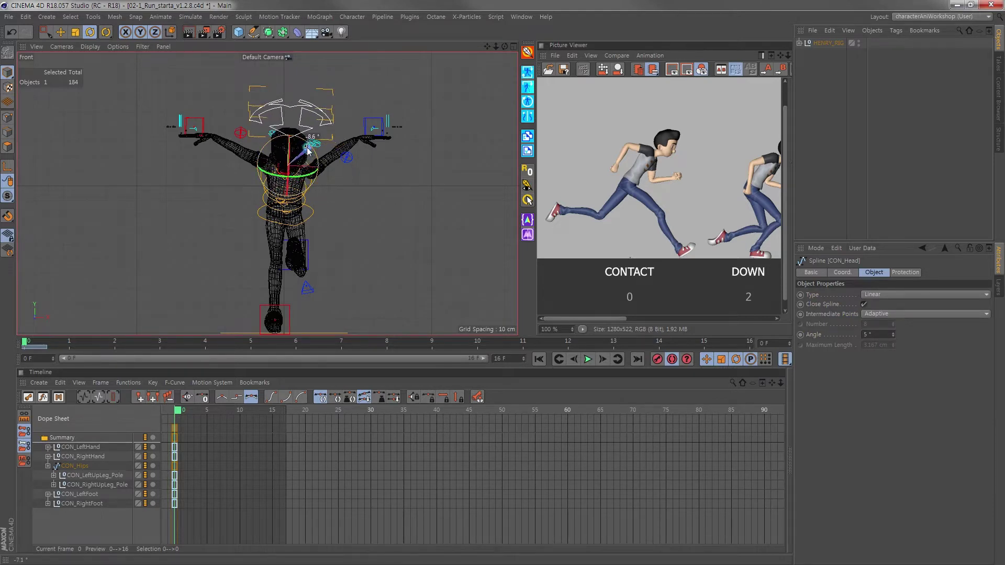
drag(307, 150, 307, 149)
middle_click(303, 157)
middle_click(261, 178)
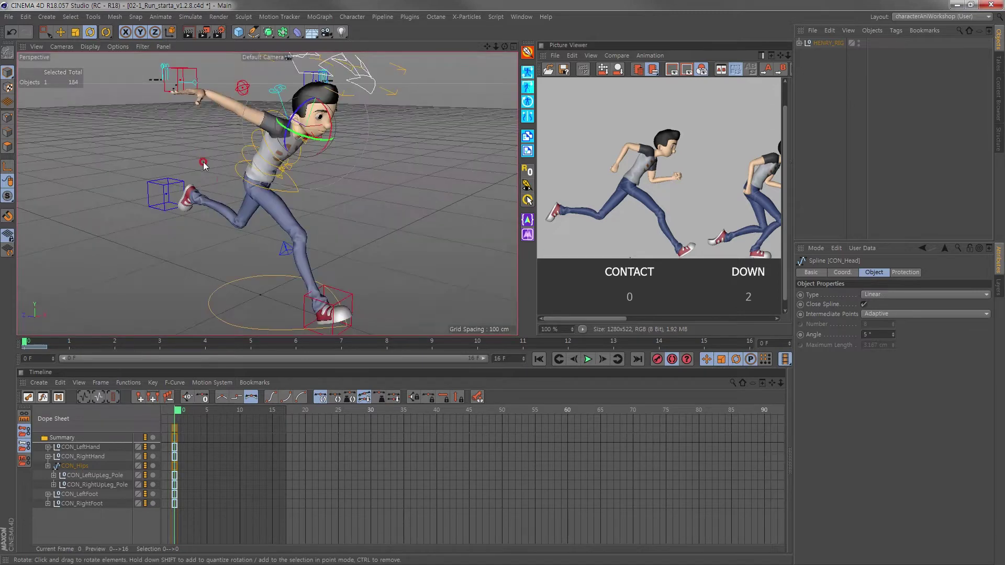
Orbit to a high angle and select CON_RightHand, then CON_Hips, with the Move tool
mouse_move(272, 192)
alt+mouse_down()
mouse_move(293, 157)
mouse_move(227, 163)
mouse_move(210, 201)
mouse_move(352, 175)
alt+mouse_up()
key(e)
click(285, 201)
click(209, 201)
Review Henry's whole running pose across side, four-view and perspective layouts with CON_RightHand selected
middle_click(351, 175)
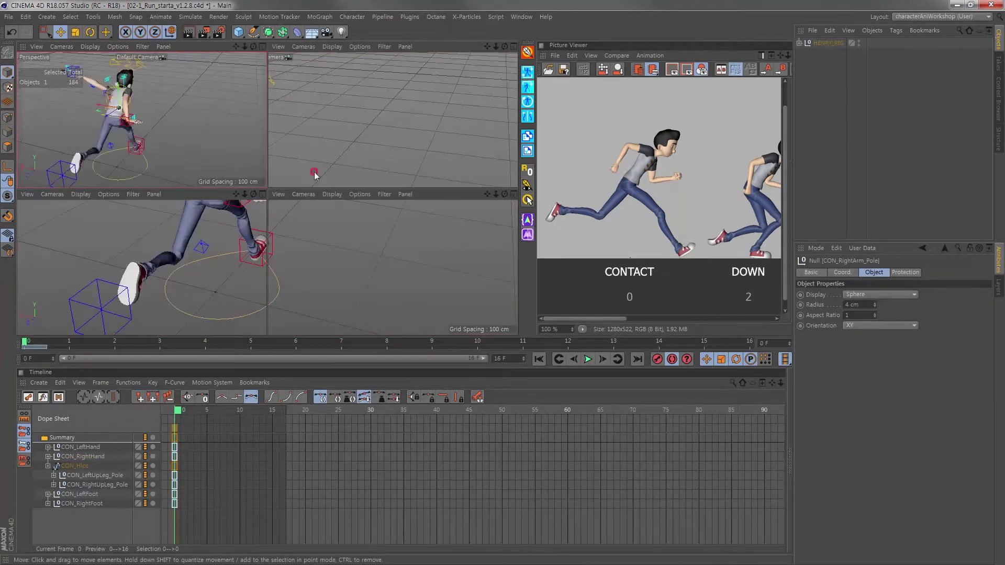
key(F1)
scroll(206, 175, up, 5)
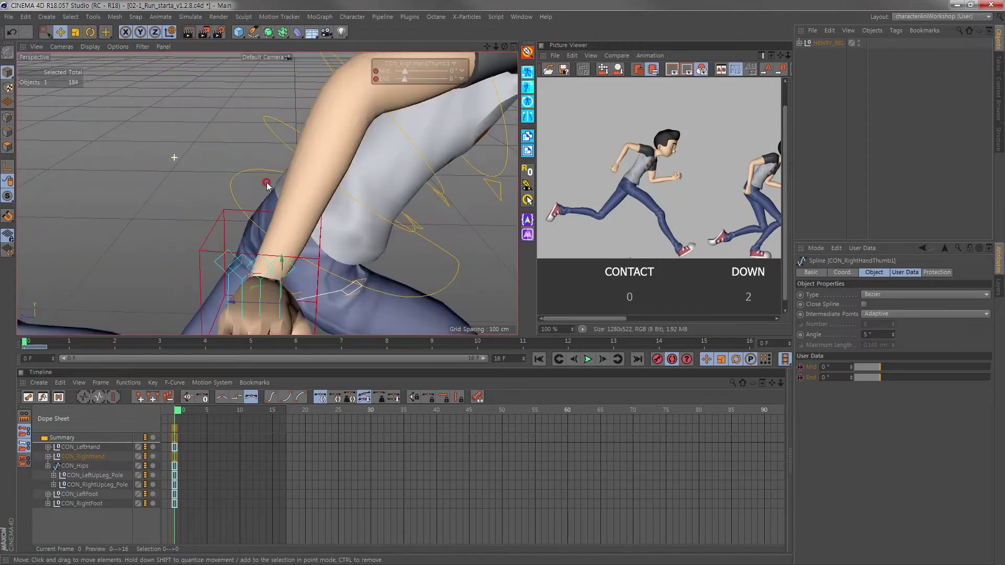
click(207, 174)
key(r)
alt+drag(207, 174, 348, 191)
scroll(213, 175, down, 4)
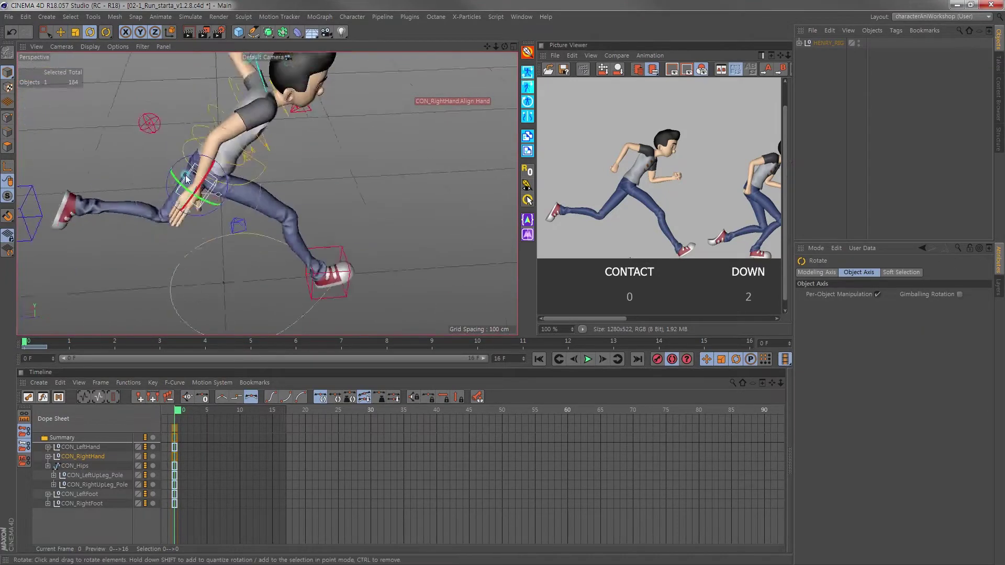
scroll(213, 175, down, 3)
alt+drag(213, 174, 131, 188)
key(F3)
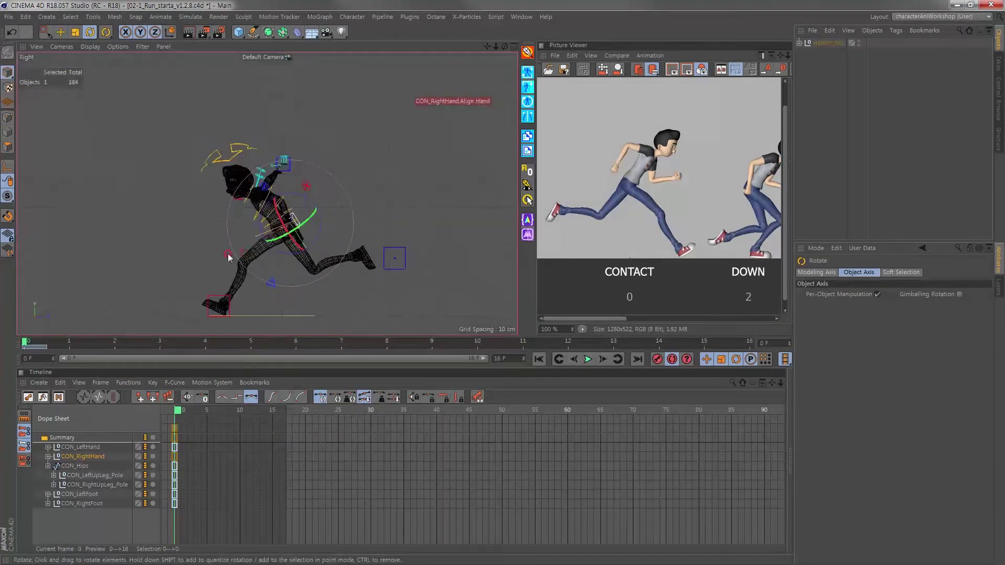
middle_click(51, 196)
click(51, 194)
key(F1)
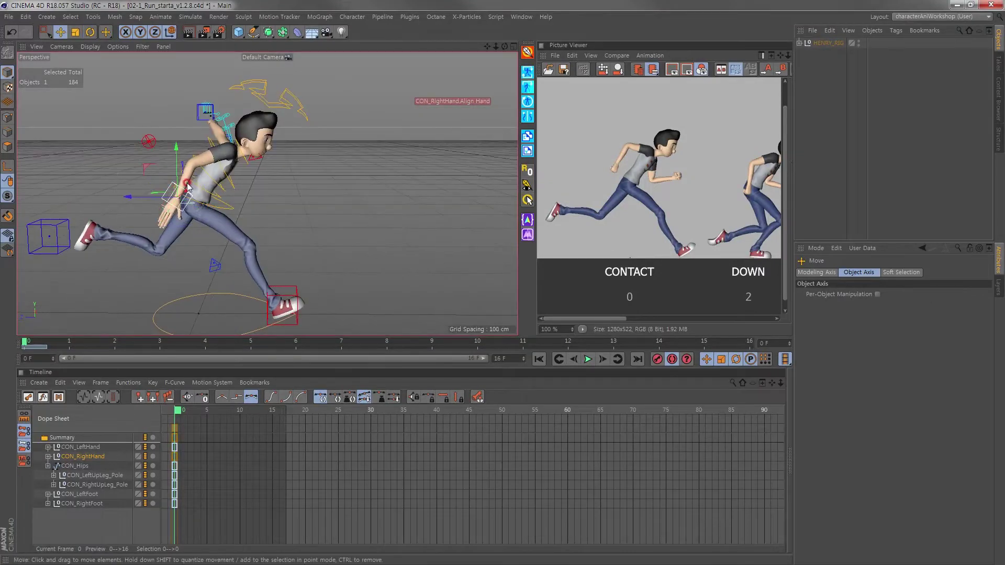
key(e)
Move CON_LeftHand in front of the chest, check its arm pole, and rotate the hand about 29 degrees
click(213, 209)
mouse_move(213, 210)
alt+mouse_down()
mouse_move(157, 157)
mouse_move(152, 120)
alt+mouse_up()
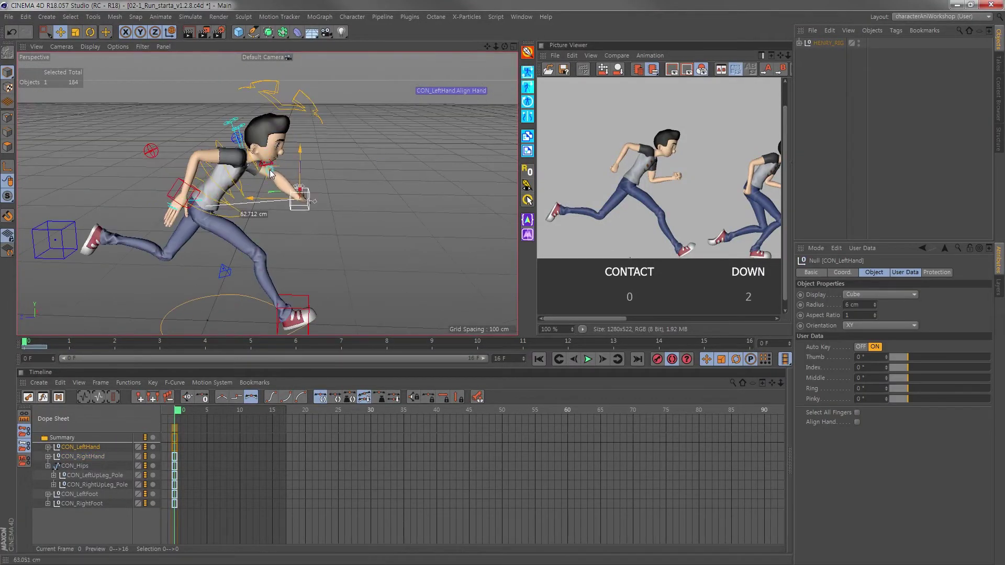
click(152, 119)
key(F3)
key(F4)
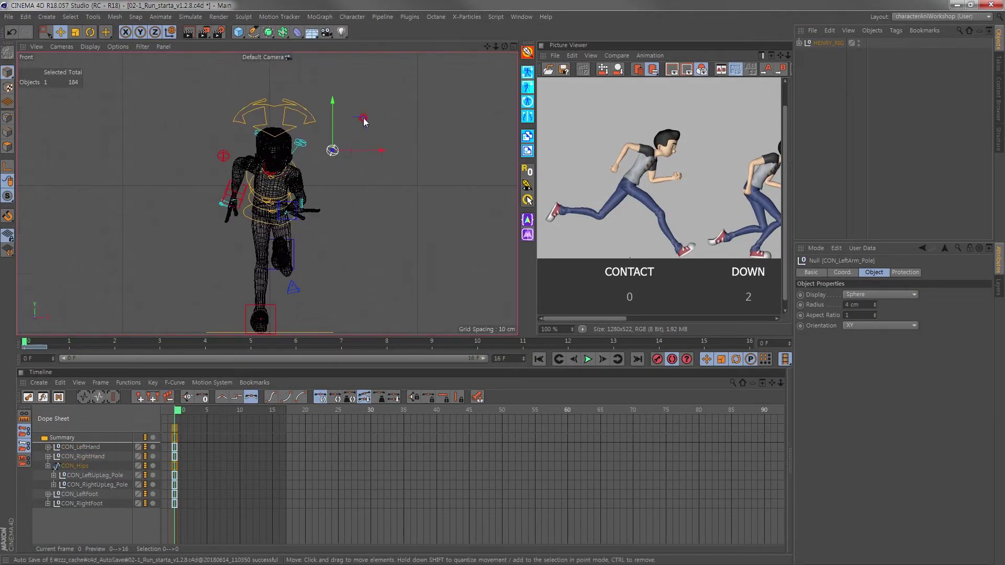
middle_click(210, 181)
scroll(262, 183, up, 3)
click(285, 220)
key(r)
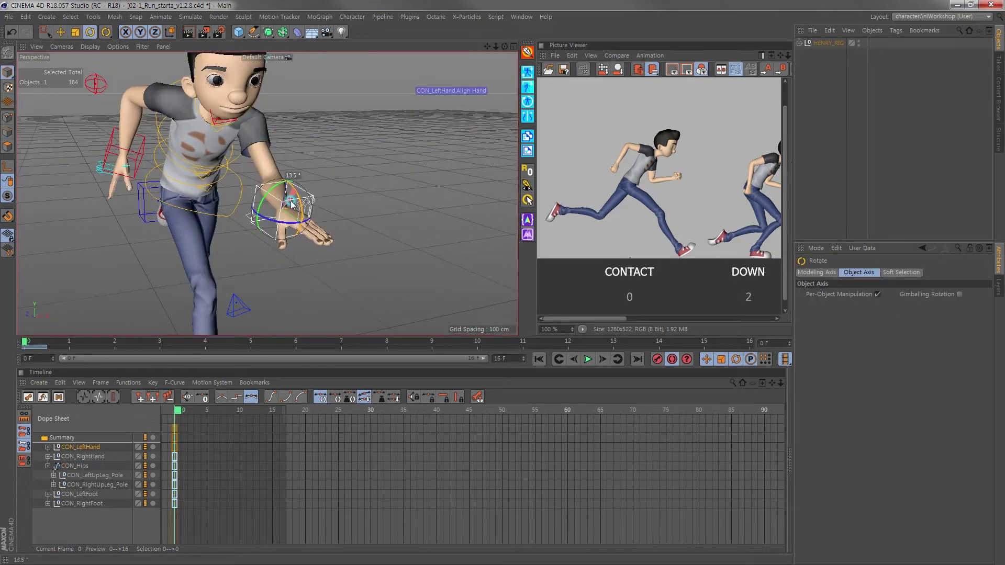
mouse_move(314, 217)
mouse_down()
mouse_move(289, 235)
mouse_move(322, 180)
mouse_up()
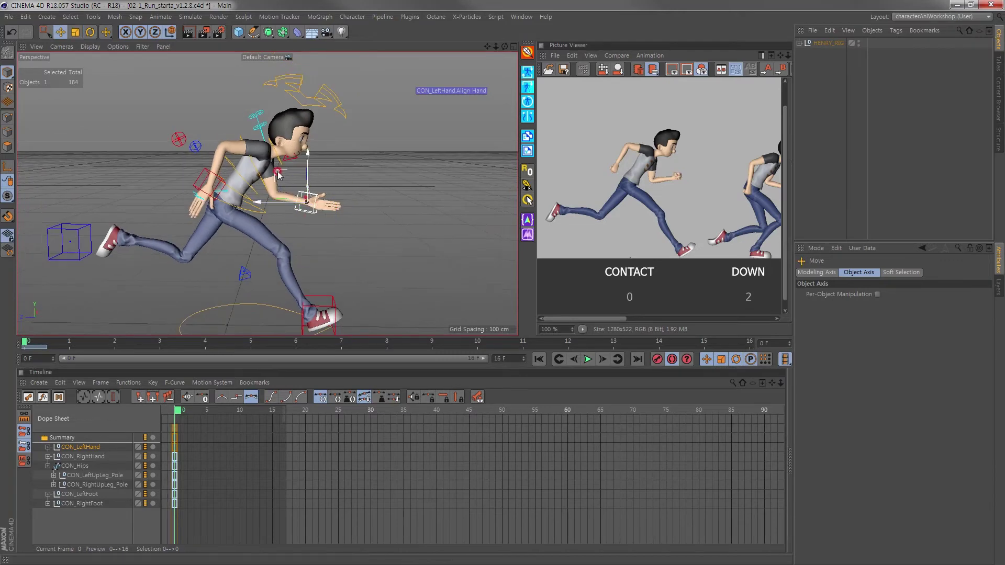
Review CON_RightHand from side and front views, then set the viewport camera to Left
click(209, 184)
mouse_move(208, 184)
alt+mouse_down()
mouse_move(96, 196)
mouse_move(285, 202)
alt+mouse_up()
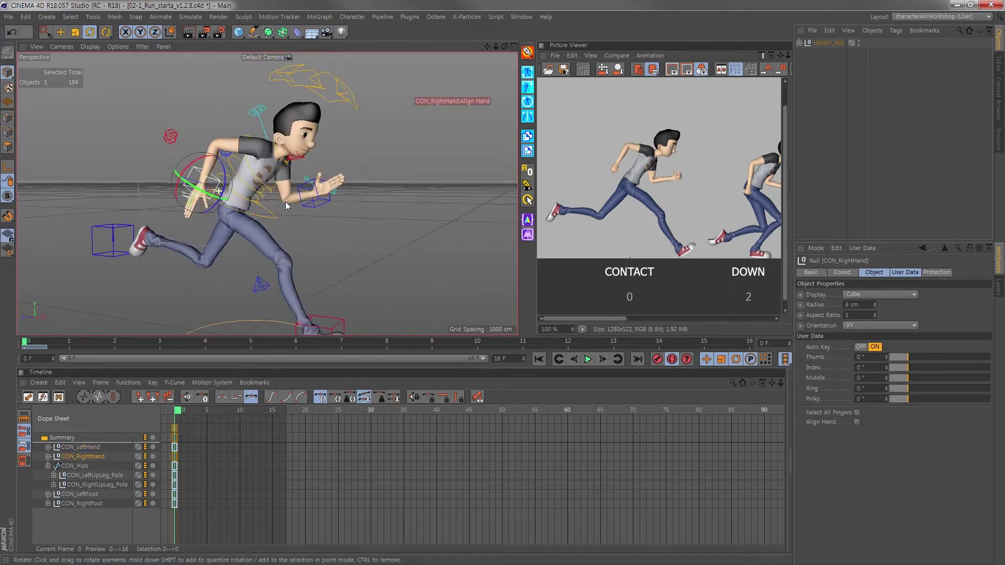
key(F3)
key(F4)
key(e)
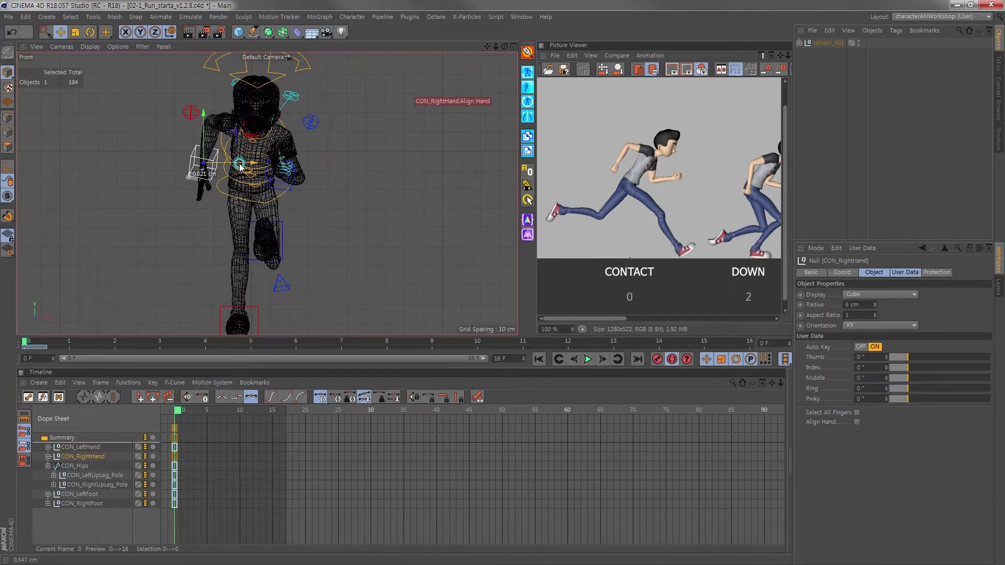
key(F3)
scroll(226, 218, up, 3)
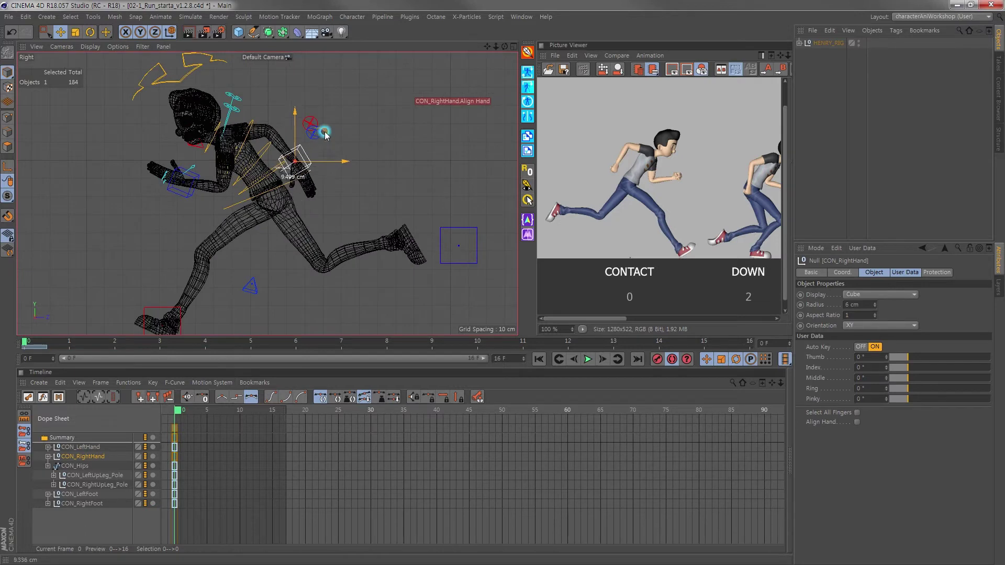
click(23, 60)
right_click(23, 60)
click(62, 47)
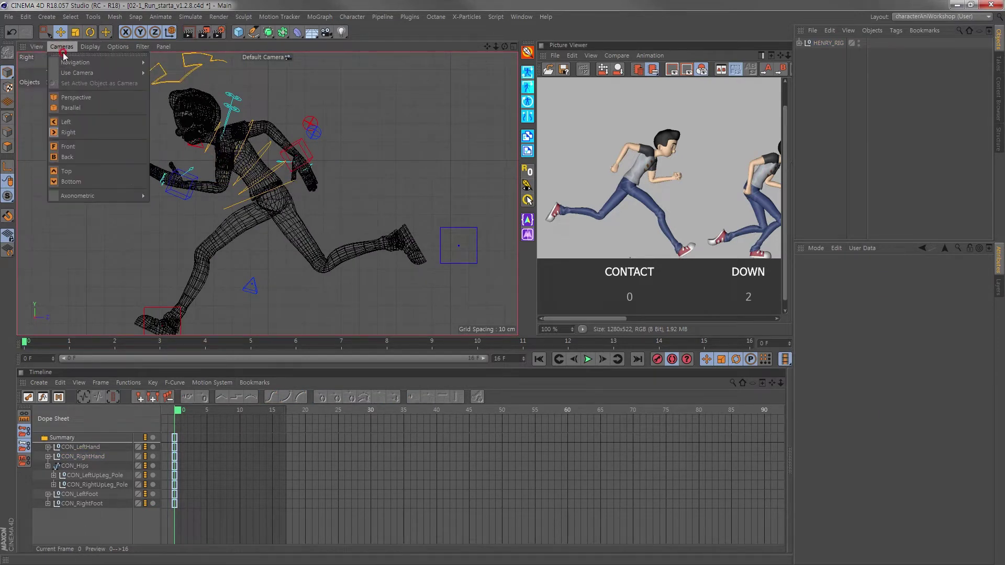
click(74, 120)
key(n)
key(b)
Rotate CON_RightHand into place from the left and front views and check CON_RightArm_Pole
click(338, 178)
key(r)
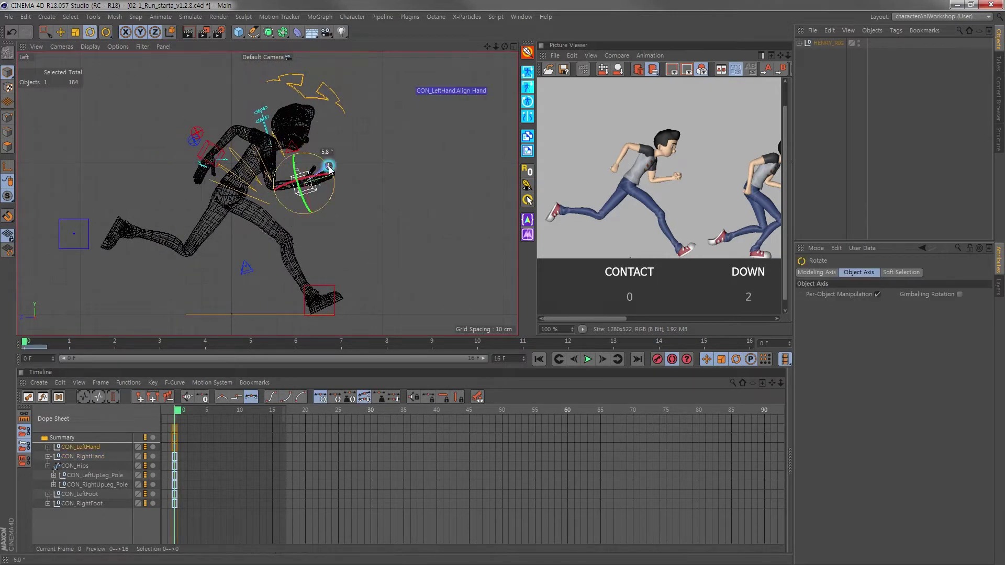
key(F1)
click(187, 162)
mouse_move(187, 162)
alt+mouse_down()
mouse_move(305, 197)
mouse_move(246, 157)
alt+mouse_up()
key(F4)
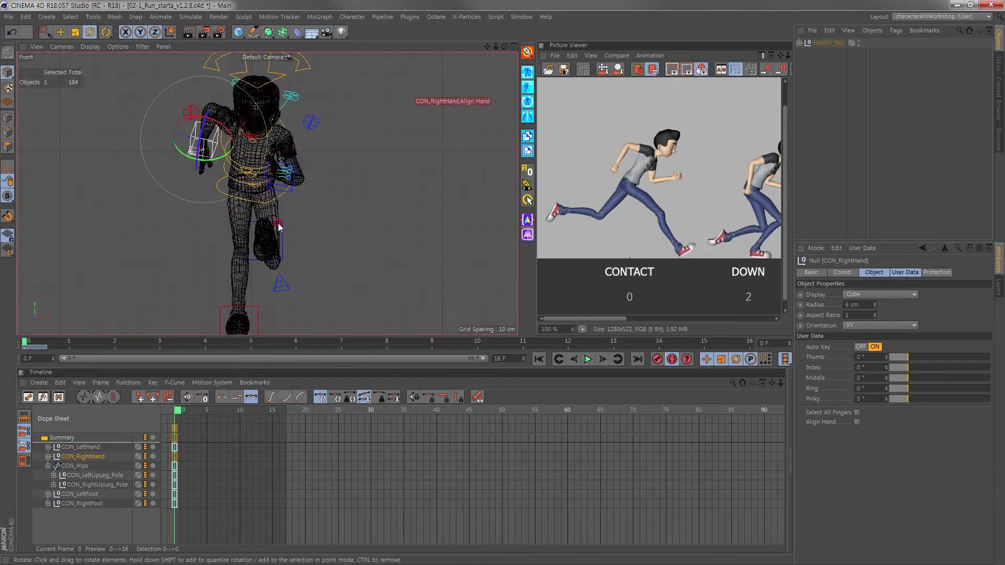
key(e)
drag(207, 115, 247, 115)
key(F3)
click(159, 124)
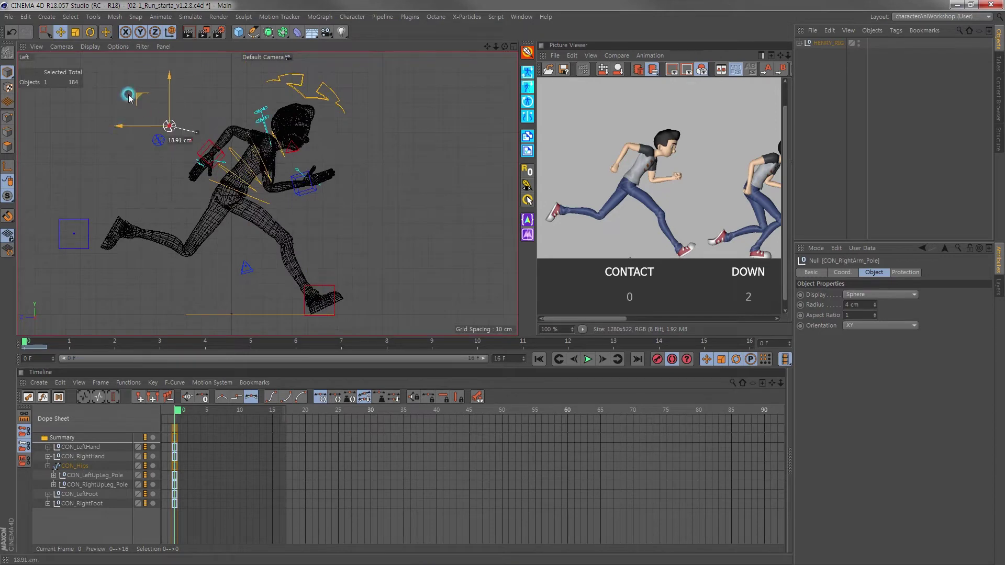
key(F1)
mouse_move(197, 208)
alt+mouse_down()
mouse_move(130, 196)
mouse_move(438, 208)
mouse_move(277, 167)
alt+mouse_up()
click(367, 163)
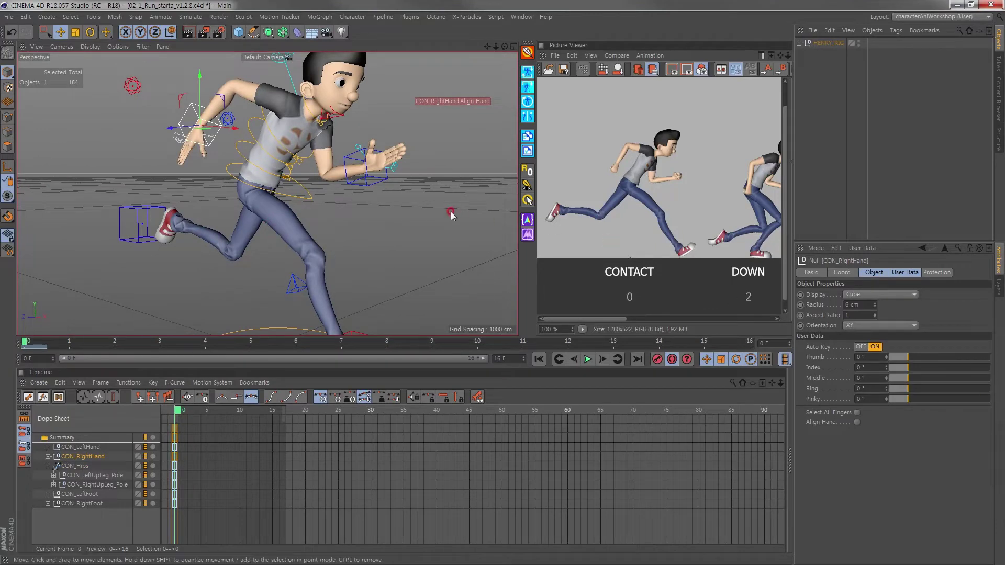
Adjust the right hand's finger curl sliders, straightening the ring finger to 0°
scroll(451, 215, up, 4)
drag(909, 361, 917, 361)
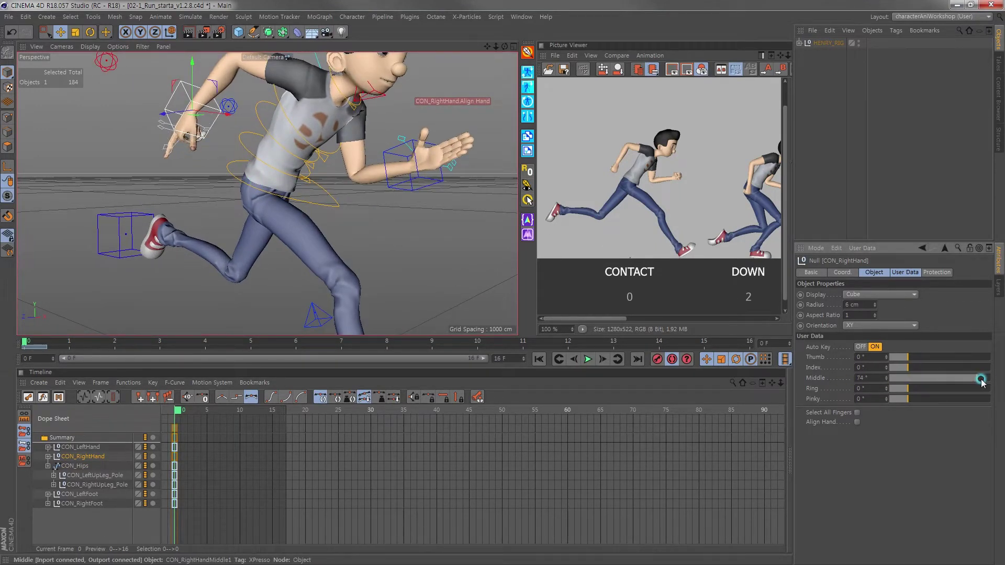
drag(1001, 394, 751, 337)
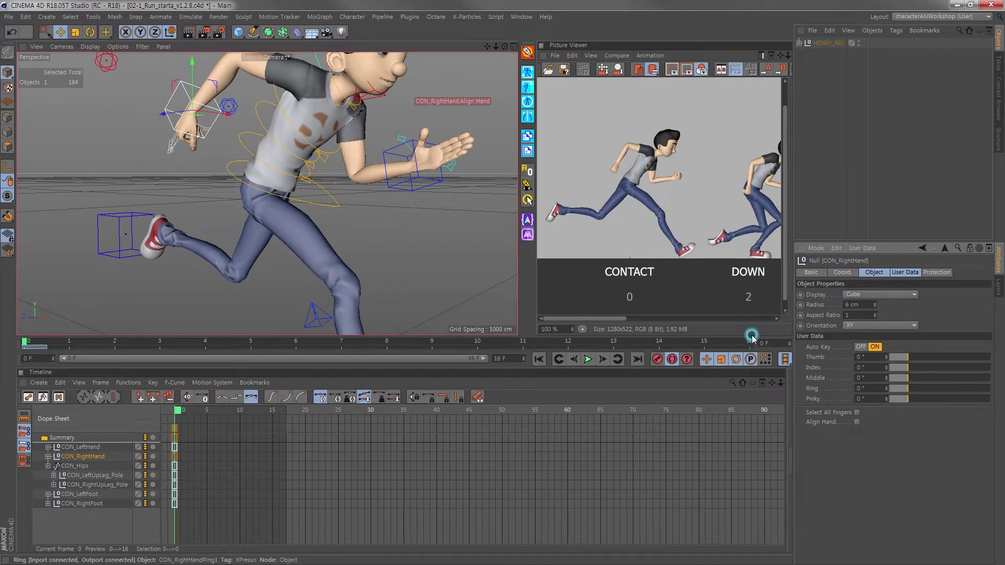
scroll(152, 215, up, 2)
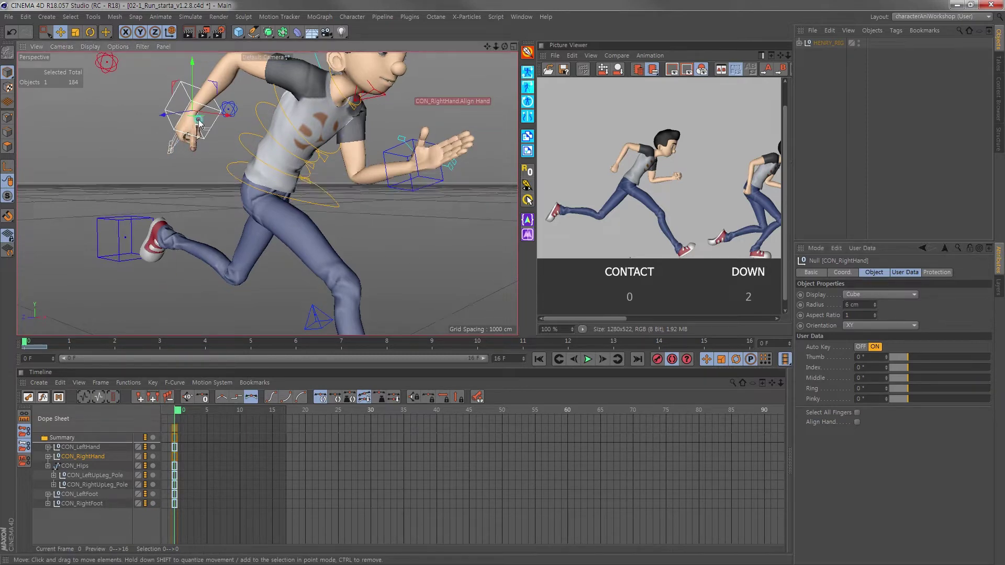
scroll(190, 207, up, 2)
scroll(228, 199, up, 2)
scroll(267, 192, up, 2)
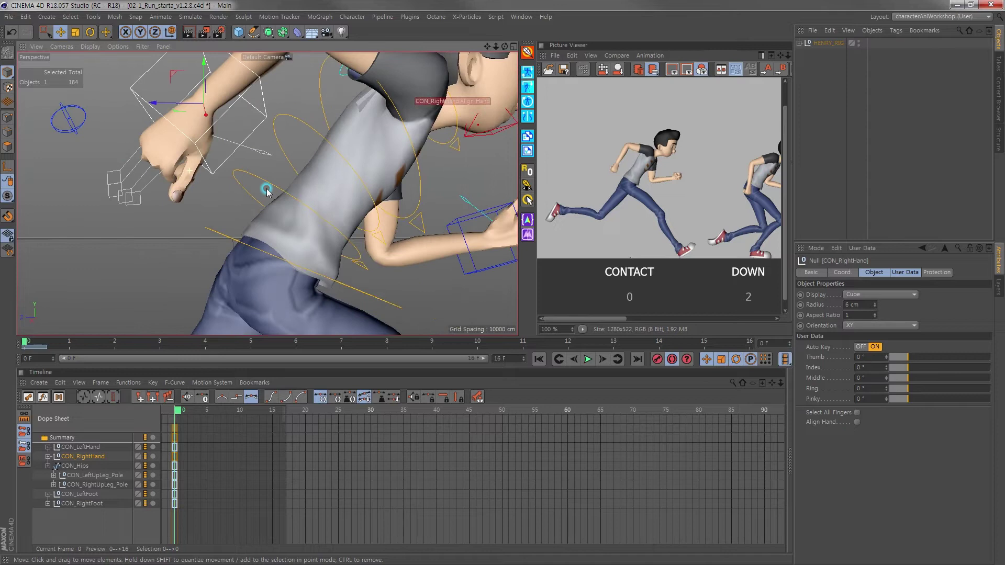
Rotate the right thumb controller to fold the thumb across the curled fingers
click(259, 160)
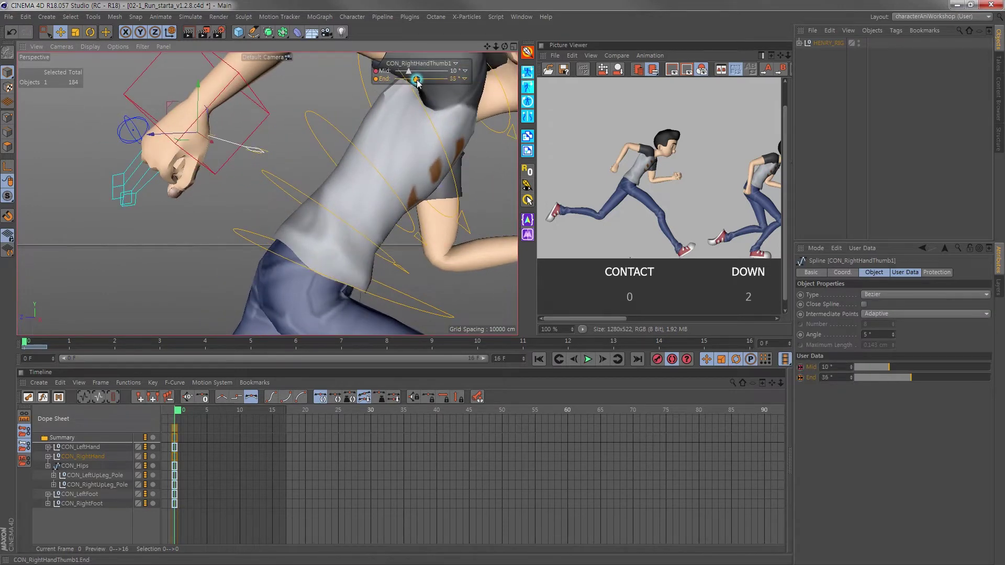
key(r)
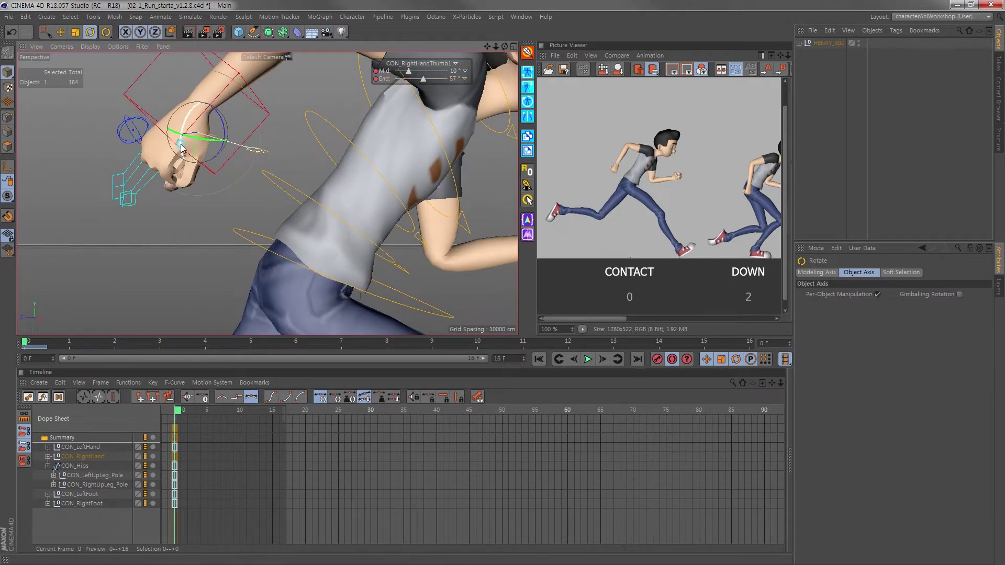
drag(184, 150, 184, 157)
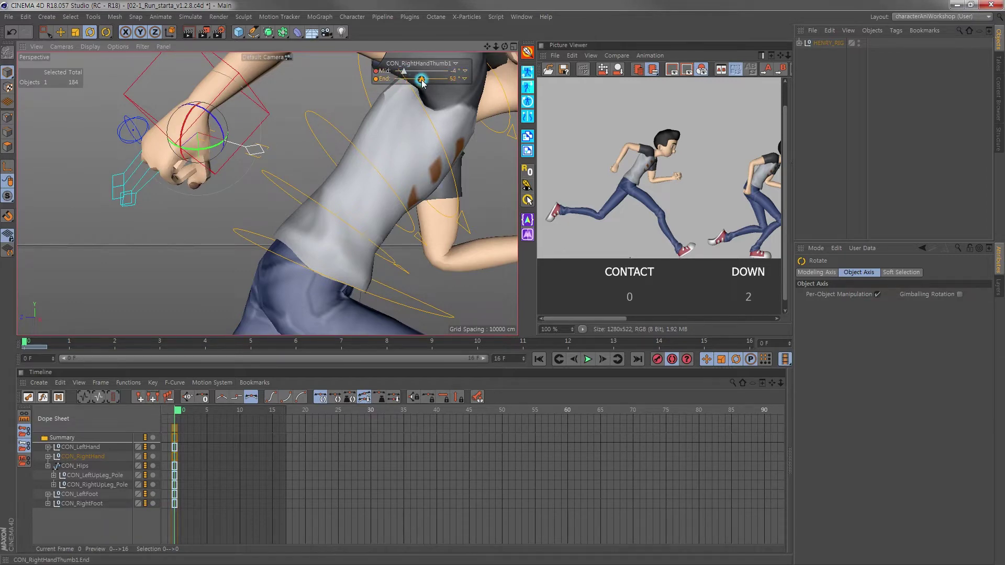
mouse_move(422, 81)
alt+mouse_down()
mouse_move(194, 173)
mouse_move(440, 301)
alt+mouse_up()
Select all five right-hand finger controllers and review the fist from a wider side view
click(194, 173)
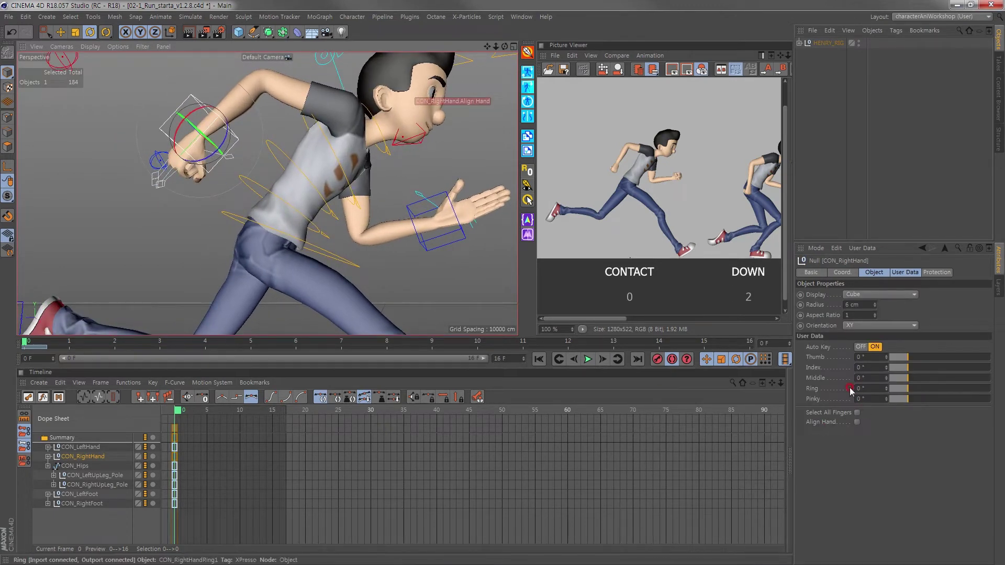
click(857, 414)
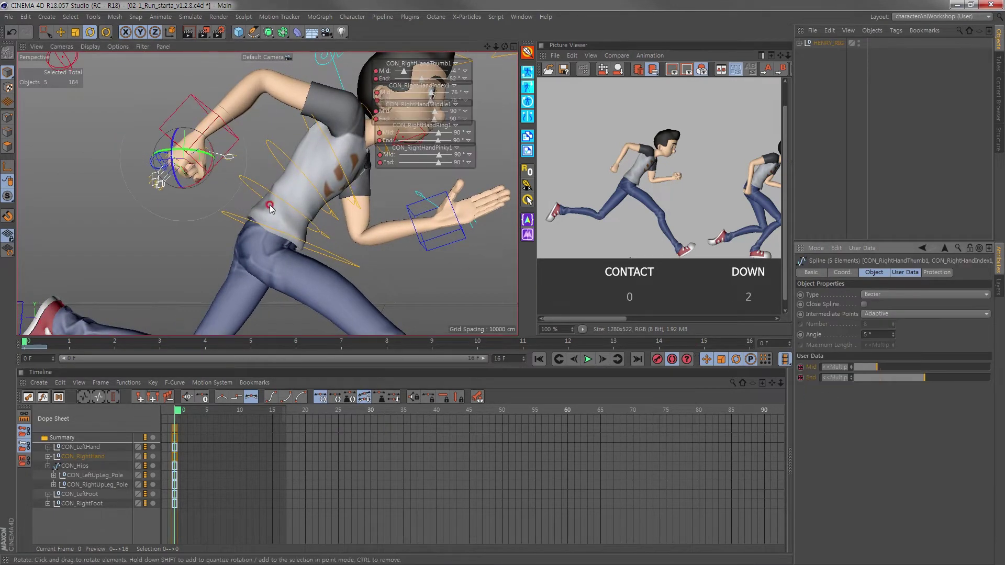
alt+drag(270, 207, 269, 236)
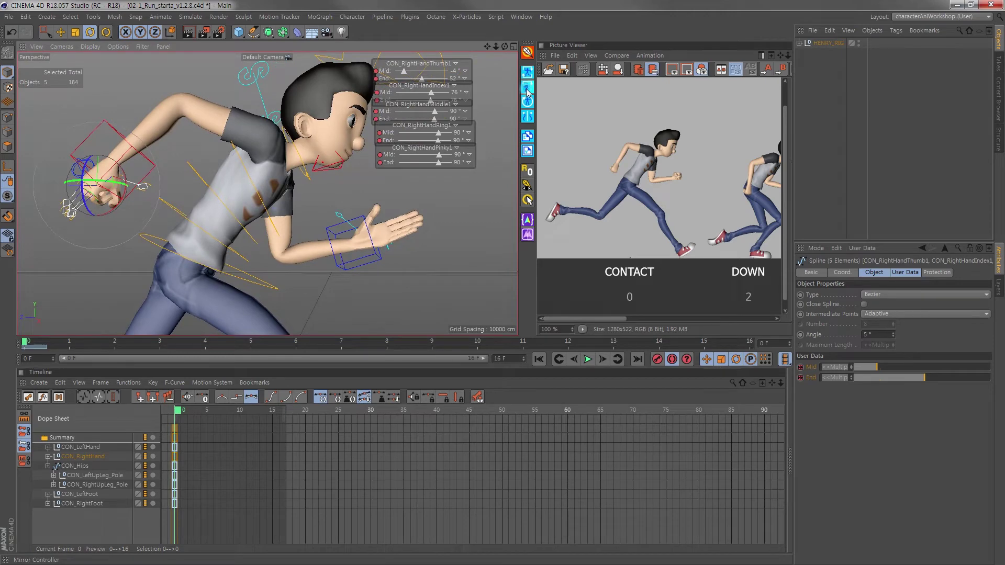
mouse_move(293, 209)
alt+mouse_down()
mouse_move(184, 244)
mouse_move(264, 233)
mouse_move(201, 191)
mouse_move(213, 190)
mouse_move(314, 235)
alt+mouse_up()
click(264, 233)
In the front view, nudge the left knee pole sideways and lower the right knee pole about 45 cm
middle_click(367, 283)
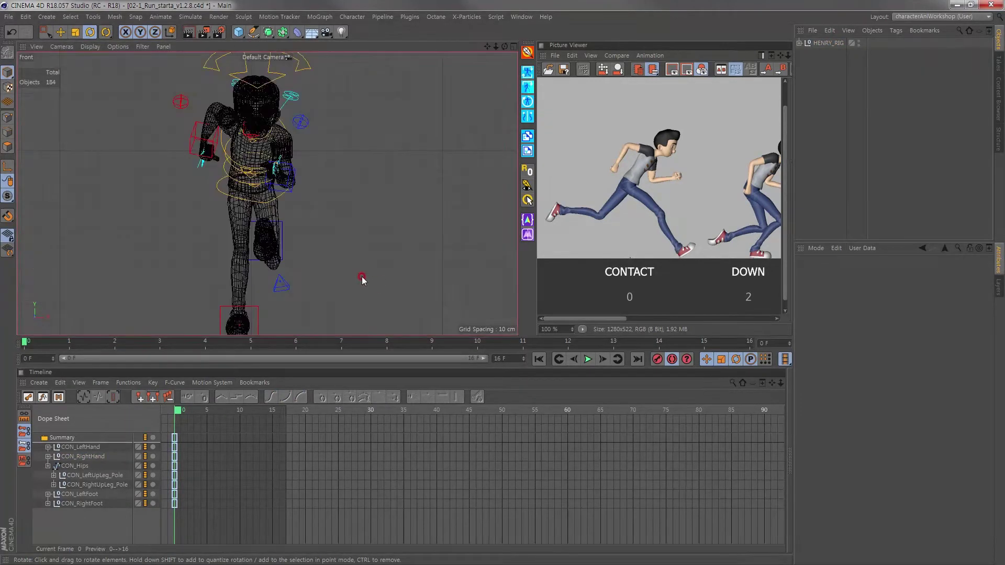
mouse_move(362, 280)
alt+middle_down()
mouse_move(314, 206)
mouse_move(295, 218)
alt+middle_up()
click(275, 237)
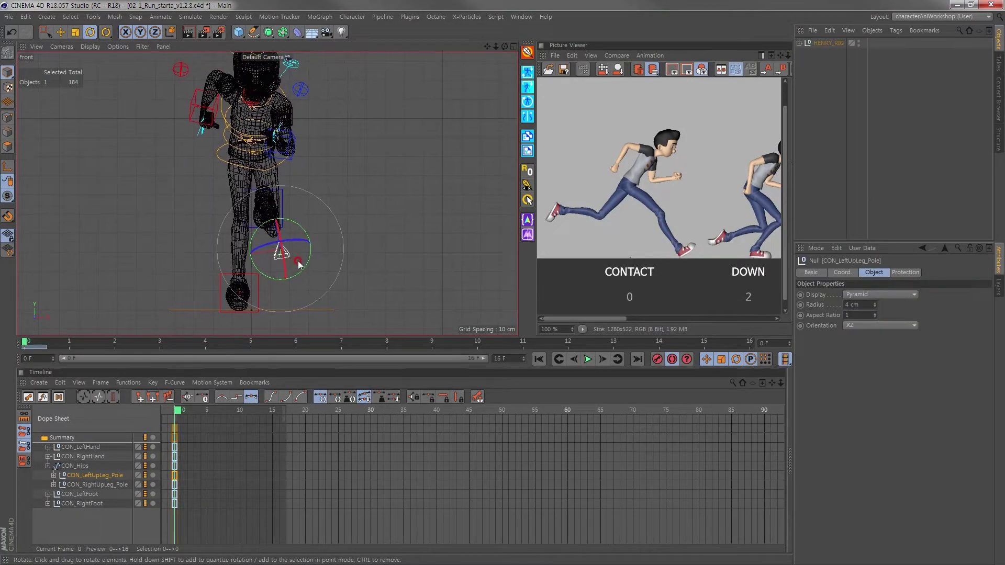
key(e)
drag(320, 253, 308, 251)
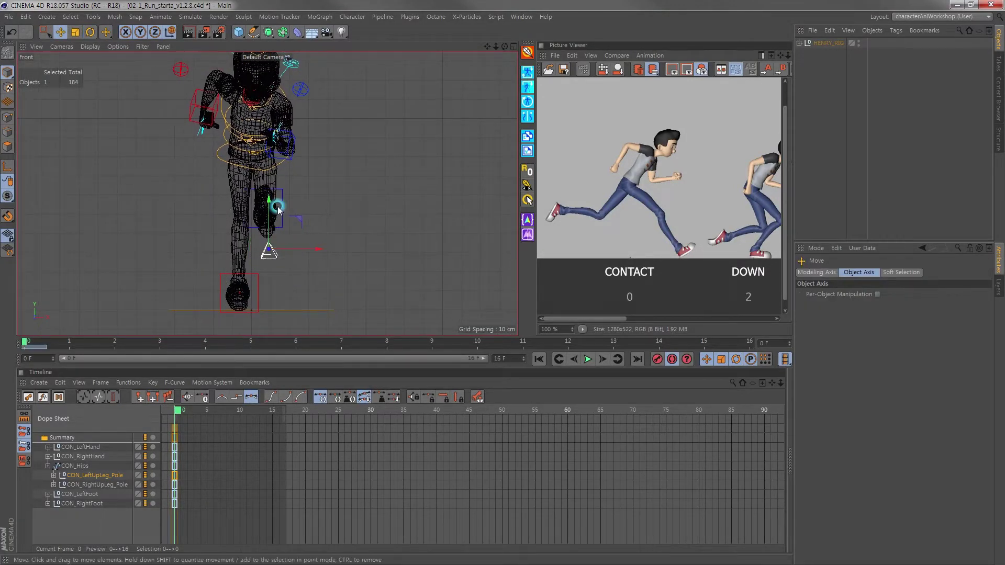
click(526, 235)
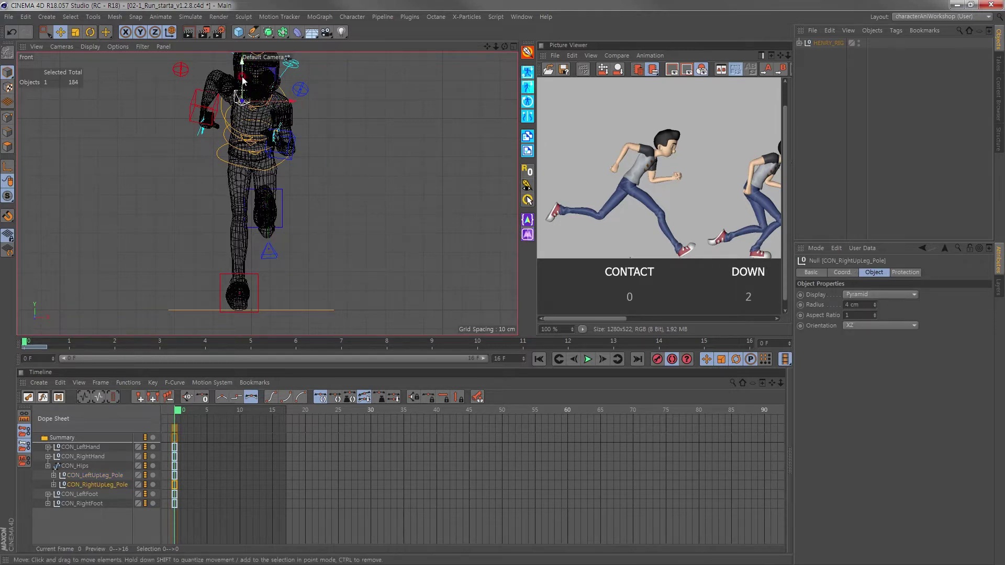
drag(241, 78, 270, 162)
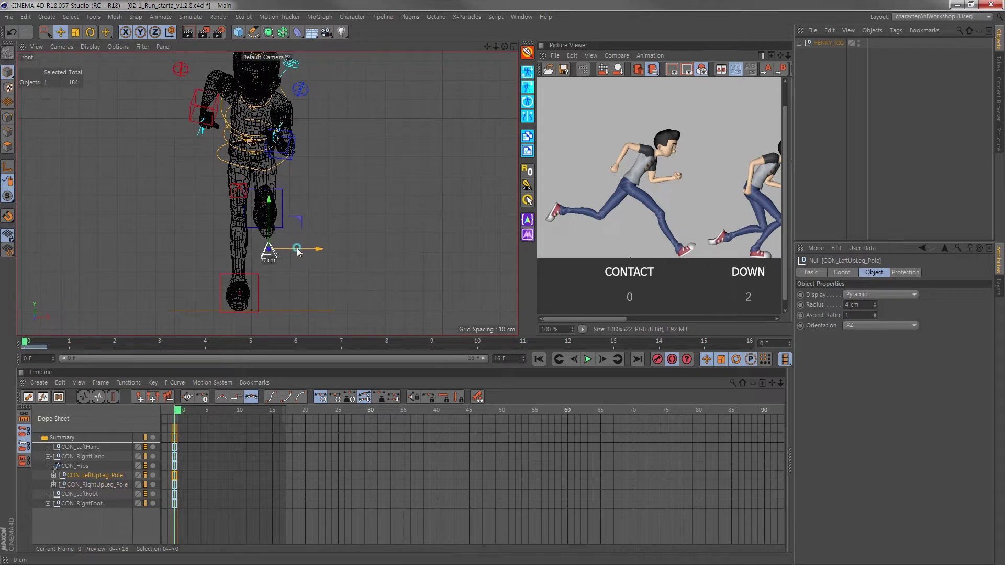
From the Left side view, move the knee pole forward in front of the leg
click(61, 46)
click(68, 133)
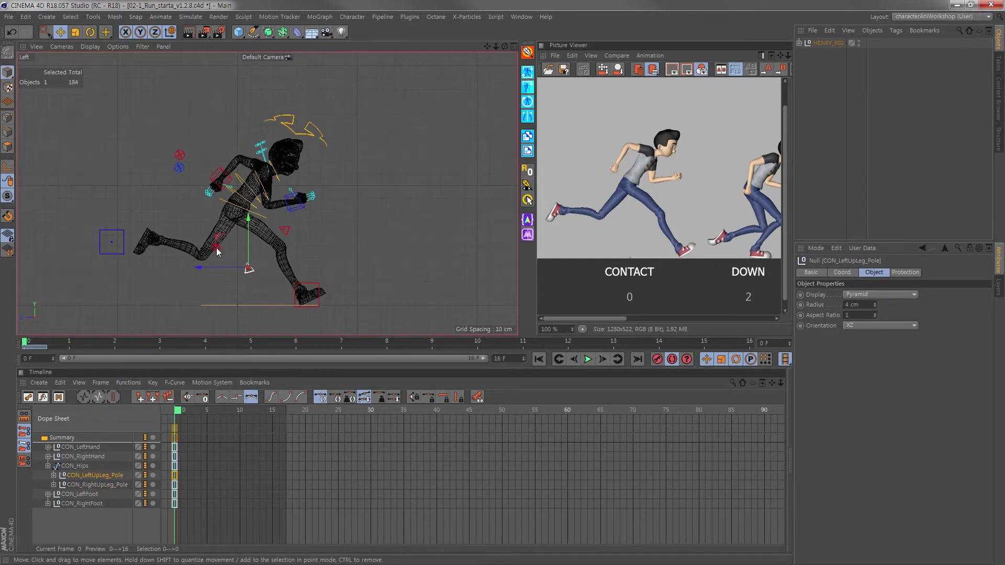
drag(218, 242, 354, 234)
click(377, 244)
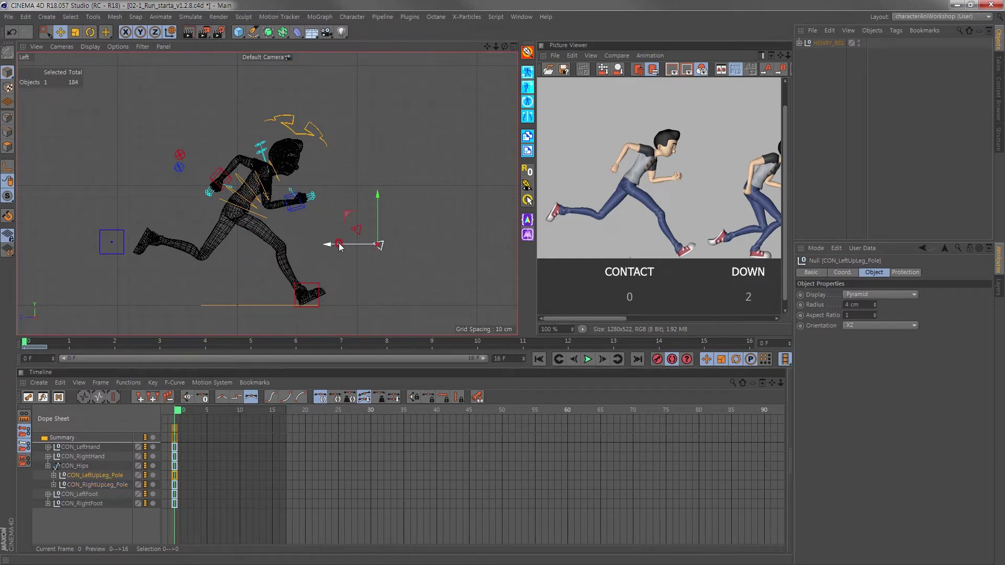
middle_click(328, 265)
Widen the reference panel and fit the full Run Cycle (Sprint) sheet at 54%
middle_click(228, 188)
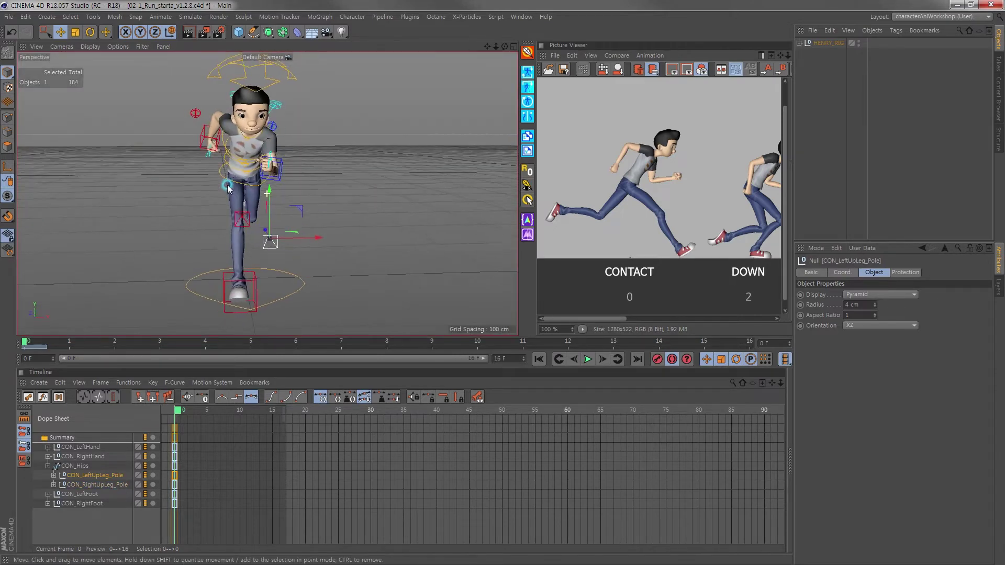
mouse_move(228, 189)
alt+mouse_down()
mouse_move(376, 201)
mouse_move(234, 209)
mouse_move(244, 219)
mouse_move(246, 163)
mouse_move(448, 162)
mouse_move(274, 175)
mouse_move(313, 189)
mouse_move(321, 179)
mouse_move(301, 212)
mouse_move(394, 231)
mouse_move(262, 204)
mouse_move(75, 200)
mouse_move(135, 215)
mouse_move(231, 215)
mouse_move(226, 189)
mouse_move(230, 200)
alt+mouse_up()
click(252, 471)
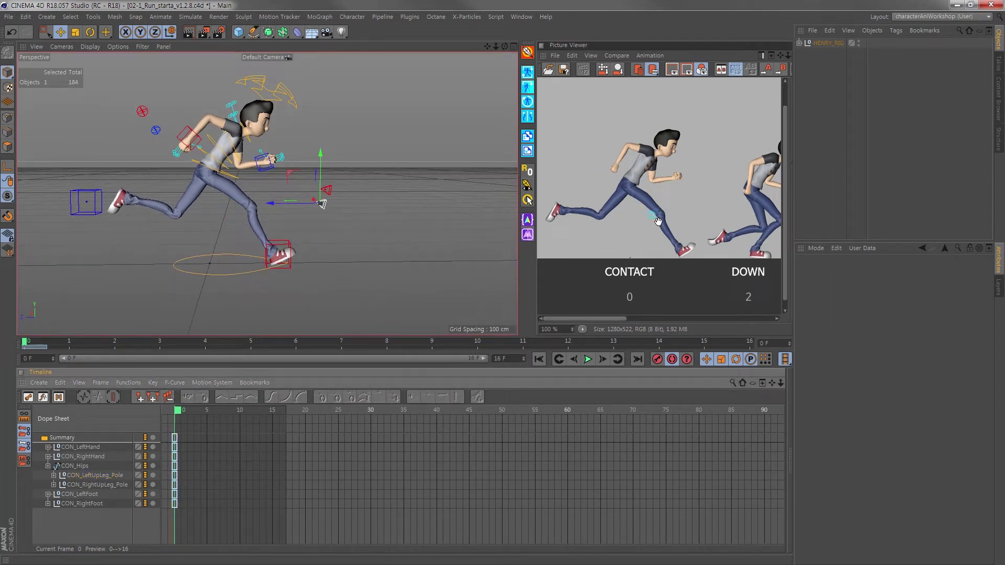
double_click(668, 234)
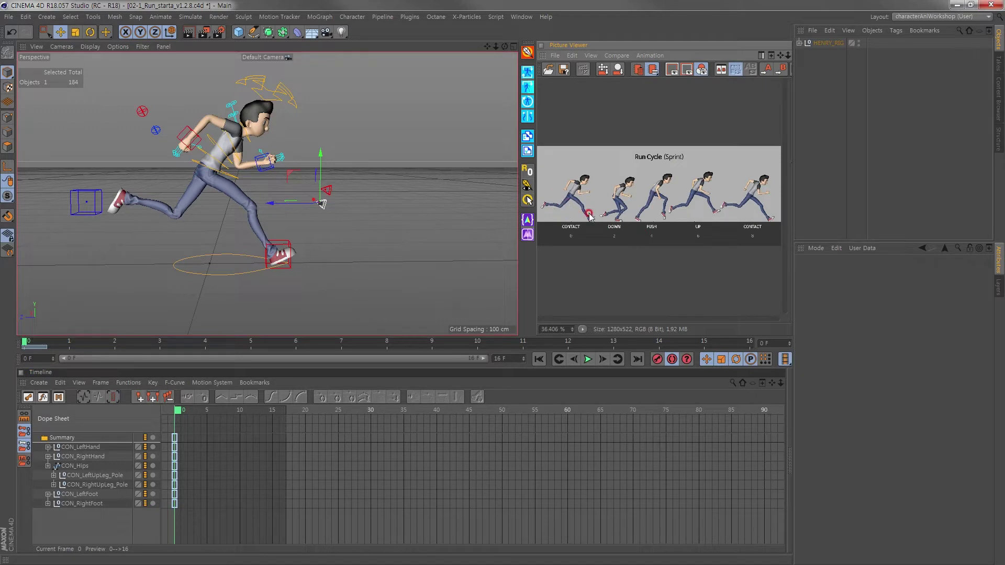
drag(535, 221, 402, 221)
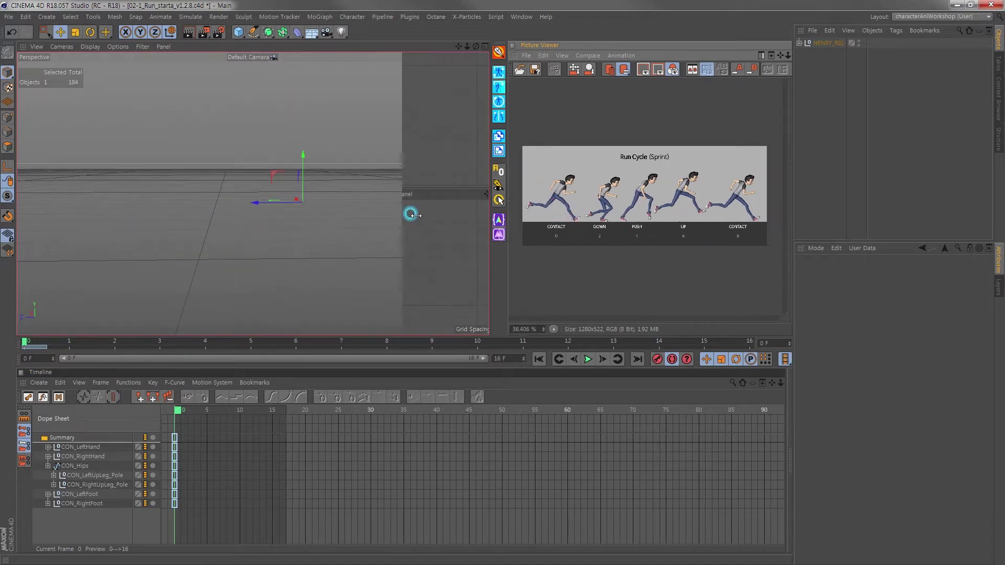
double_click(545, 228)
double_click(568, 224)
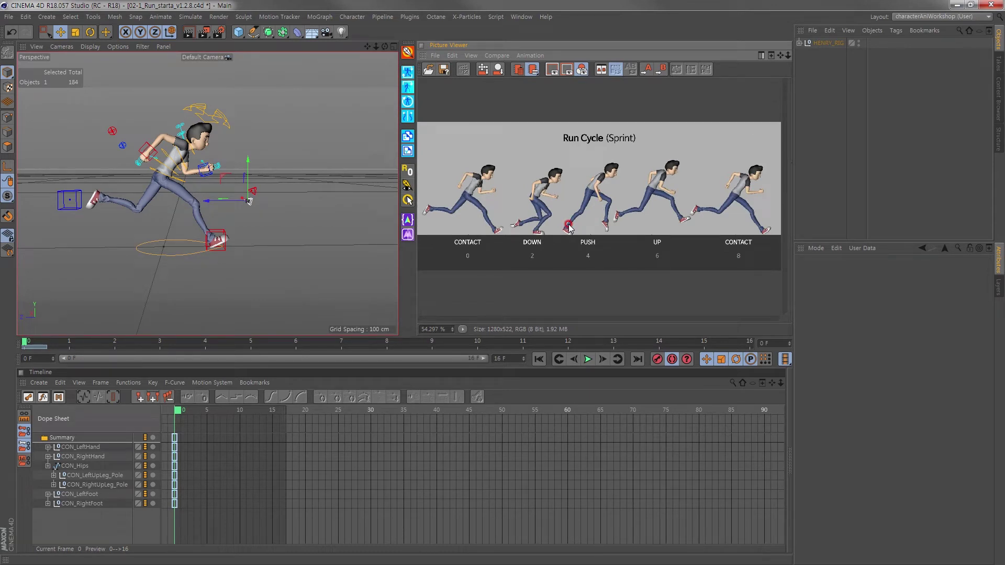
Duplicate the frame-0 contact keys onto frames 8 and 16, then select all controllers at frame 8
drag(159, 534, 181, 502)
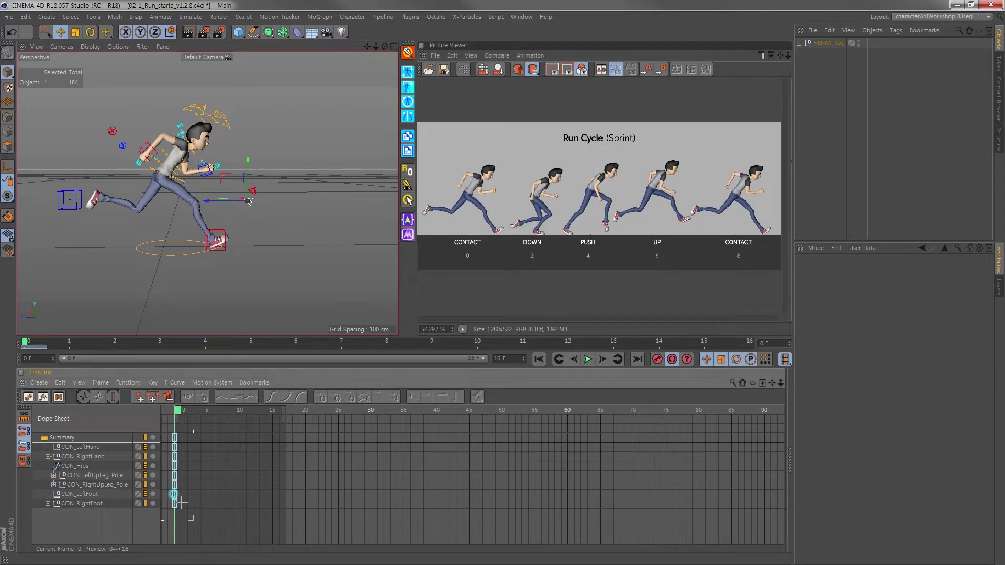
click(173, 437)
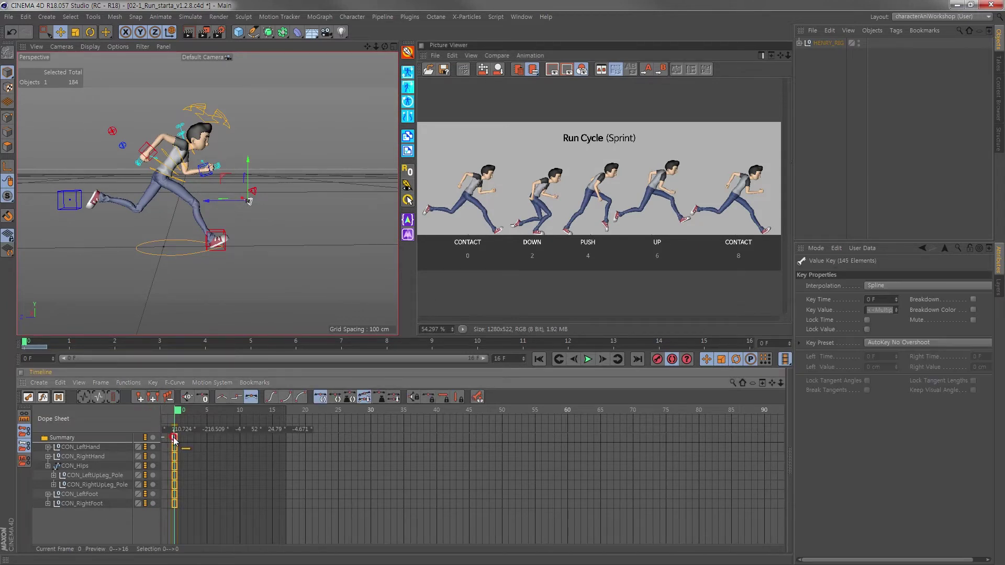
ctrl+drag(180, 441, 276, 440)
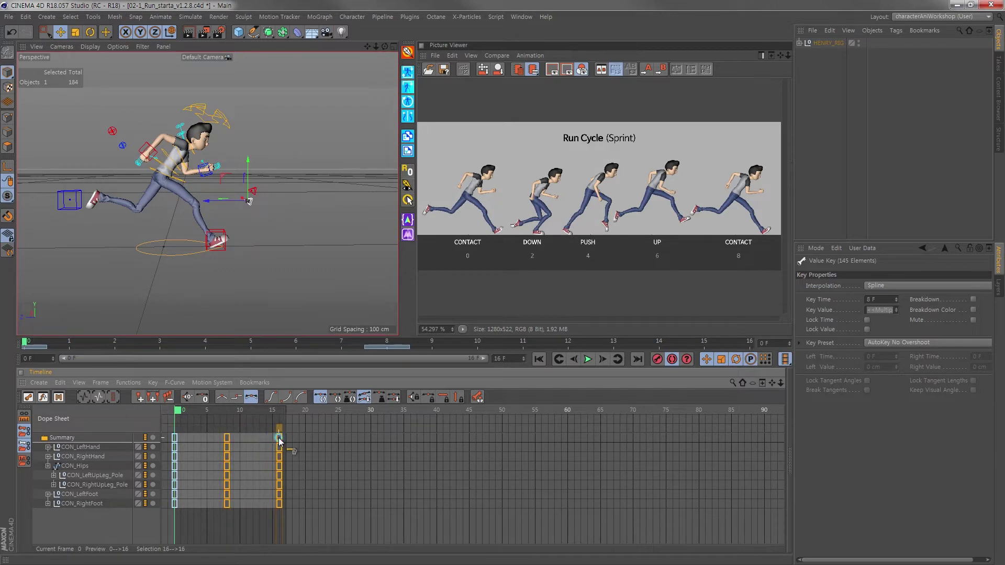
click(219, 447)
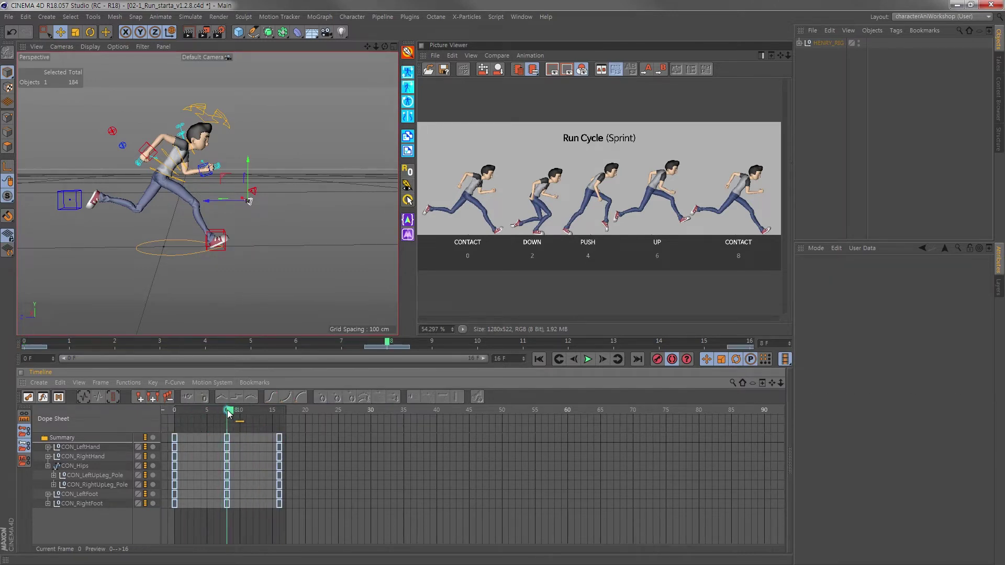
mouse_move(234, 281)
alt+mouse_down()
mouse_move(193, 278)
mouse_move(262, 258)
mouse_move(189, 182)
mouse_move(230, 233)
mouse_move(264, 211)
alt+mouse_up()
click(262, 259)
click(243, 231)
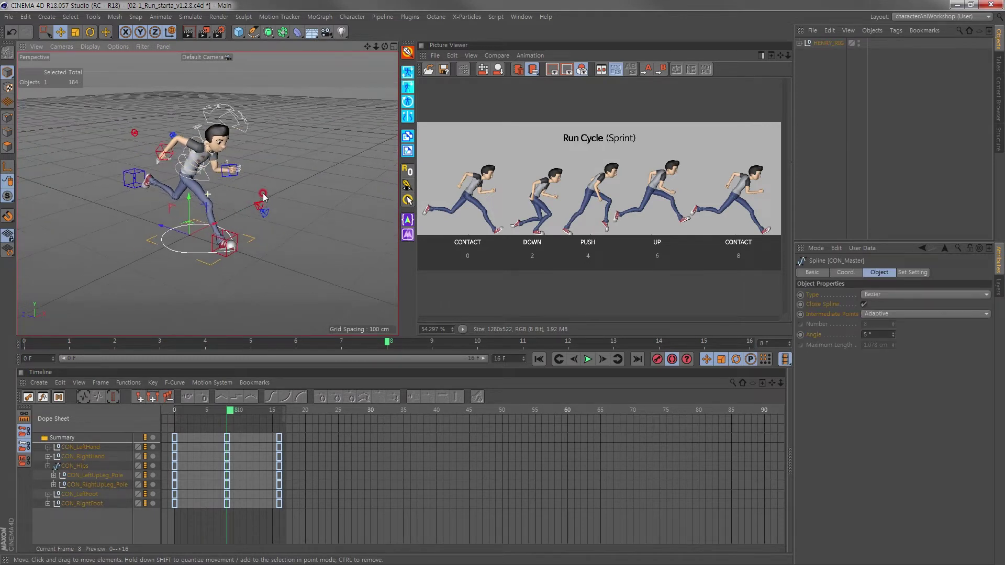
Flip the controllers at frame 8 to mirror the contact pose, preview playback, and return to frame 0
click(408, 76)
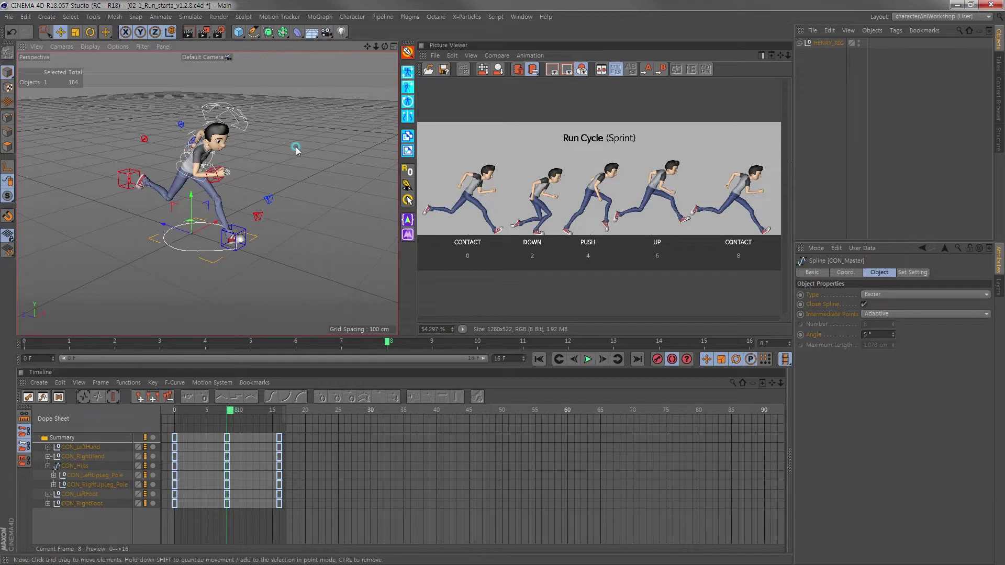
click(244, 205)
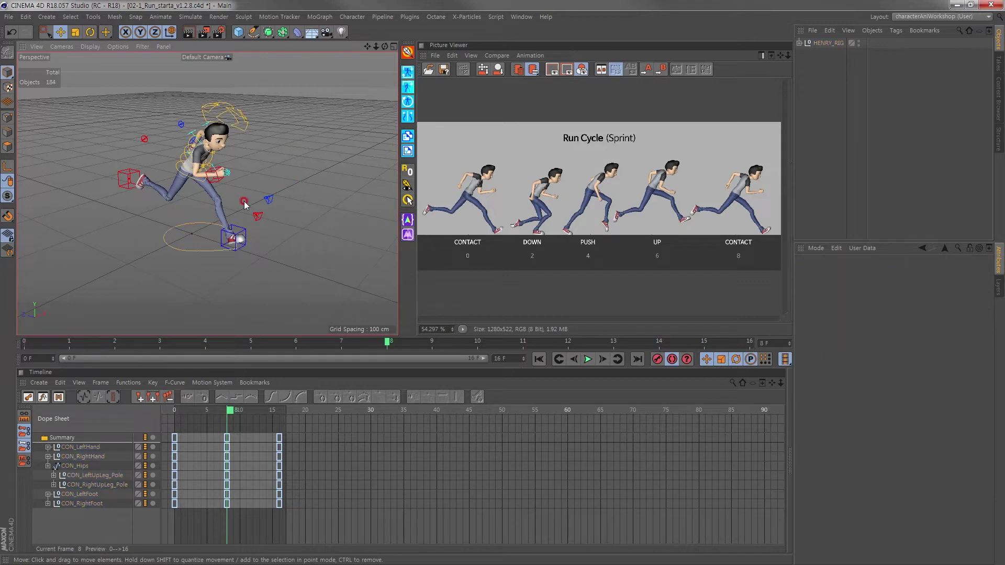
click(588, 360)
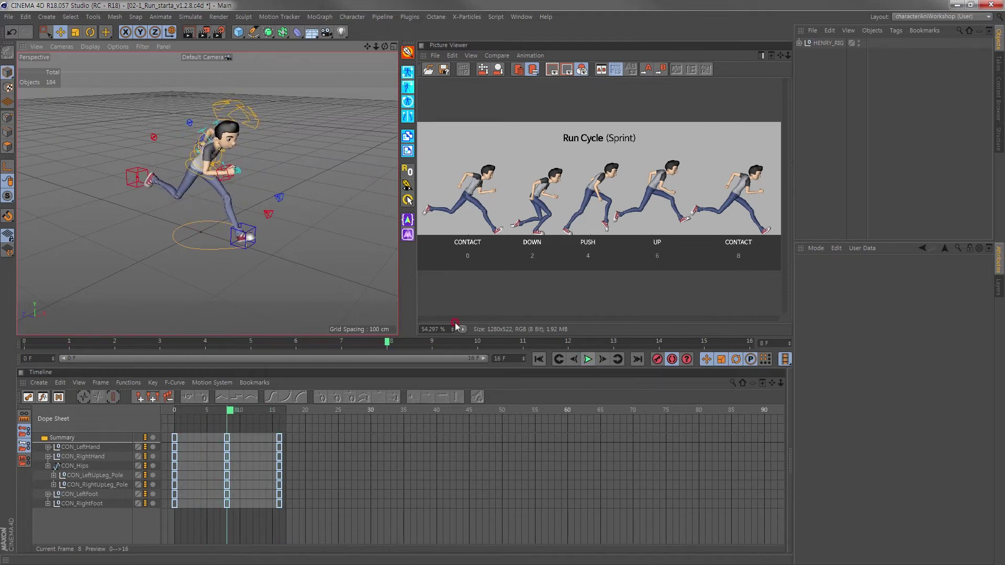
click(539, 359)
alt+drag(209, 225, 233, 243)
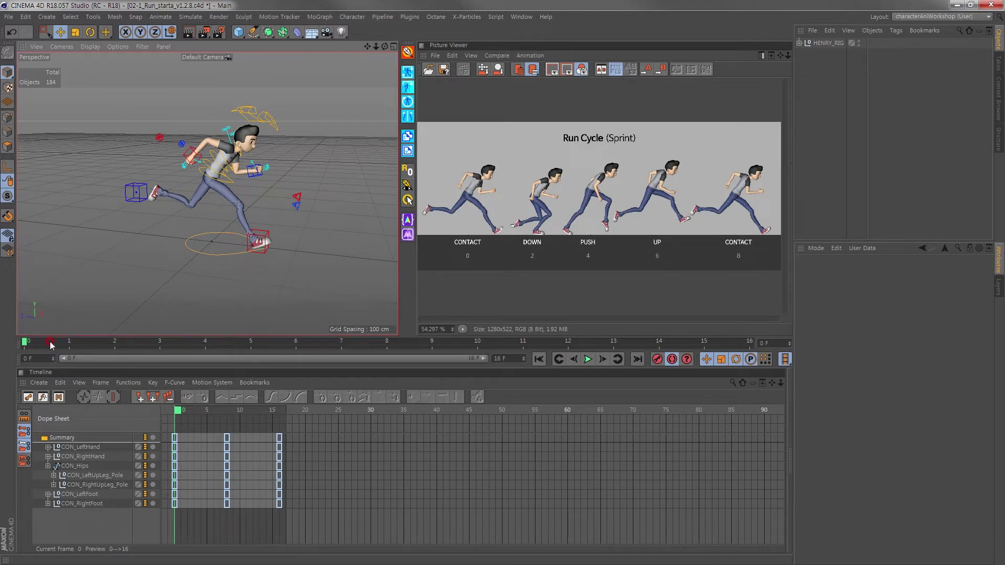
Hide the body_GEO mesh by setting Visible in Editor to Off
alt+drag(167, 189, 195, 137)
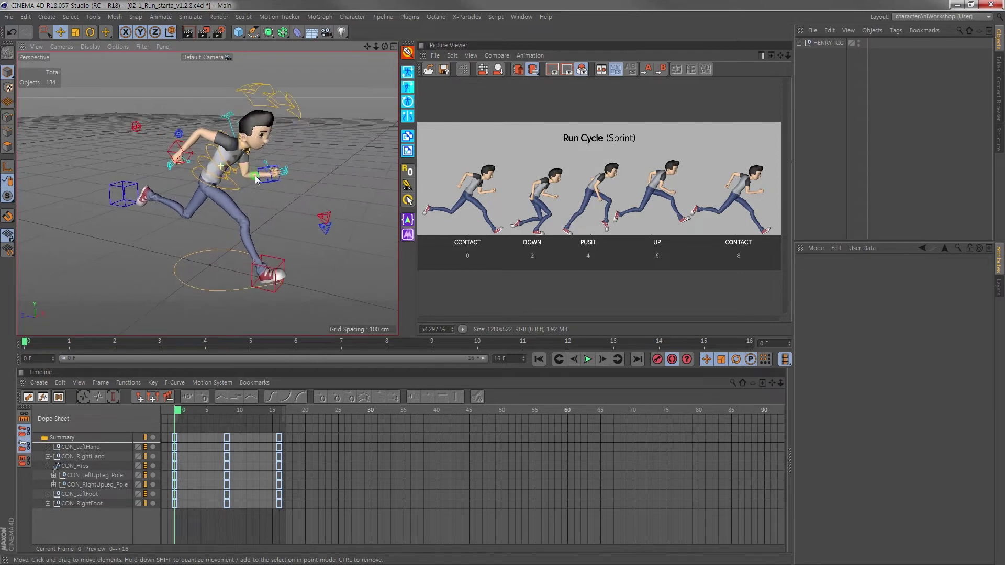
click(194, 138)
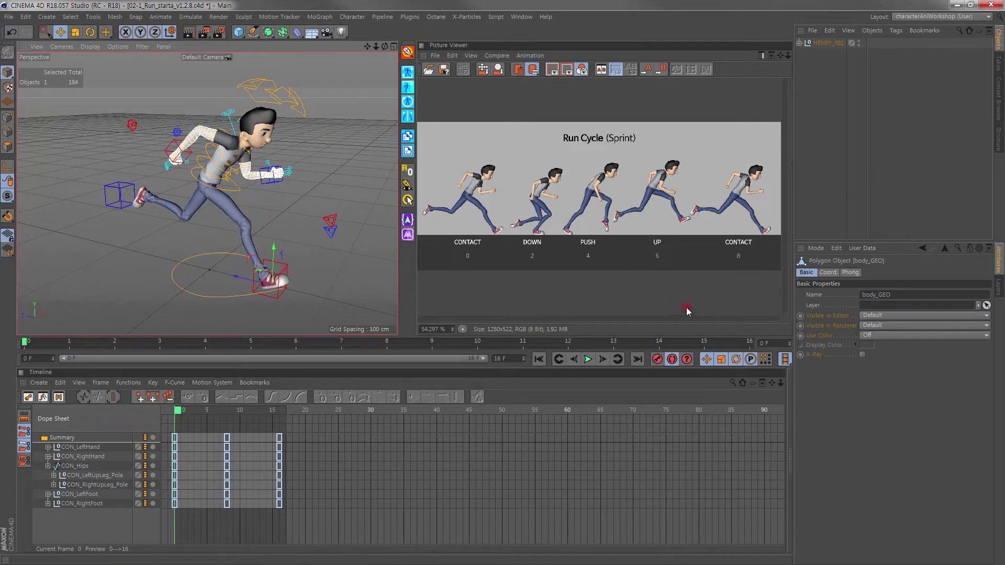
click(699, 331)
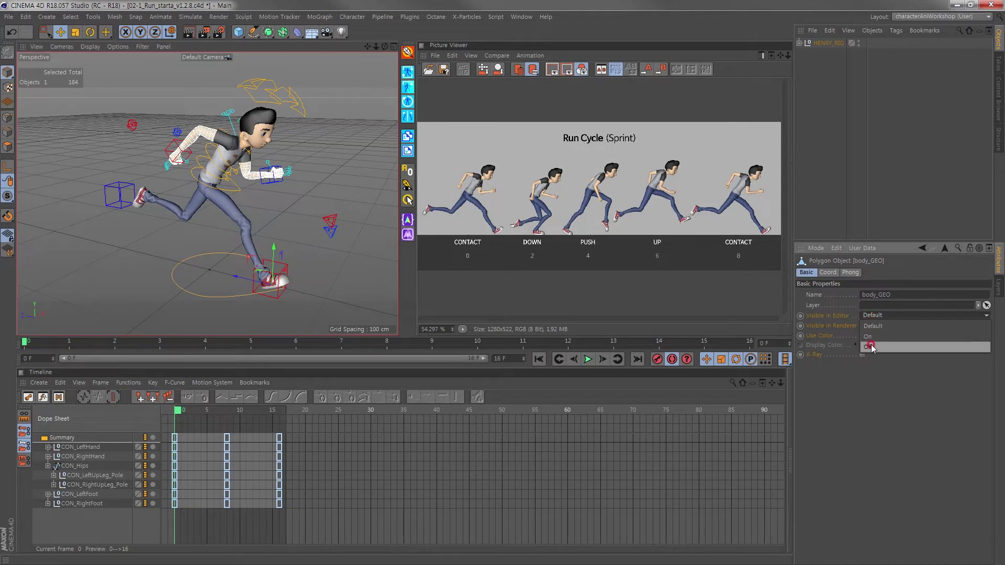
click(872, 347)
Record keyframes on all rig controls at frame 2
mouse_move(220, 214)
alt+mouse_down()
mouse_move(180, 209)
mouse_move(173, 220)
alt+mouse_up()
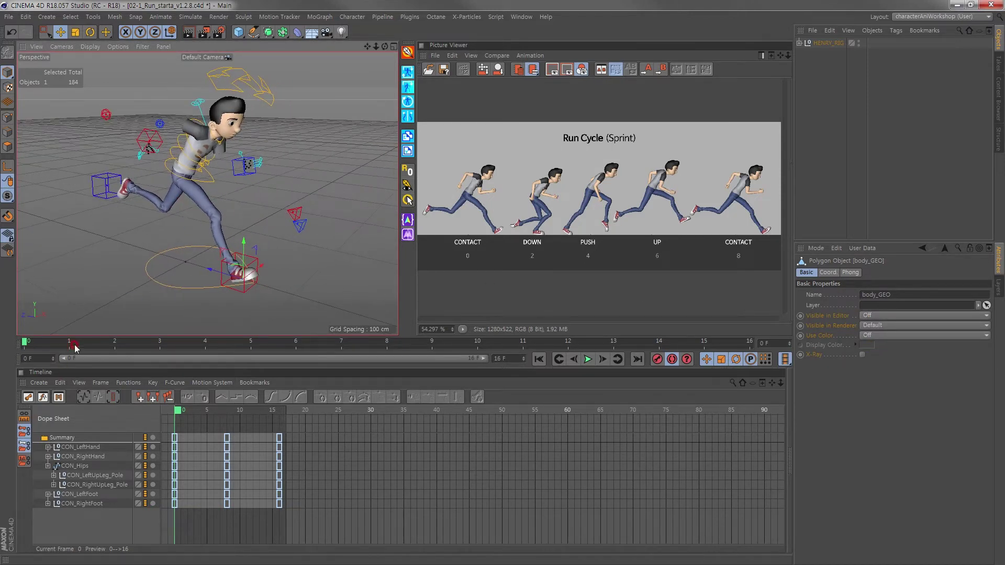
click(111, 344)
mouse_move(231, 238)
alt+mouse_down()
mouse_move(214, 238)
mouse_move(212, 215)
alt+mouse_up()
click(657, 359)
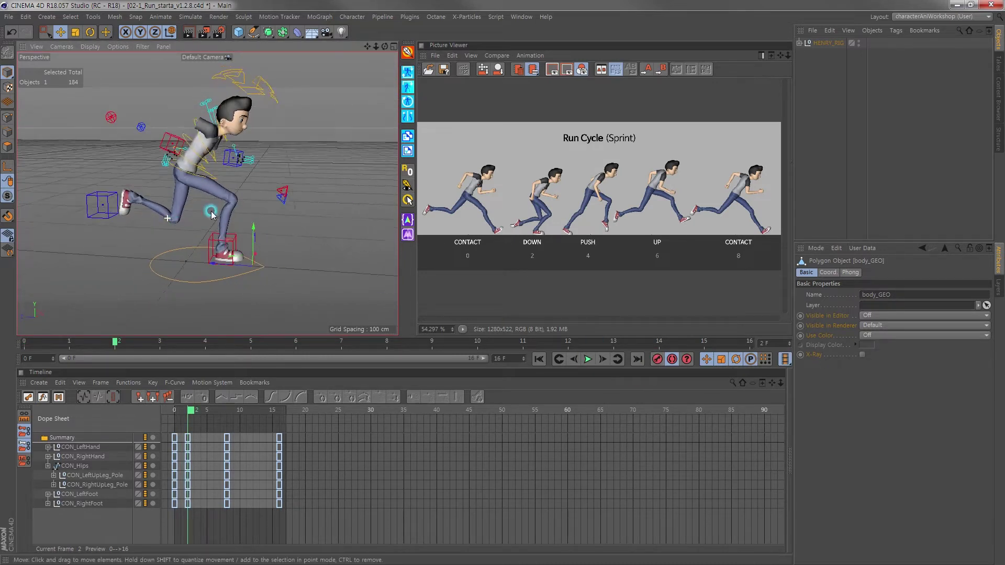
Put the right foot flat on the floor at frame 2 with Down to Floor
alt+right_drag(212, 215, 283, 243)
scroll(527, 223, up, 3)
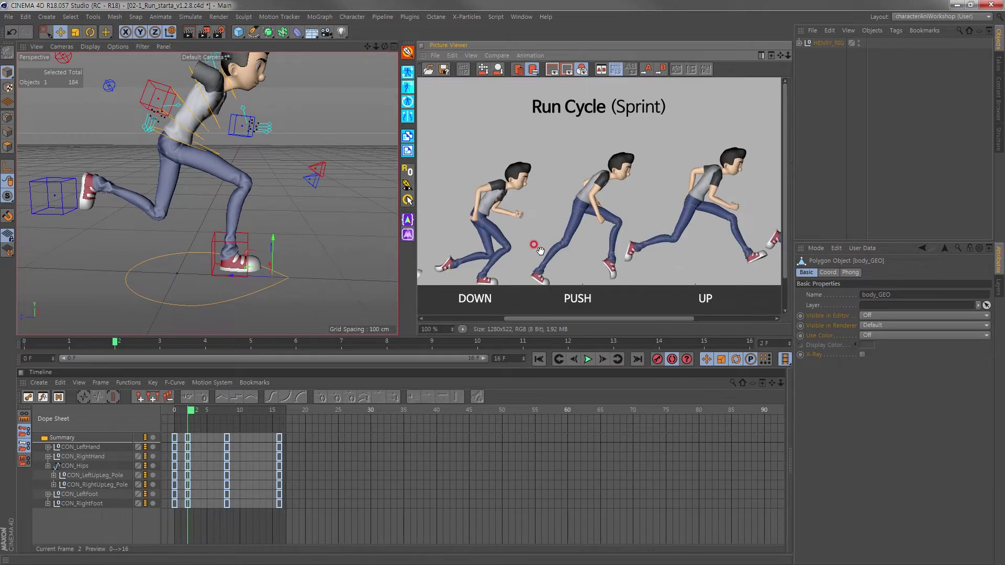
drag(413, 253, 515, 253)
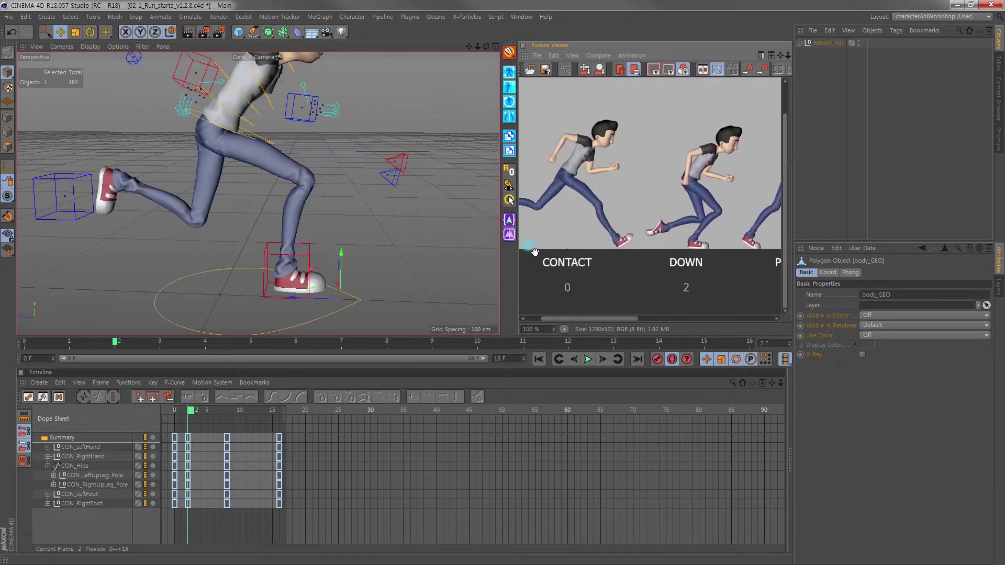
click(271, 261)
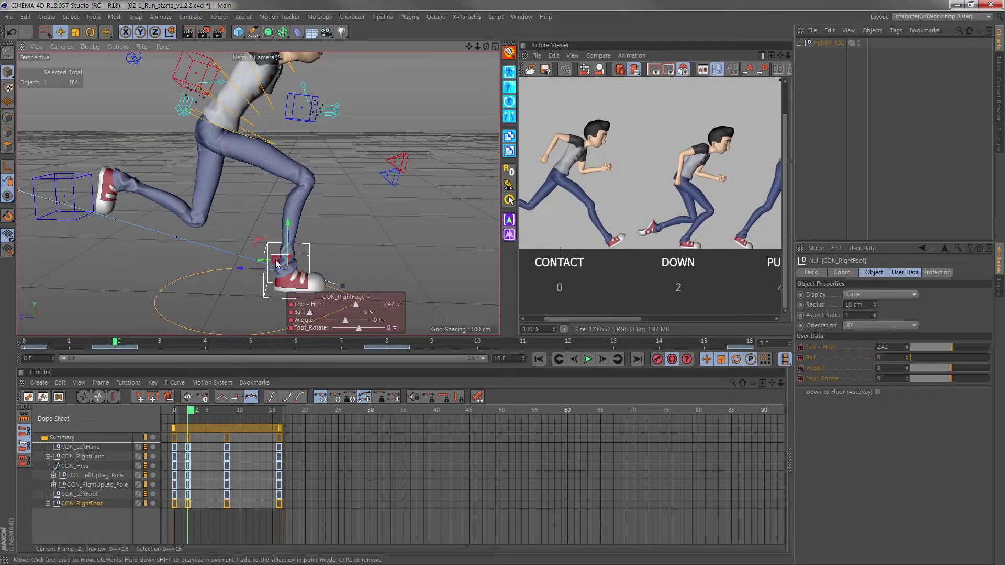
click(906, 349)
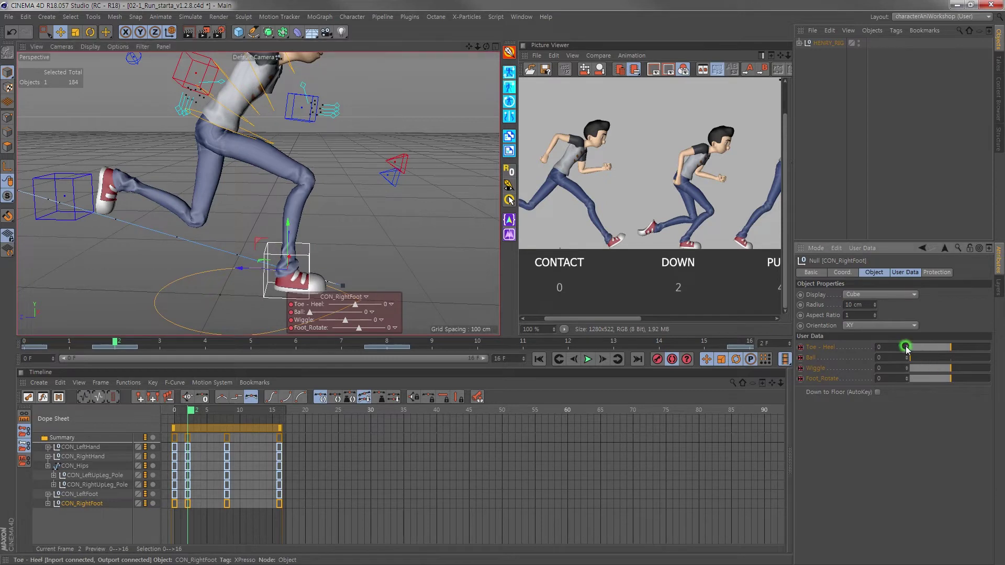
click(842, 272)
click(852, 308)
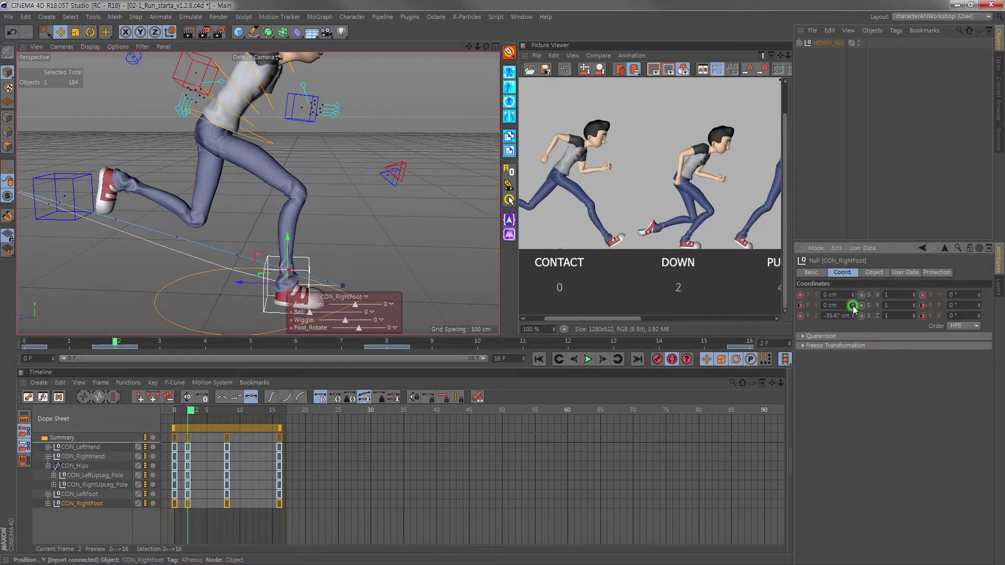
alt+drag(293, 246, 306, 223)
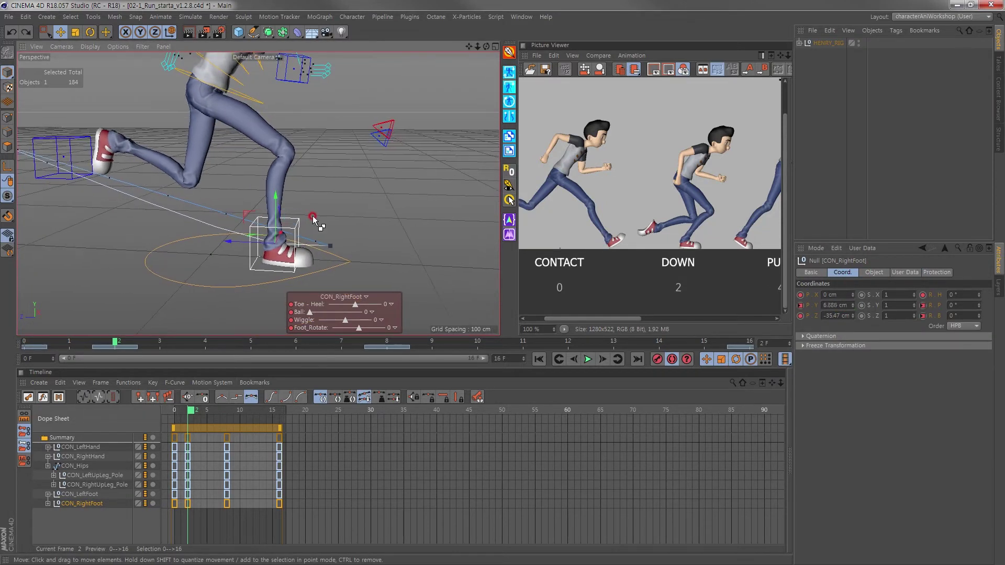
key(ctrl+z)
click(905, 272)
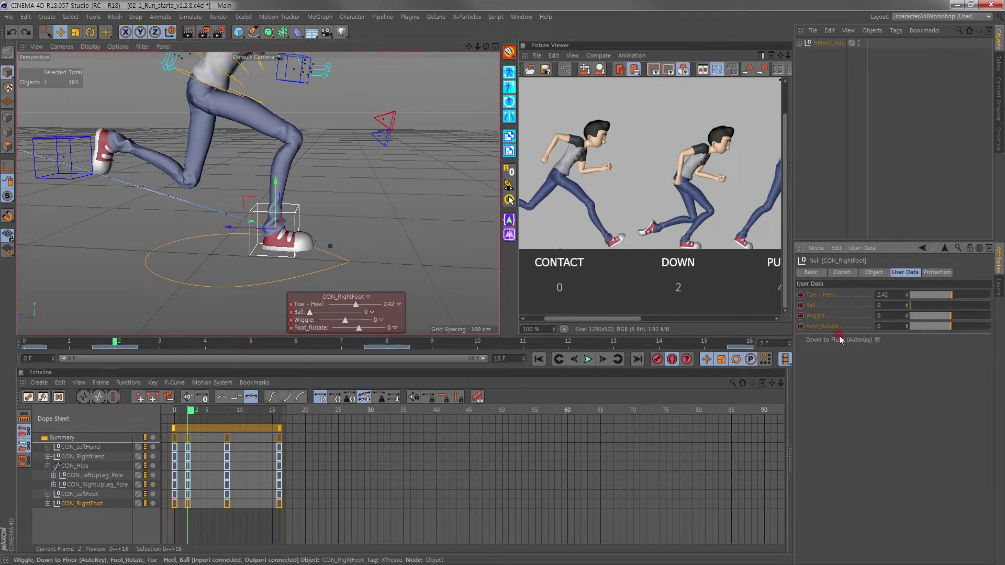
click(877, 340)
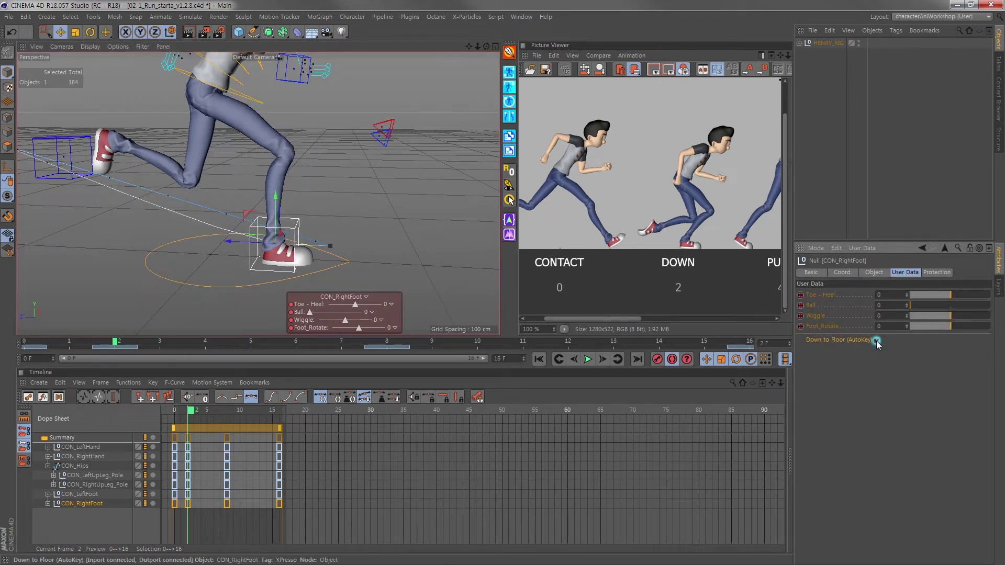
Lower CON_Hips, lift the left heel to Toe-Heel -120, and go to frame 4
alt+drag(303, 230, 265, 250)
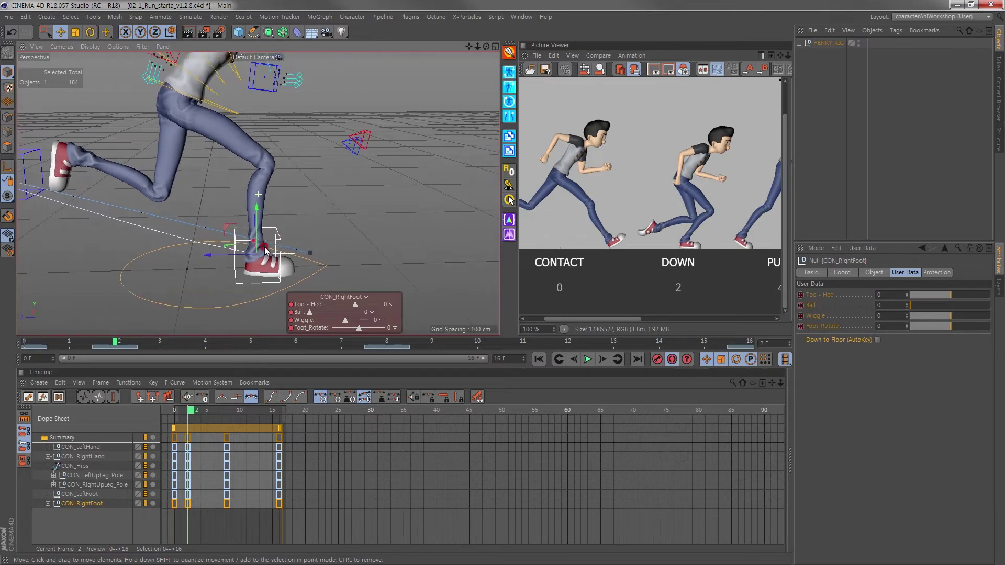
scroll(264, 248, down, 1)
scroll(256, 241, down, 1)
scroll(251, 234, down, 1)
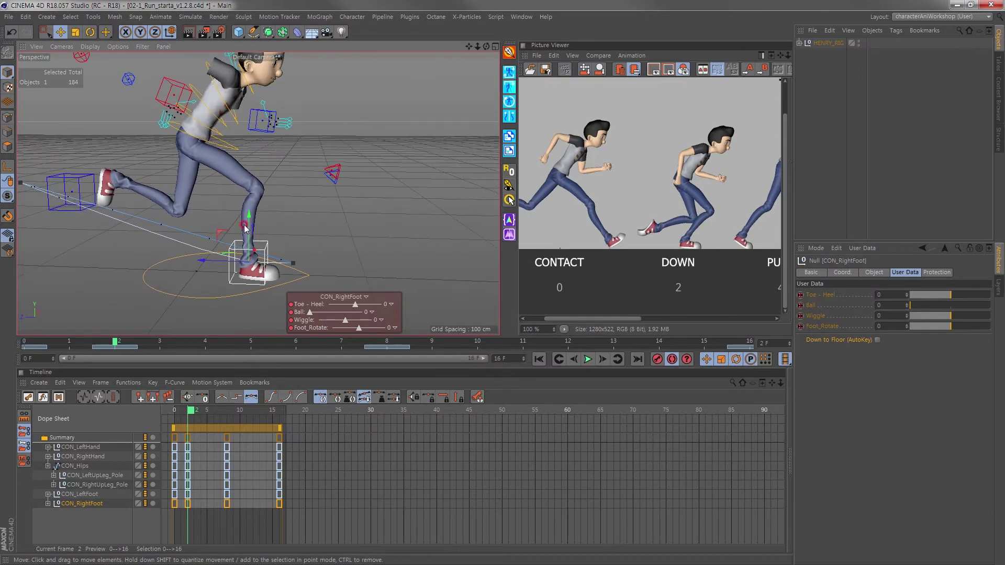
alt+drag(244, 227, 105, 194)
click(102, 182)
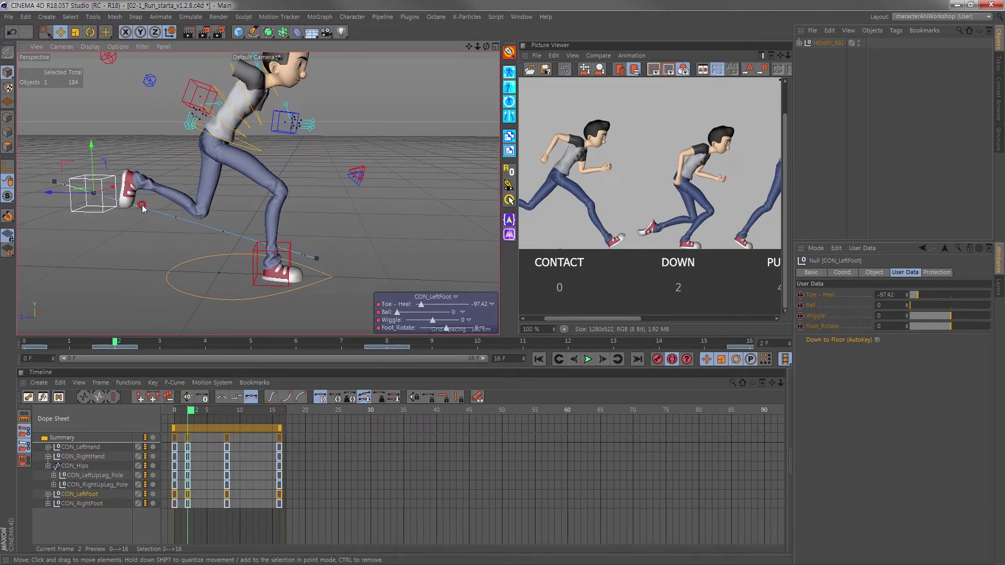
click(249, 149)
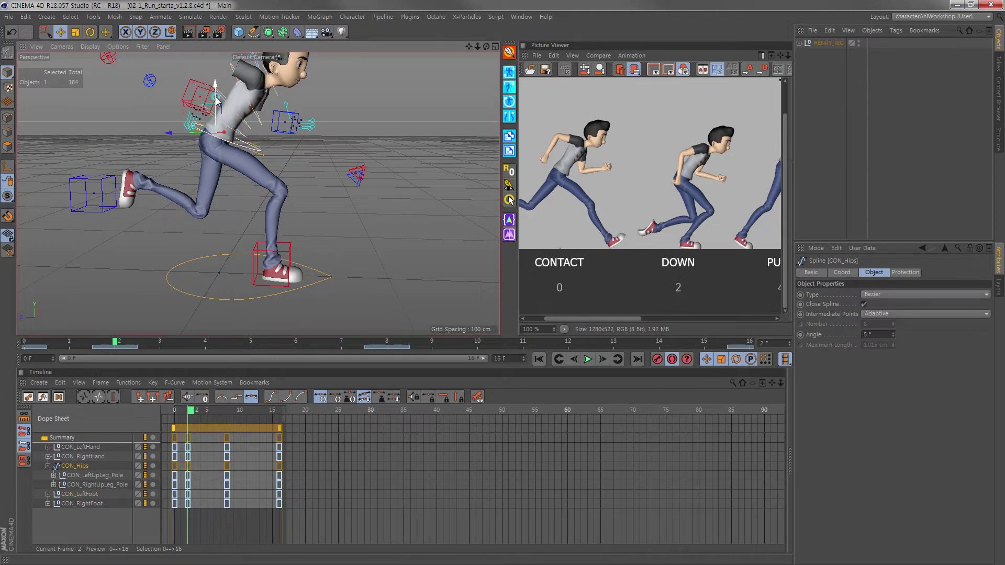
drag(217, 101, 218, 112)
click(92, 193)
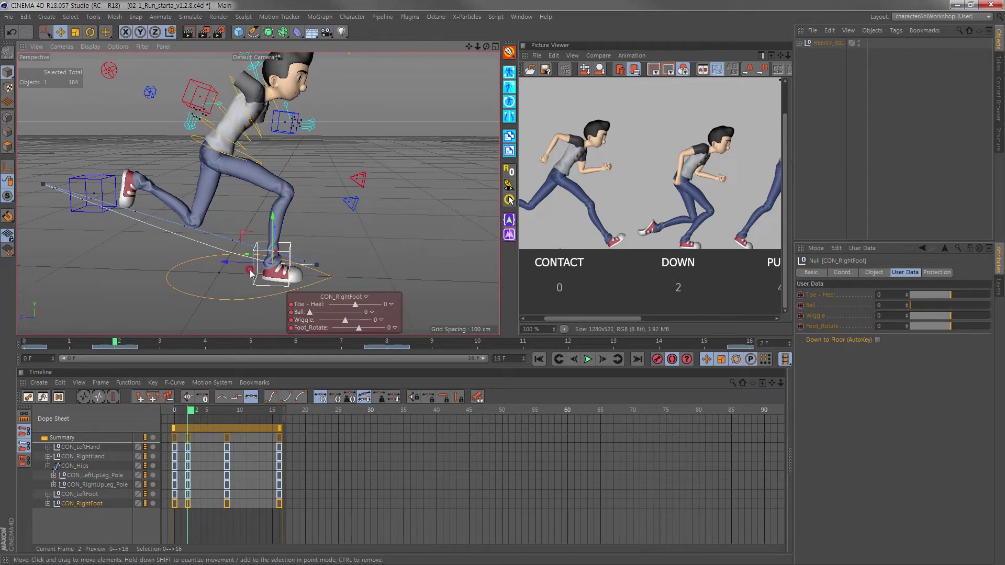
mouse_move(157, 199)
alt+mouse_down()
mouse_move(207, 209)
mouse_move(276, 246)
mouse_move(246, 272)
alt+mouse_up()
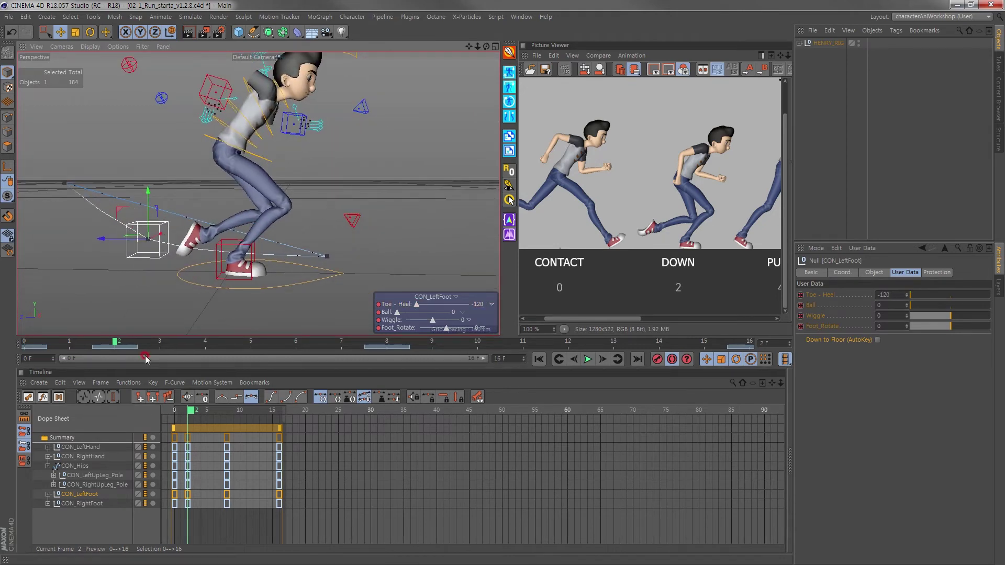
click(203, 343)
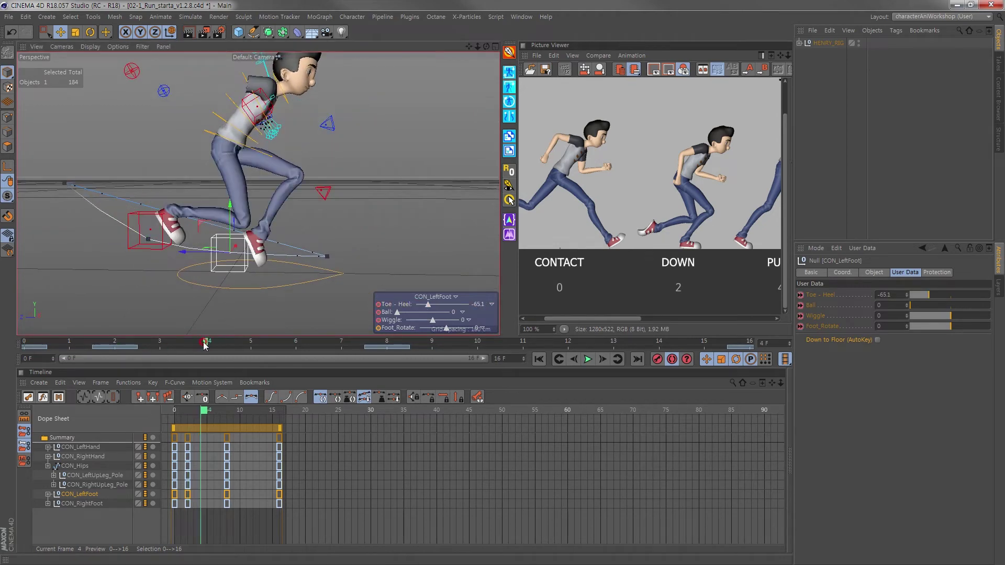
Key all controls at frame 4 and drop the right foot to the floor with Ball at 46
click(657, 359)
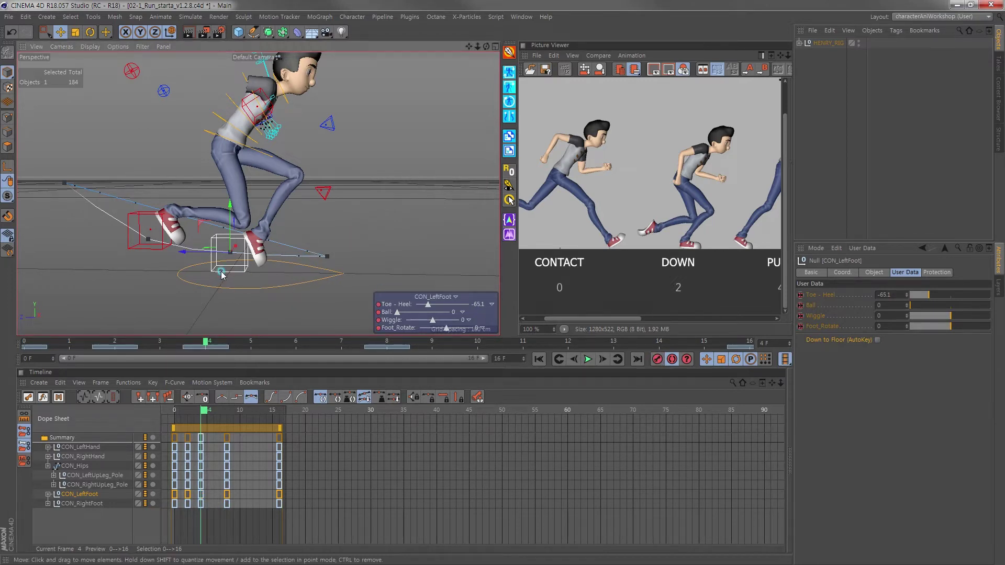
click(134, 250)
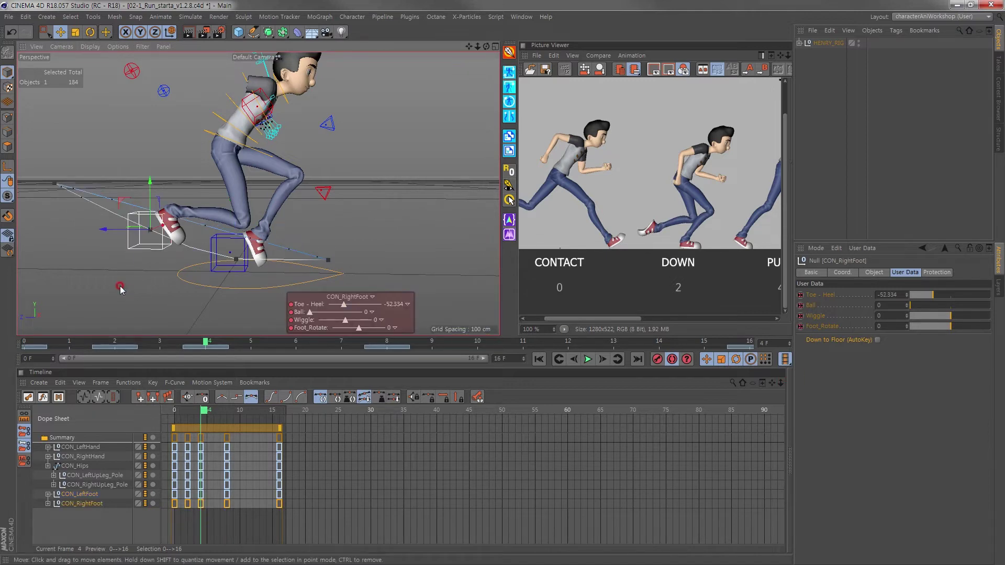
click(876, 340)
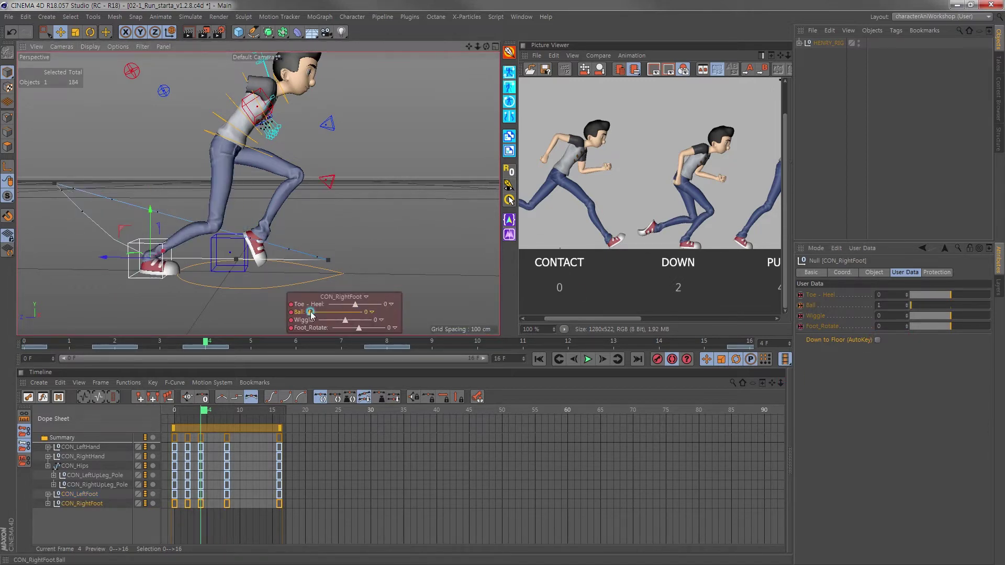
drag(311, 312, 336, 312)
drag(730, 234, 593, 236)
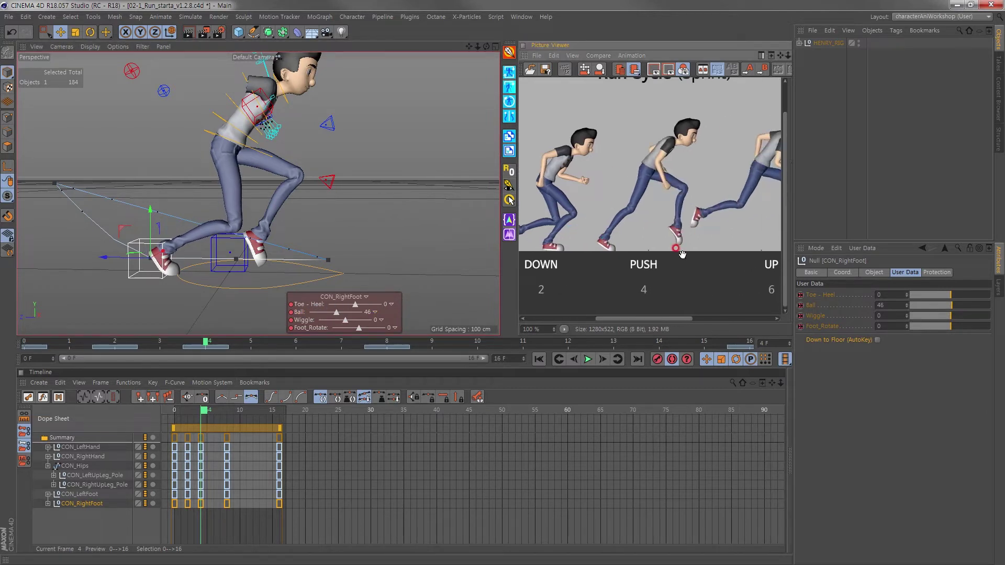
Raise CON_Hips about 20 cm and fine-tune its position
click(207, 134)
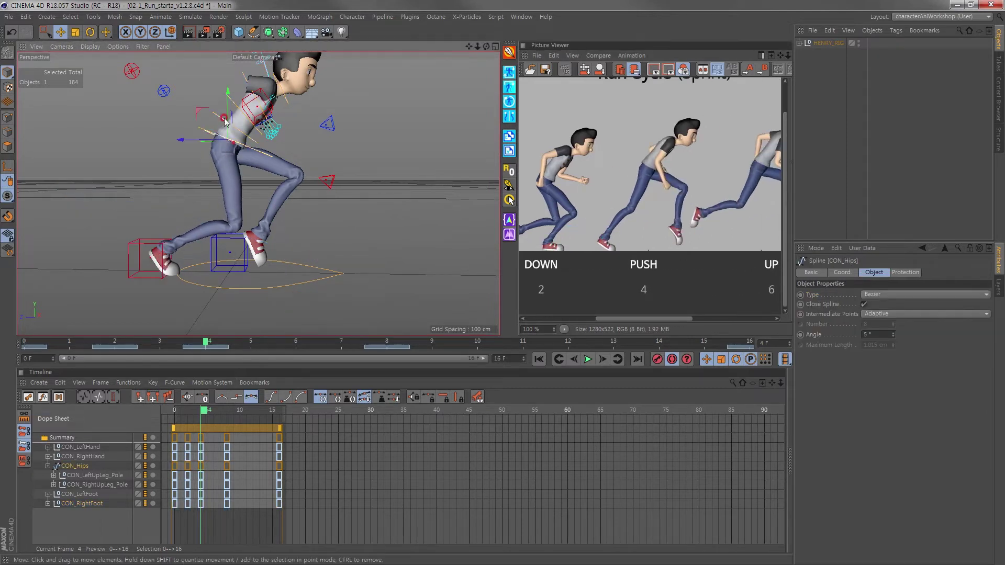
drag(225, 121, 222, 68)
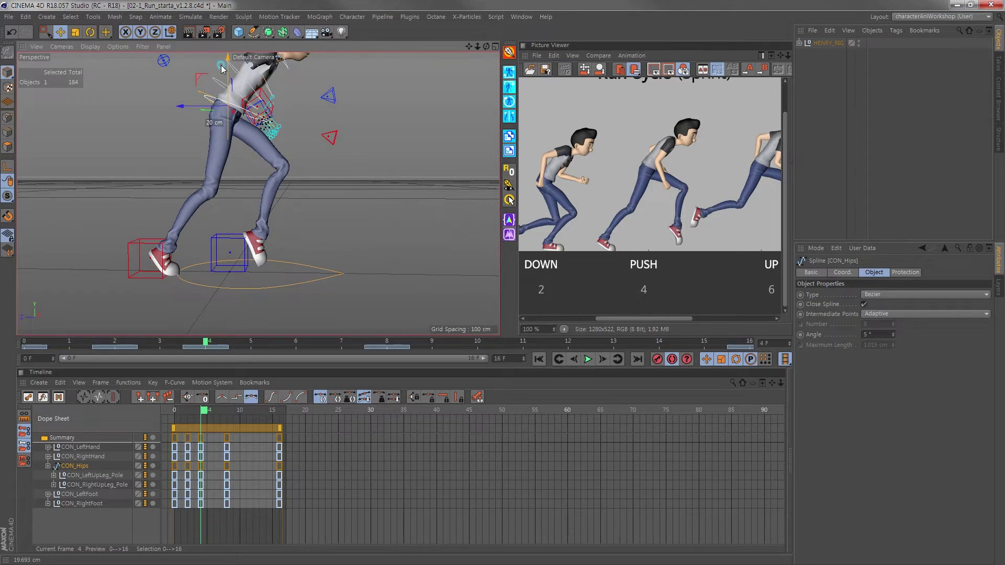
drag(128, 246, 121, 246)
drag(222, 65, 228, 81)
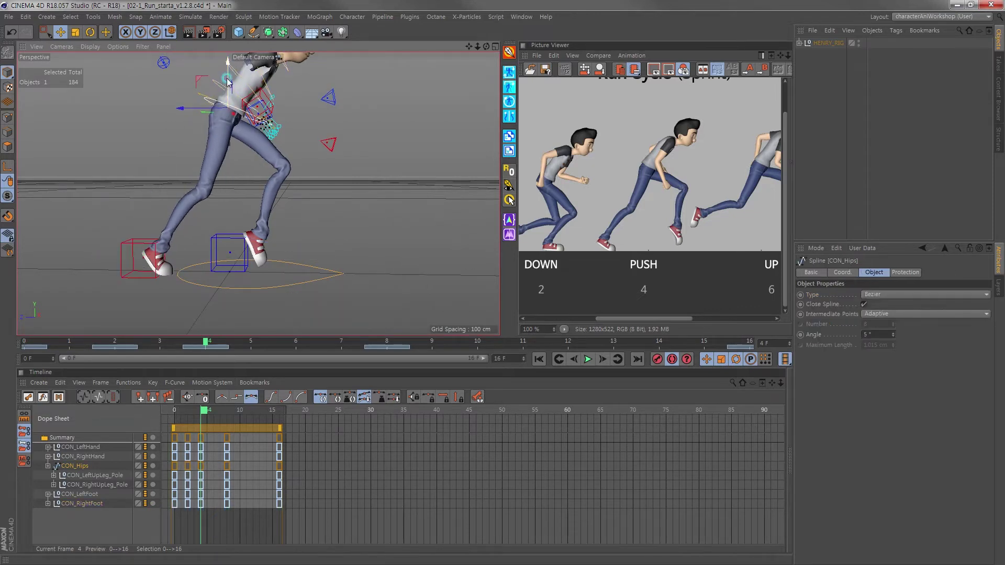
click(230, 252)
alt+drag(233, 246, 226, 272)
Key all controls at frame 6 and raise the hips to straighten the torso
click(293, 343)
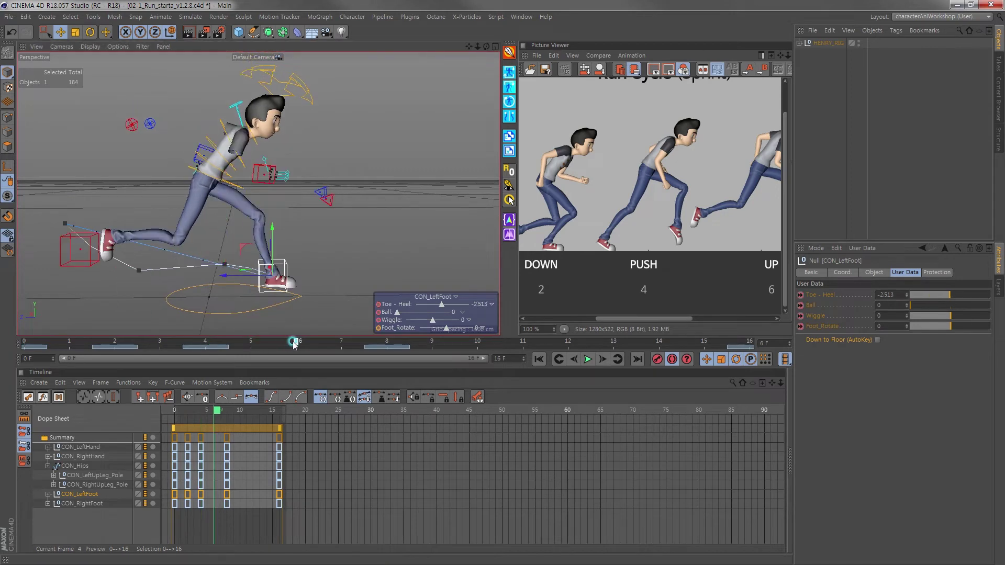
click(656, 359)
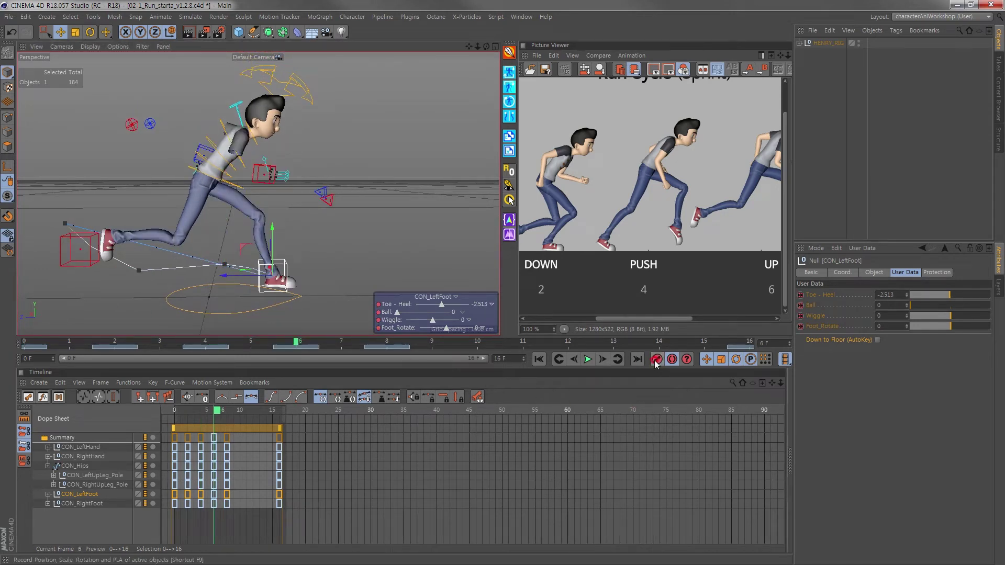
alt+drag(235, 246, 246, 235)
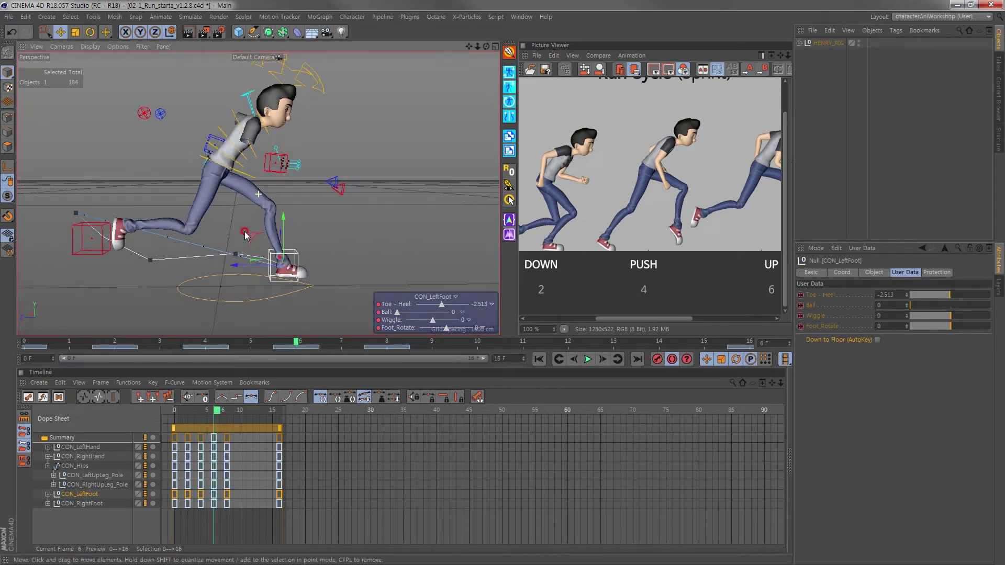
click(202, 159)
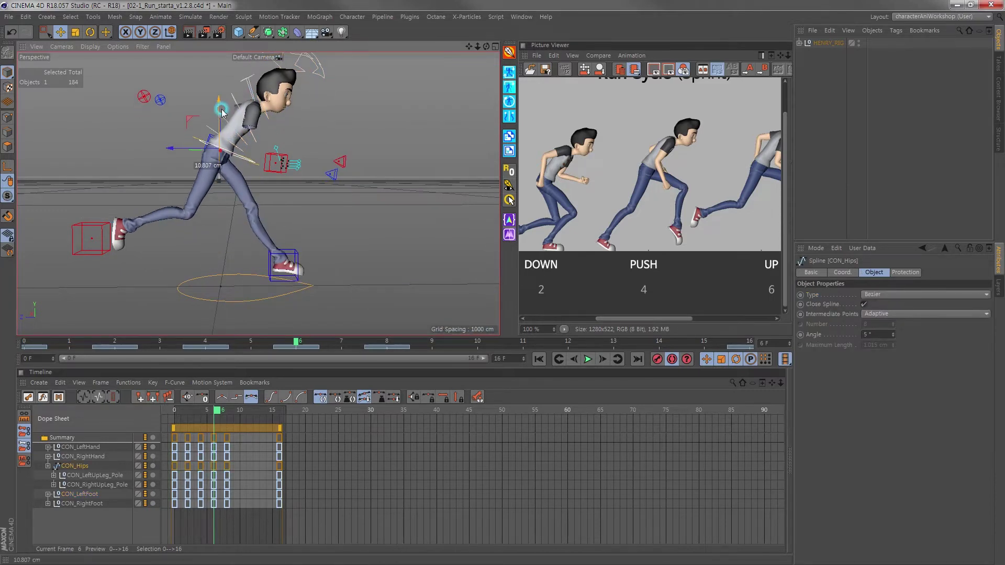
drag(230, 194, 242, 175)
Raise the left foot, trail the right foot up and back, then scrub frames 4–7 to check the roll
click(302, 270)
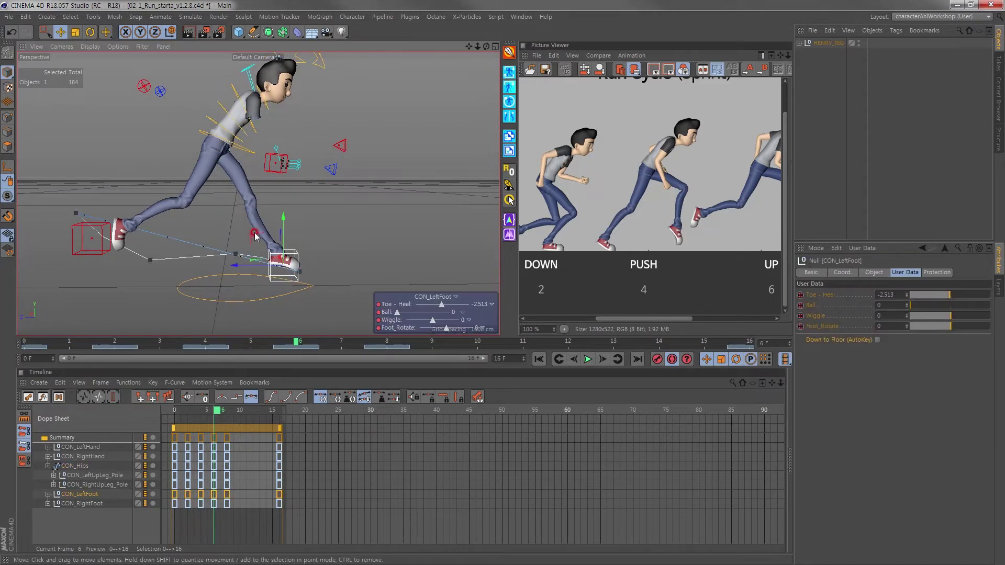
drag(256, 237, 277, 193)
drag(65, 212, 47, 181)
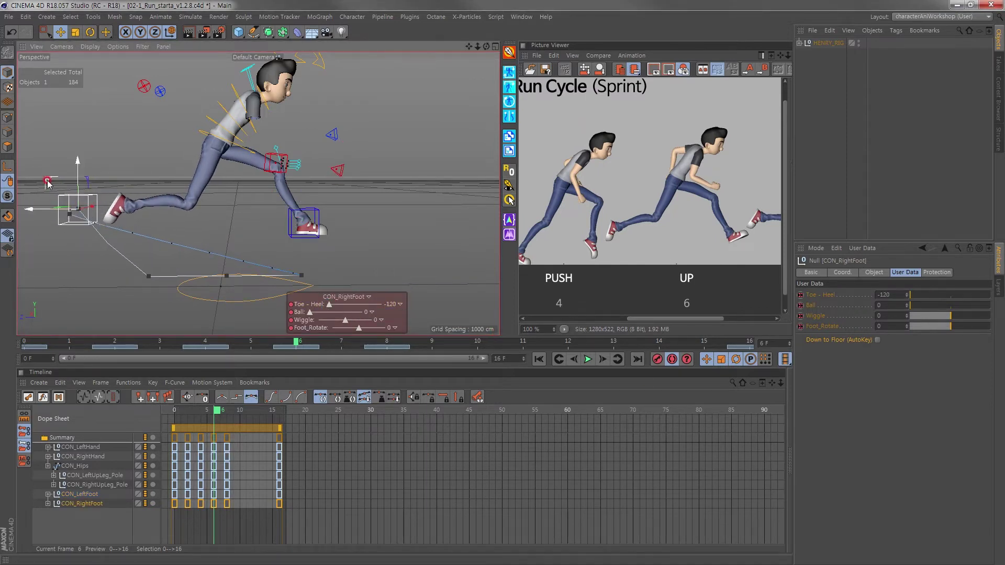
click(207, 343)
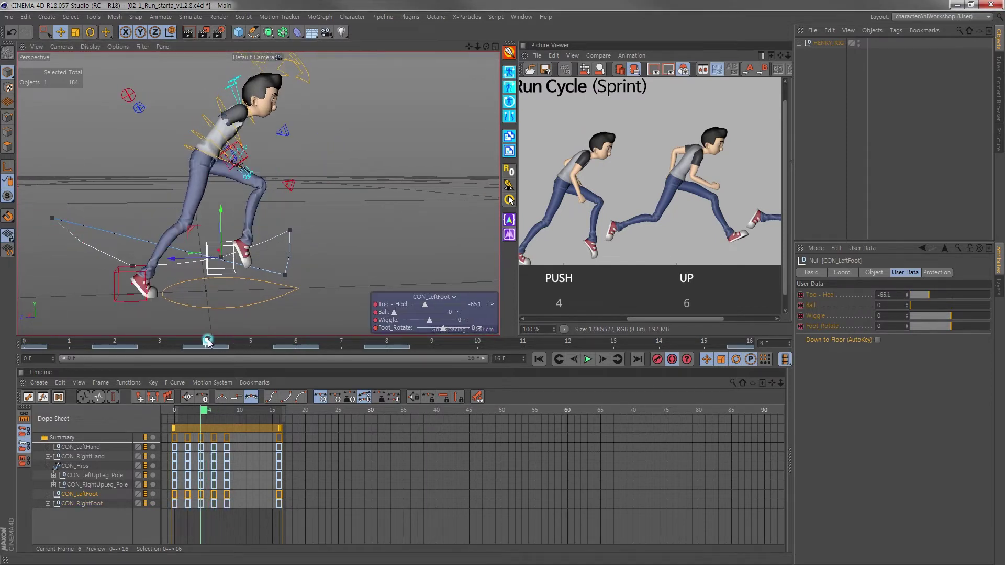
drag(208, 342, 387, 349)
Copy all controller keys from frames 2–6 onto frames 9–13, then move to frame 10
click(177, 521)
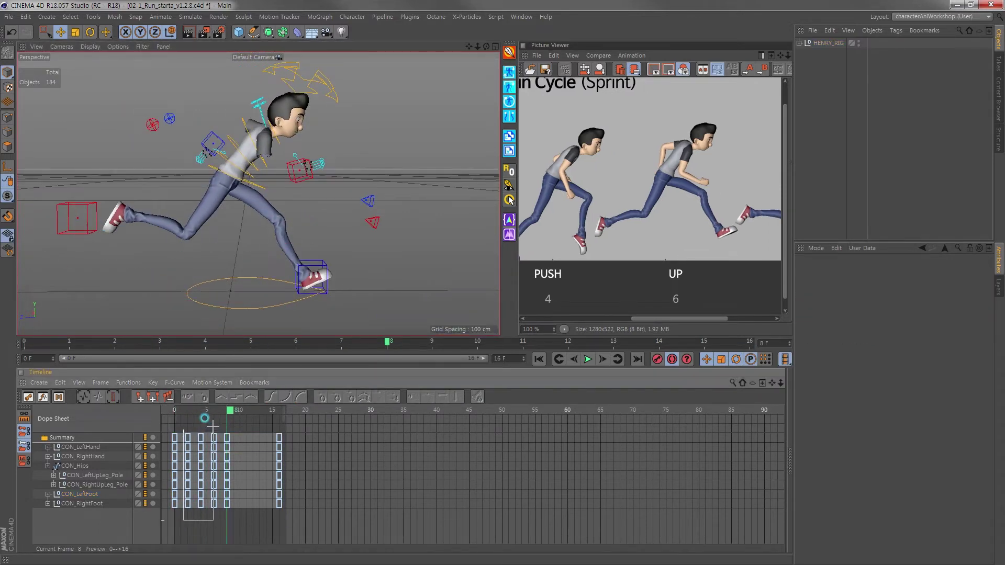
drag(183, 525, 220, 421)
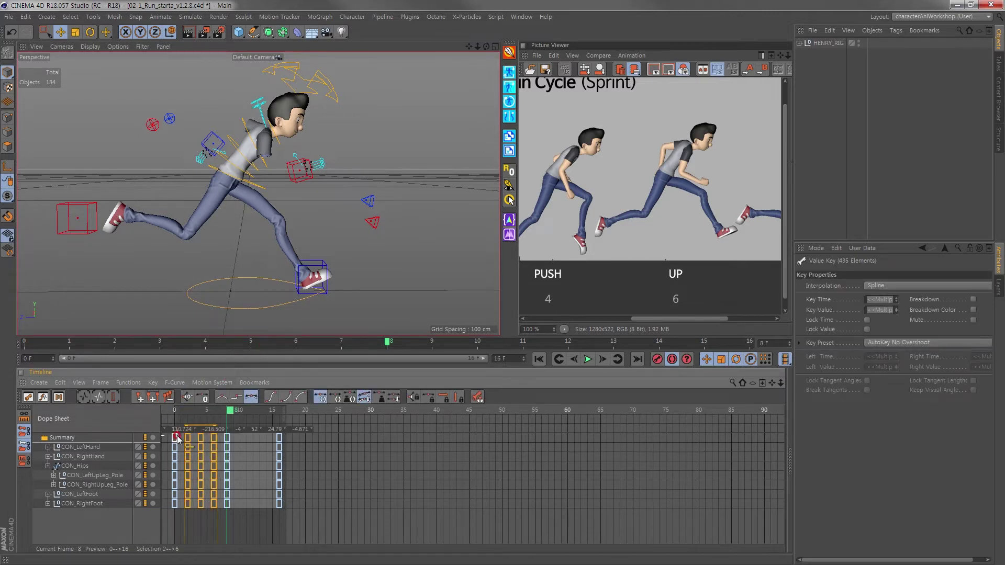
ctrl+drag(188, 438, 241, 440)
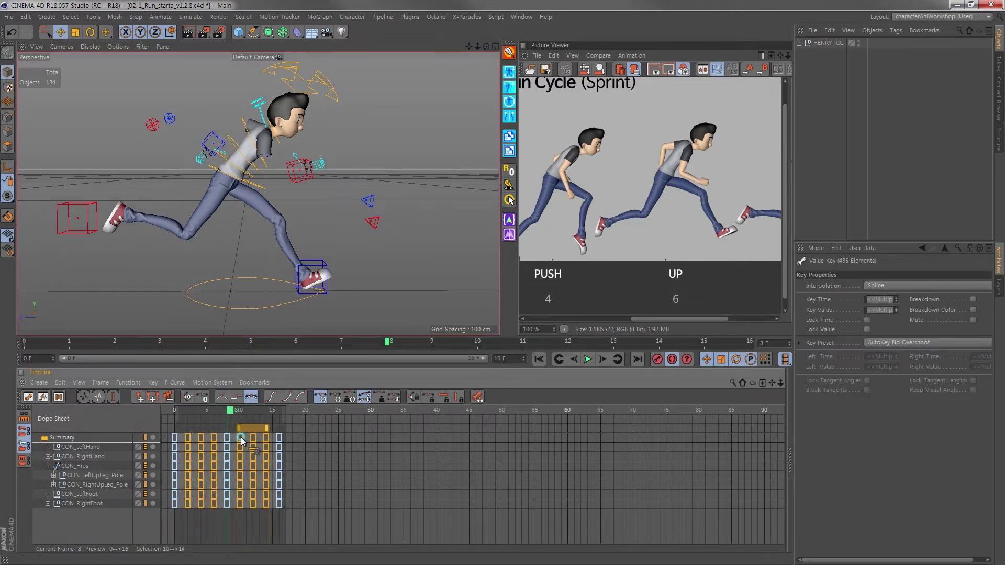
click(251, 524)
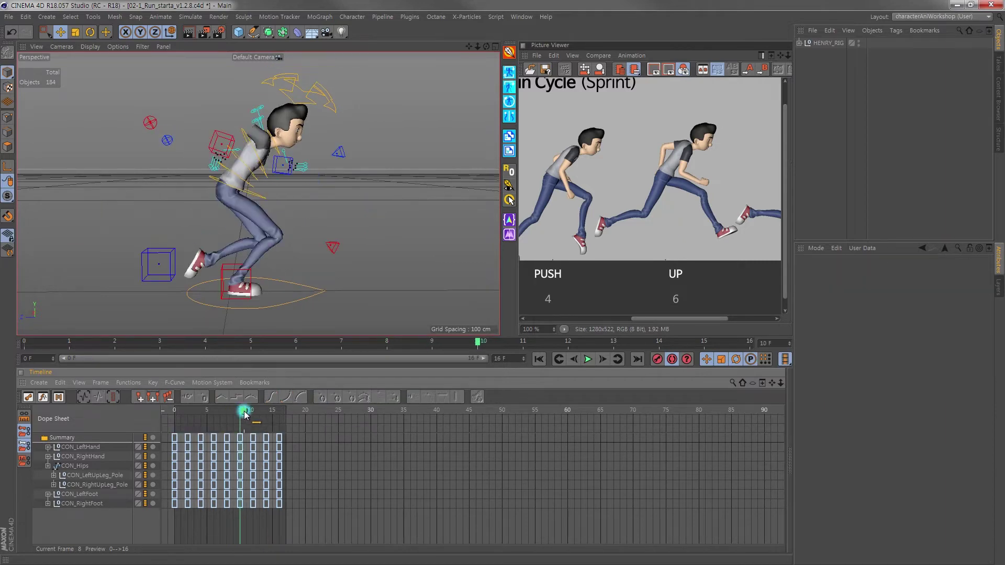
drag(238, 415, 244, 412)
click(293, 307)
alt+drag(293, 308, 236, 257)
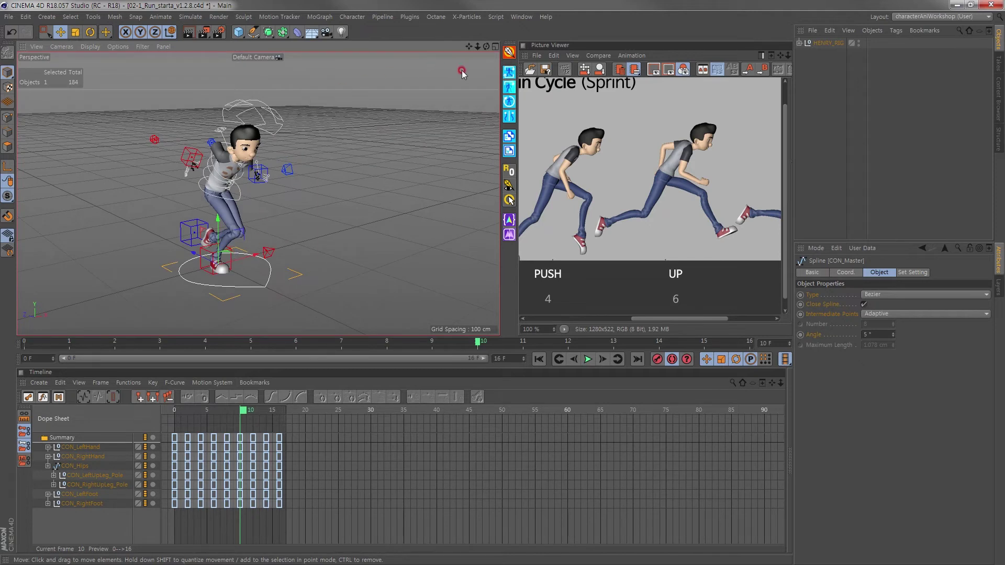
Flip the controllers to mirror Henry's pose at frames 10, 12 and 14
click(509, 72)
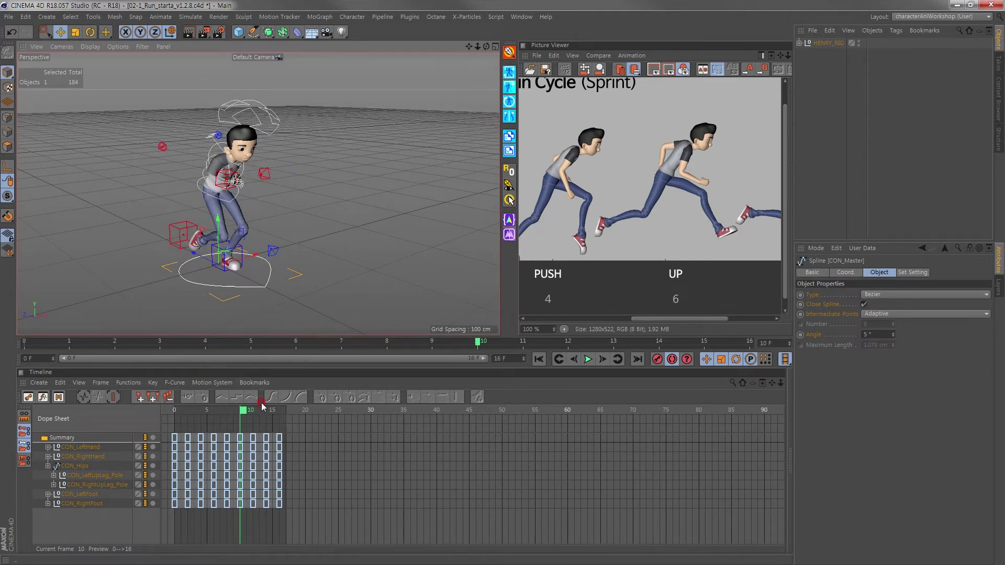
click(550, 345)
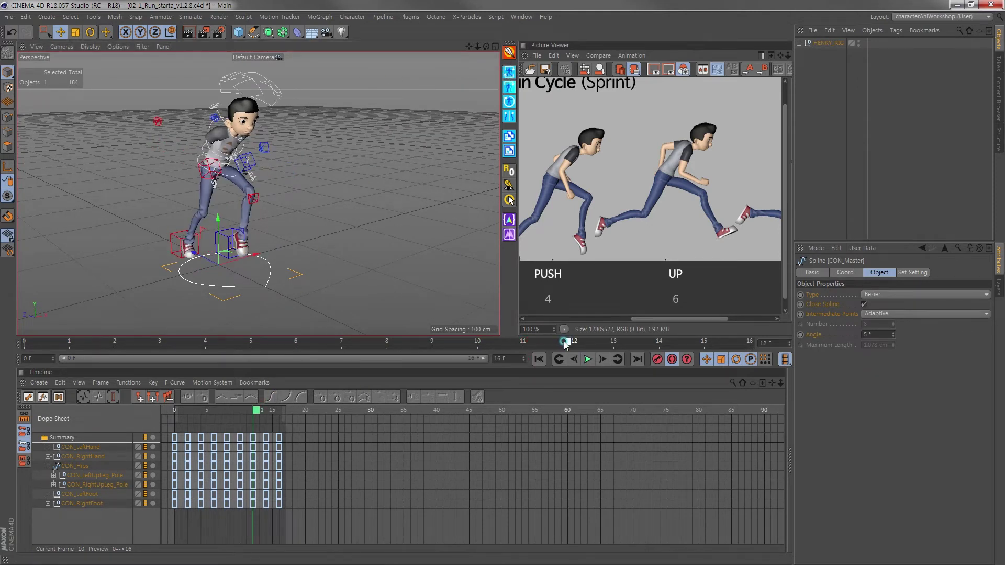
click(510, 74)
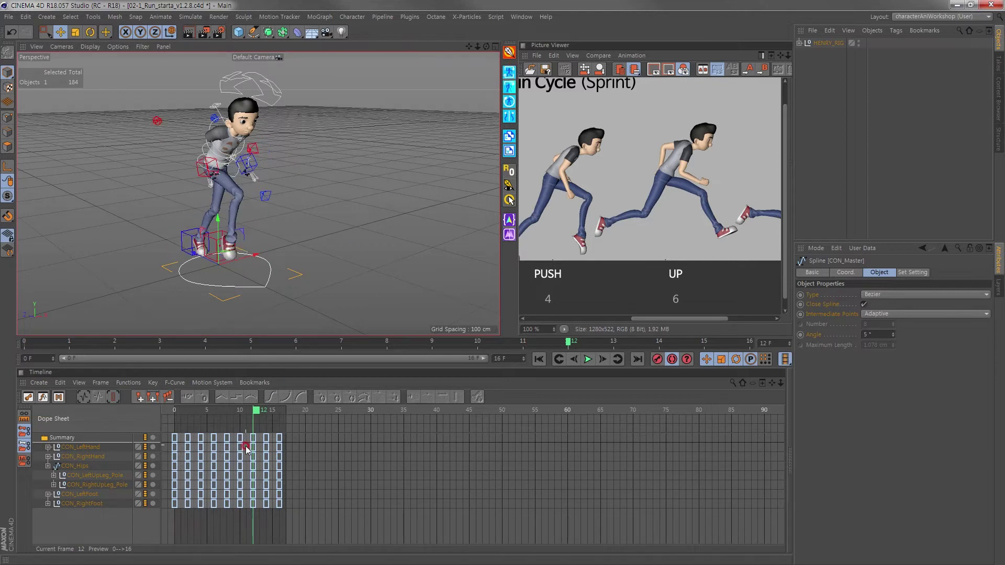
click(267, 414)
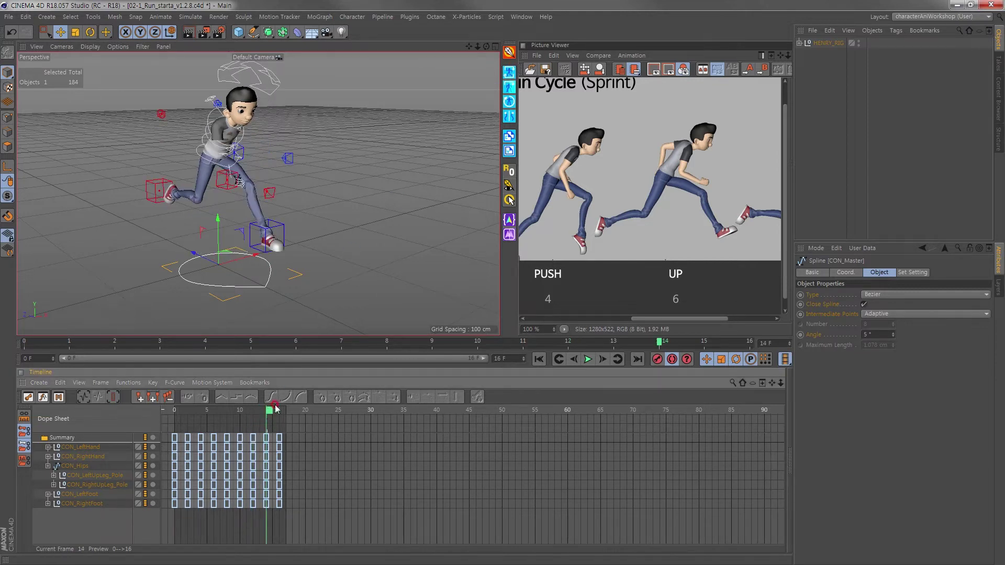
click(510, 74)
Play the cycle at 10 fps, stop back at frame 0, and select CON_Hips
click(366, 188)
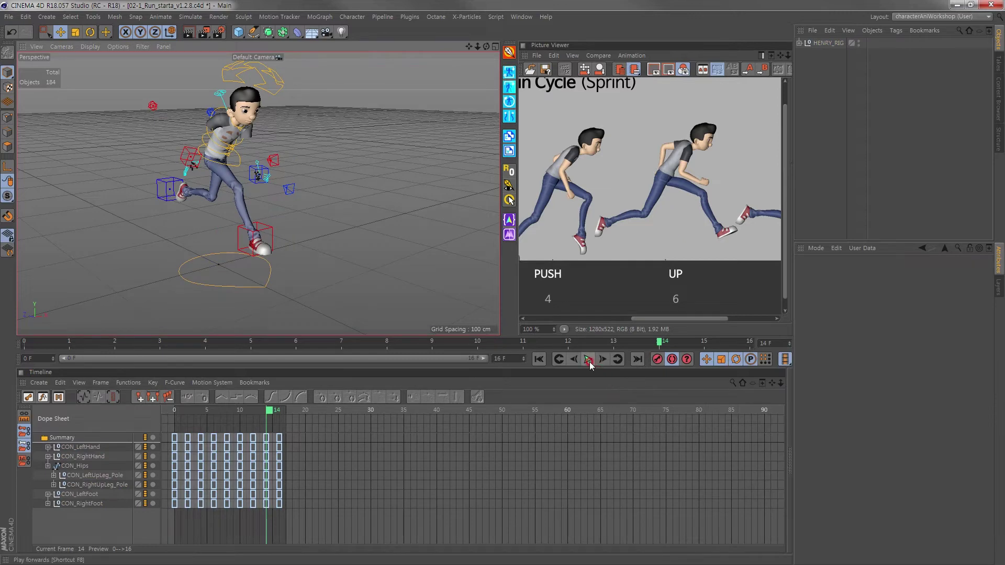
click(589, 359)
alt+drag(347, 285, 383, 242)
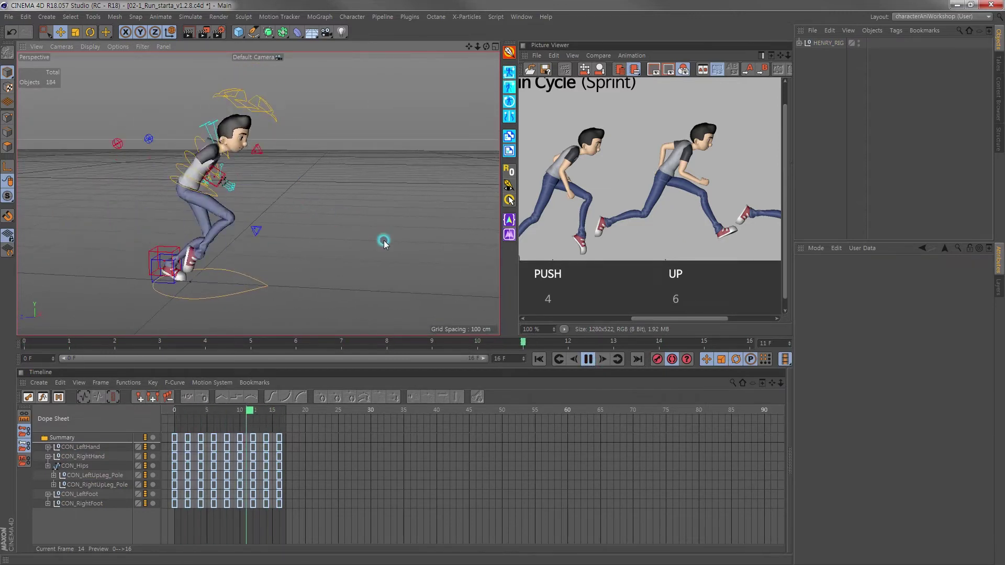
click(785, 359)
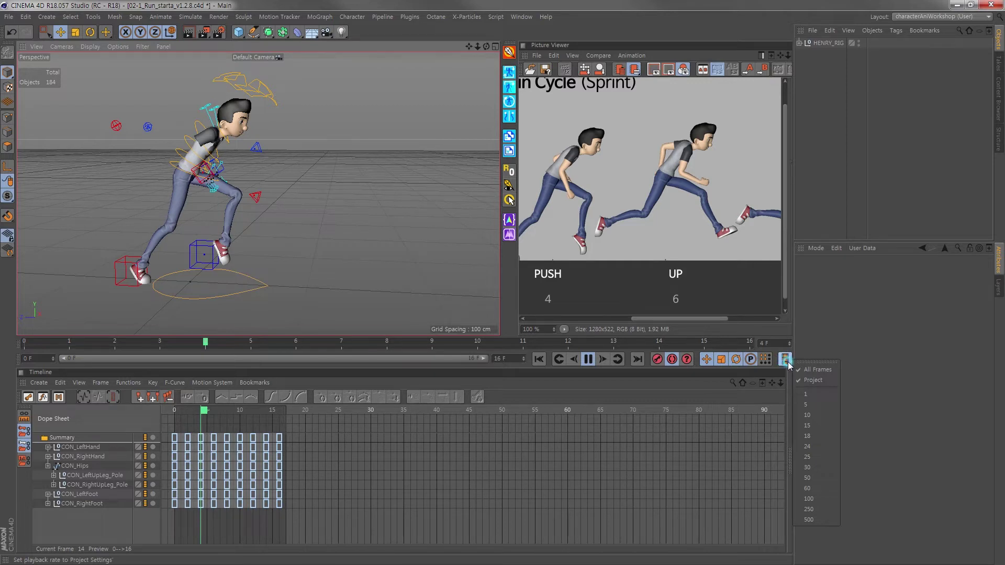
click(810, 415)
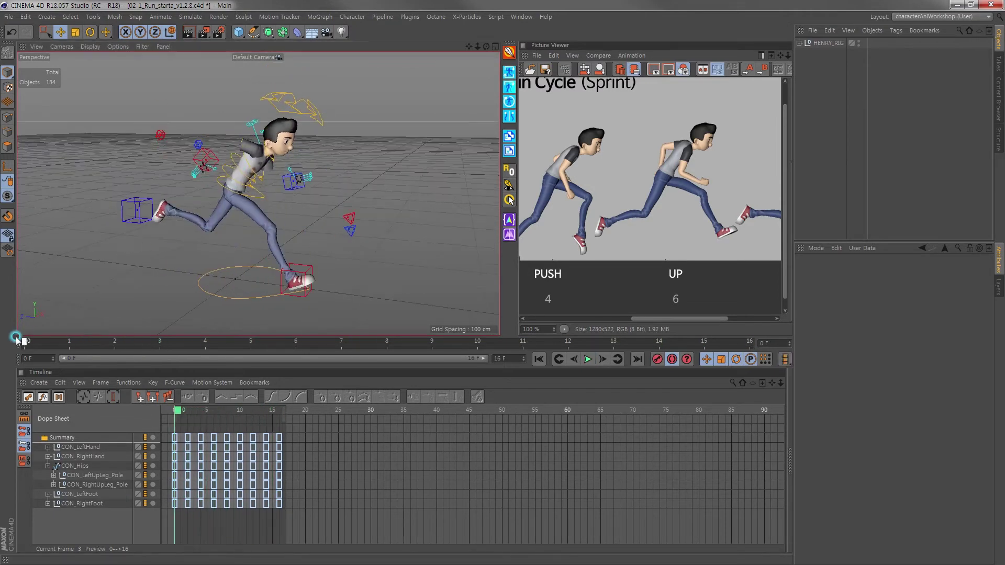
click(74, 347)
drag(74, 347, 25, 347)
click(263, 205)
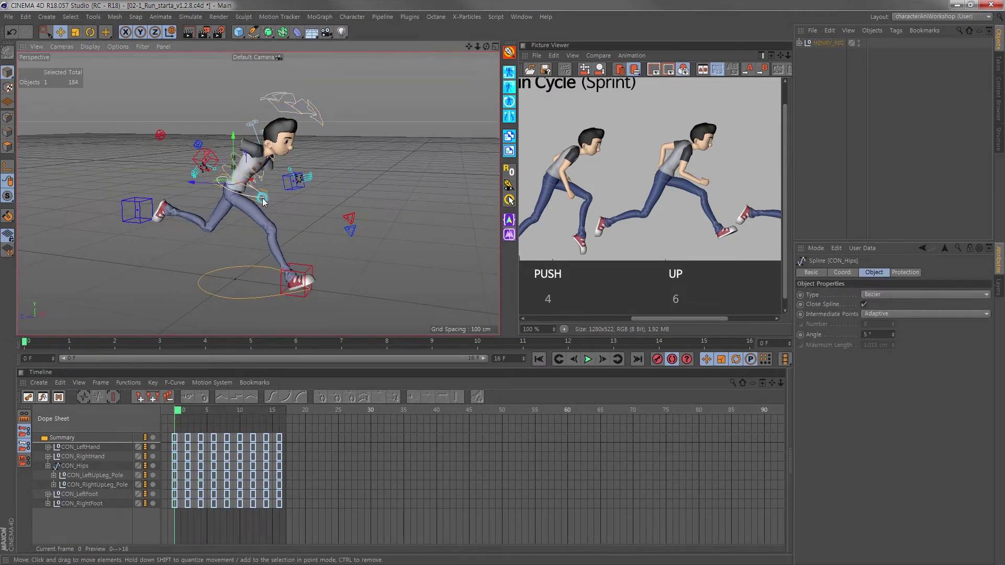
With Link Timeline on, isolate and frame CON_Hips' Position . Y F-curve
click(24, 461)
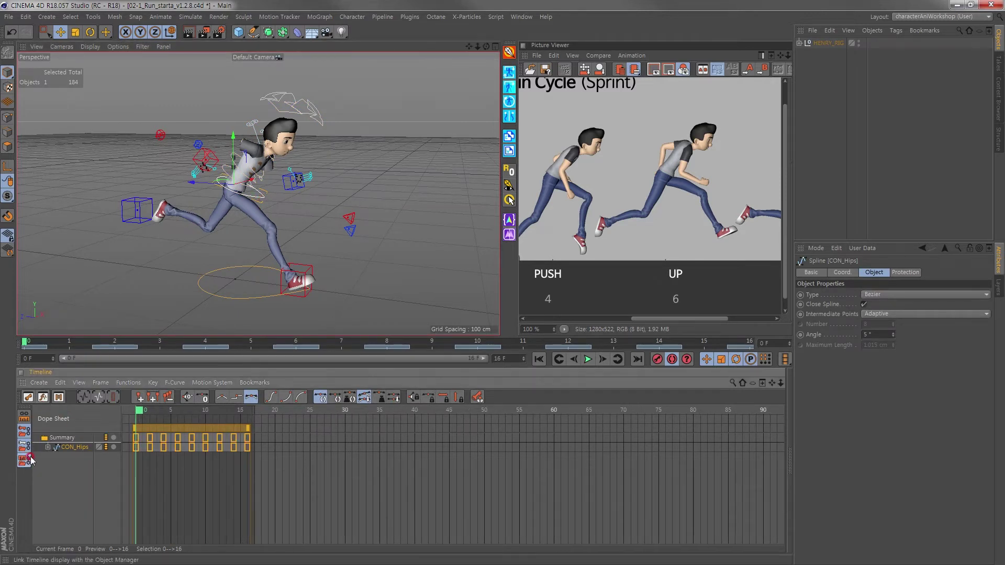
click(44, 398)
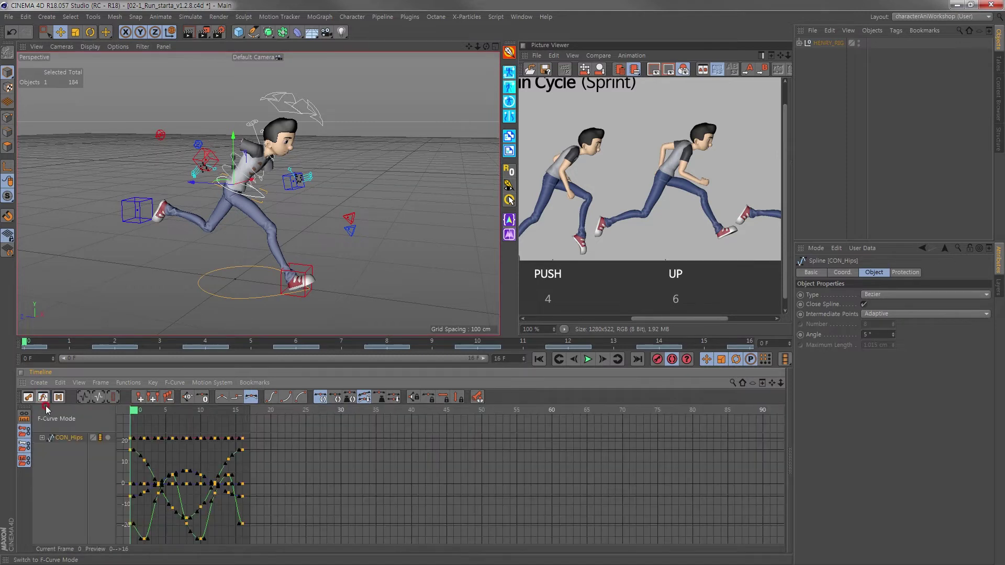
click(42, 438)
click(73, 461)
key(h)
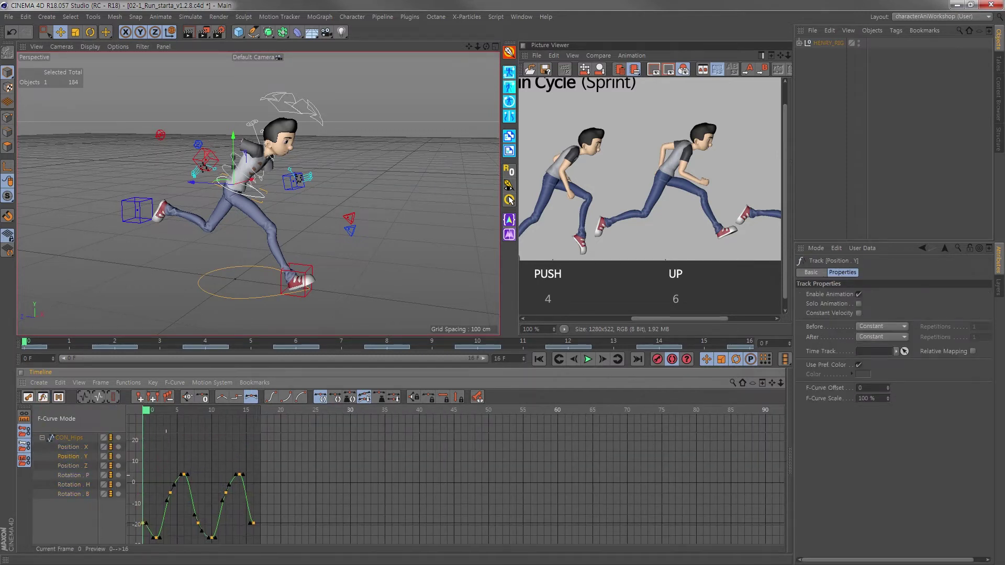
Zoom the graph, scrub the hips bounce, and select the Y curve's frame-0 key (-18.923 cm)
scroll(263, 430, up, 2)
scroll(264, 431, up, 2)
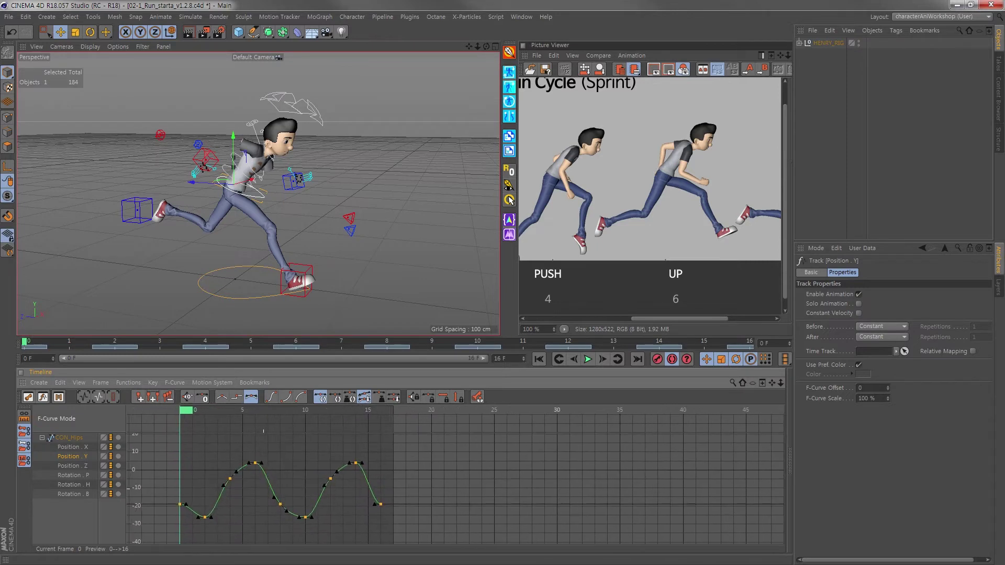
scroll(252, 493, up, 2)
scroll(253, 493, up, 2)
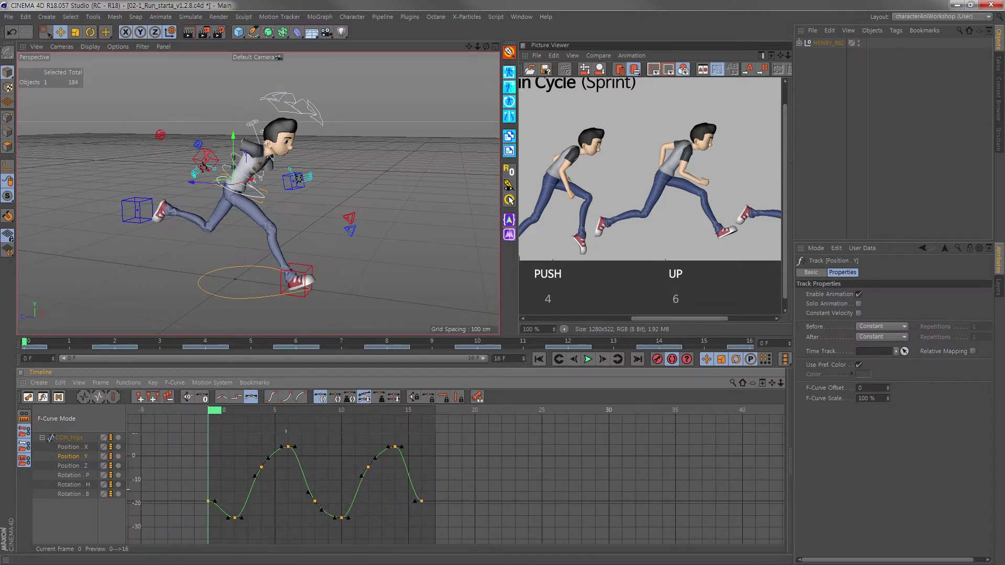
scroll(282, 470, up, 1)
click(281, 488)
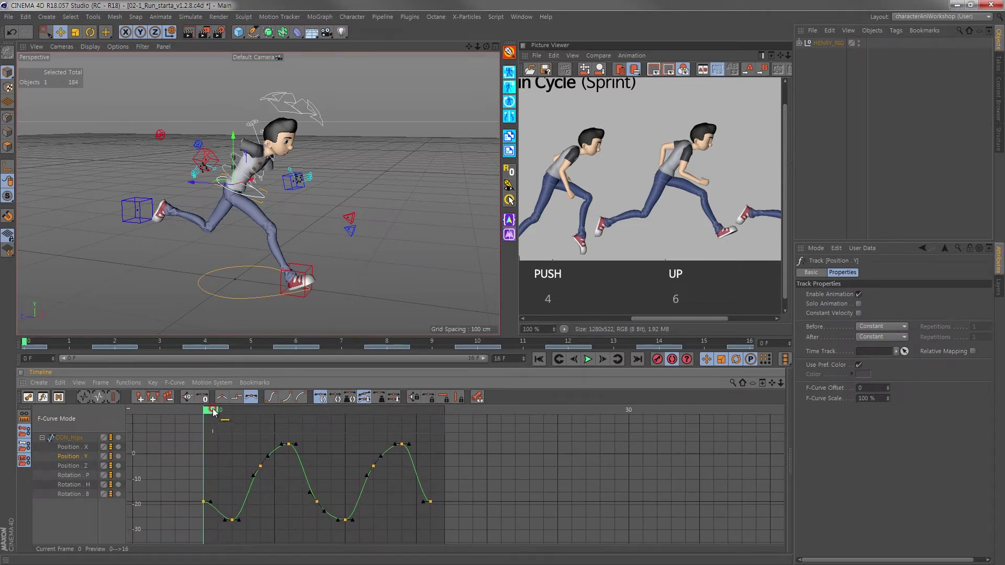
mouse_move(228, 412)
mouse_down()
mouse_move(449, 422)
mouse_move(196, 426)
mouse_up()
click(209, 506)
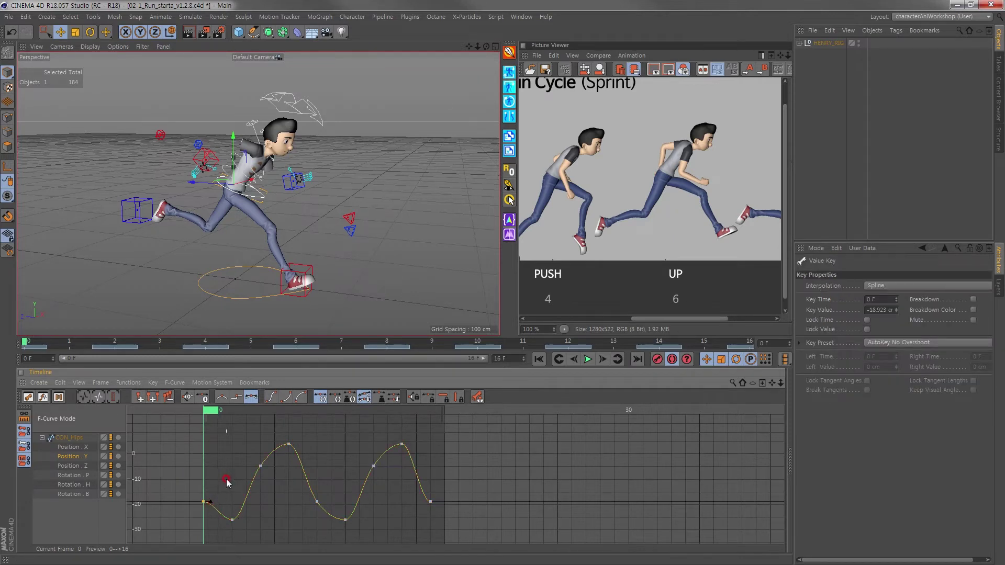
Set all six CON_Hips tracks to repeat before the first key and after the last
click(69, 447)
click(73, 442)
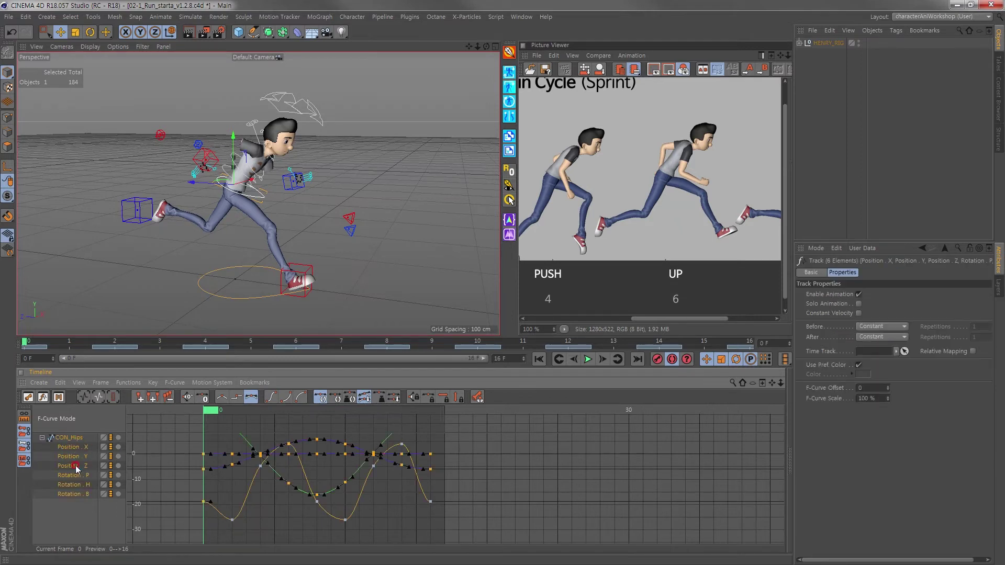
click(883, 326)
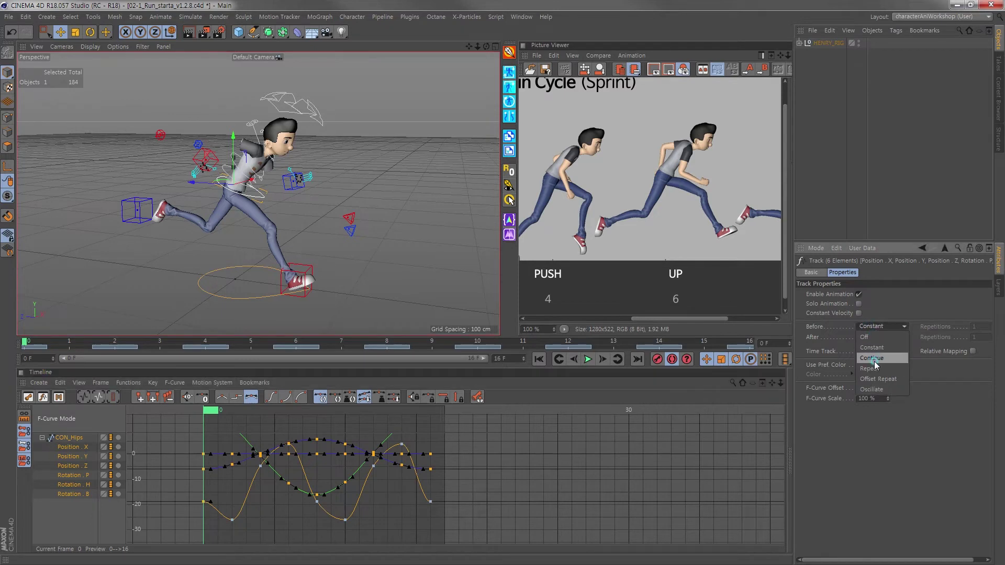
click(876, 366)
click(868, 337)
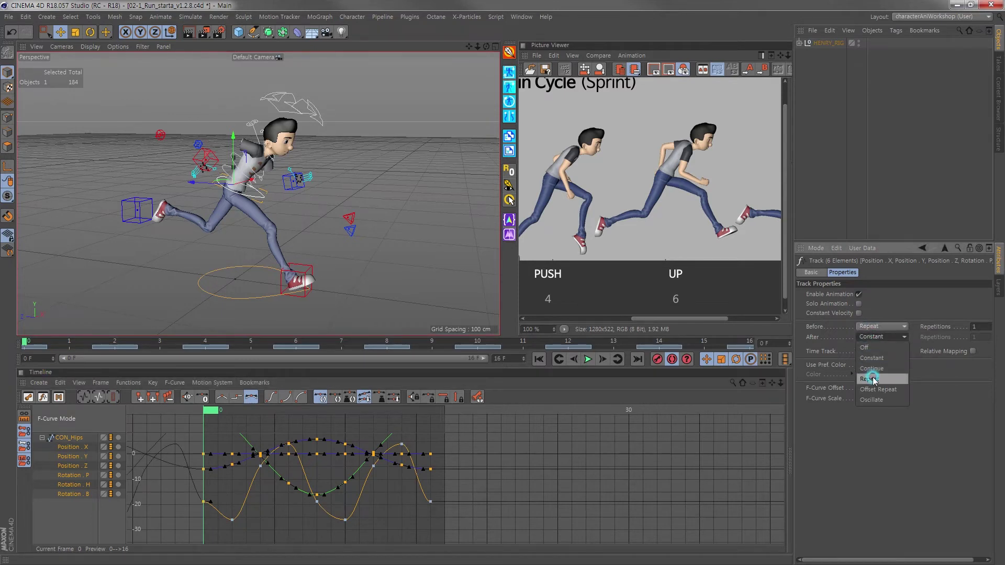
click(862, 378)
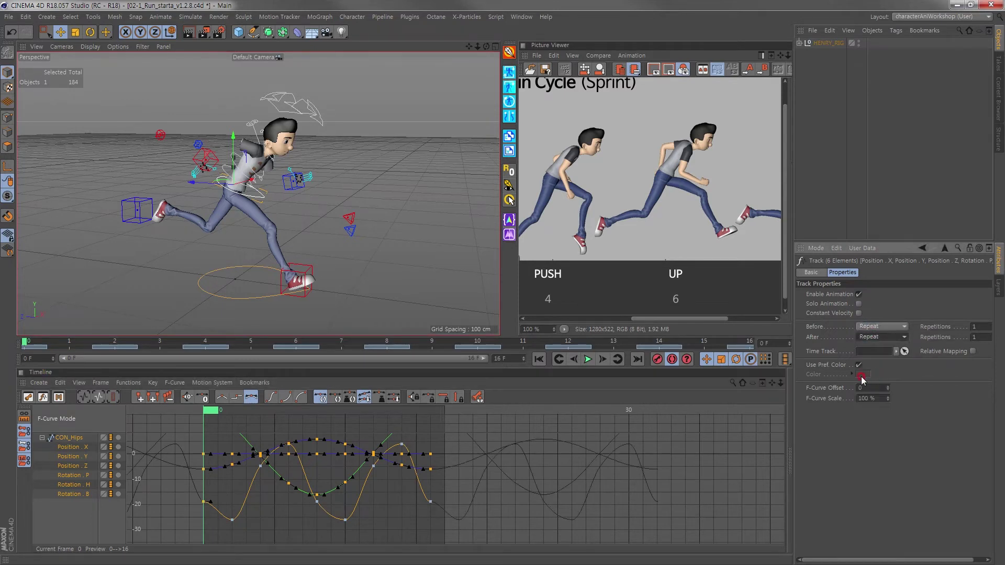
Select the Position Y keys at frames 0 and 16, deepen the dip, and play with F8
click(73, 458)
click(207, 494)
alt+middle_drag(222, 494, 248, 494)
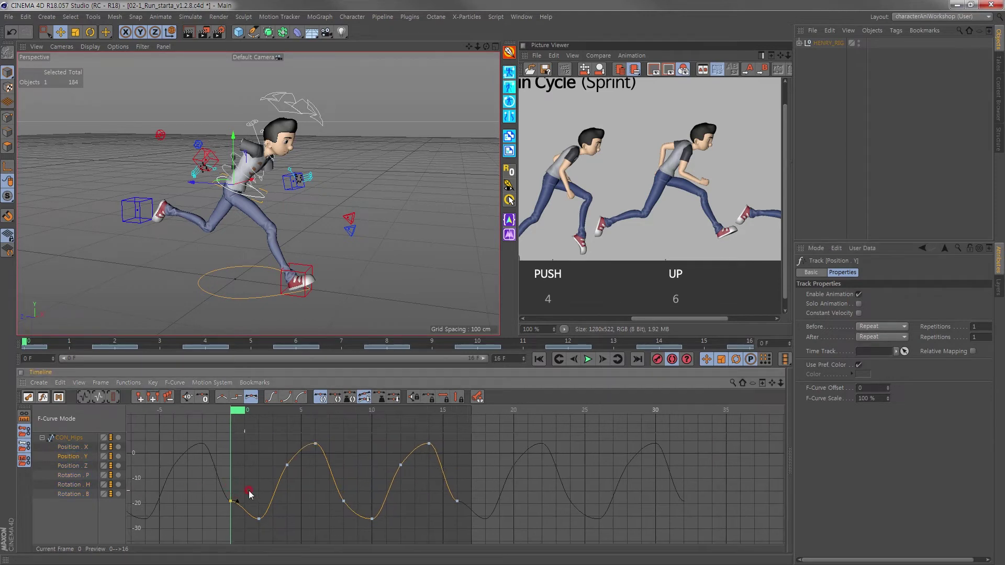
drag(258, 487, 204, 508)
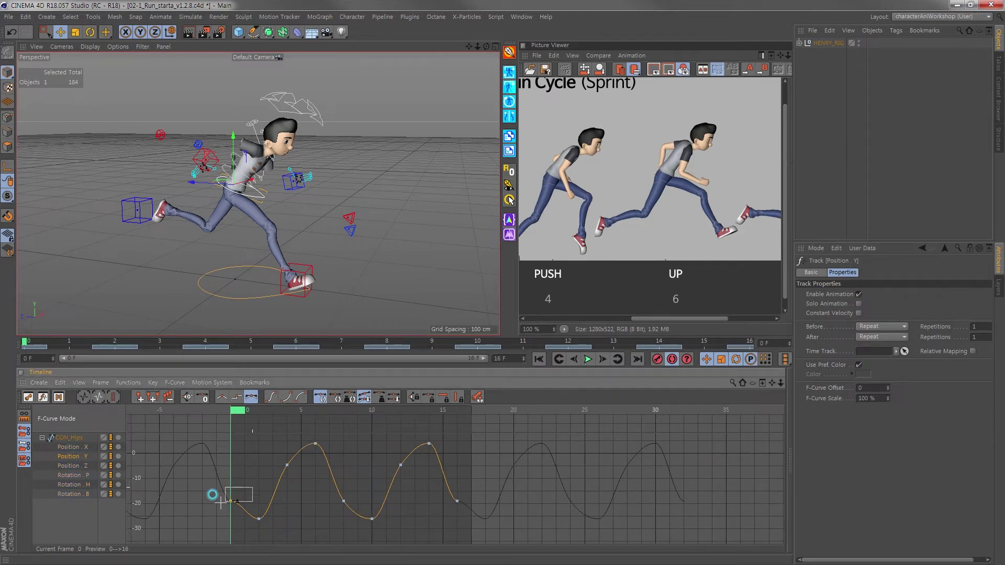
shift+click(481, 516)
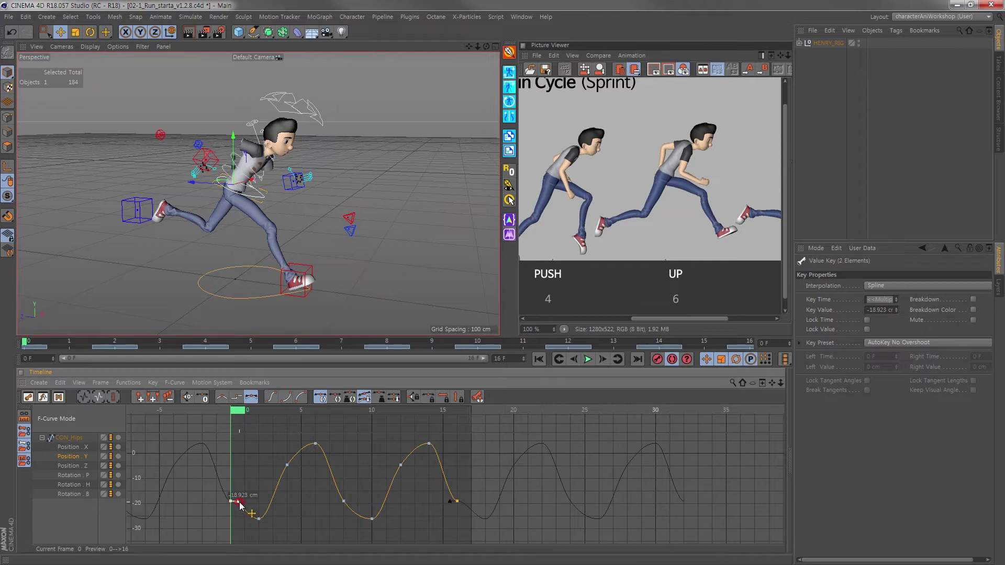
mouse_move(240, 505)
mouse_down()
mouse_move(241, 516)
mouse_move(231, 502)
mouse_up()
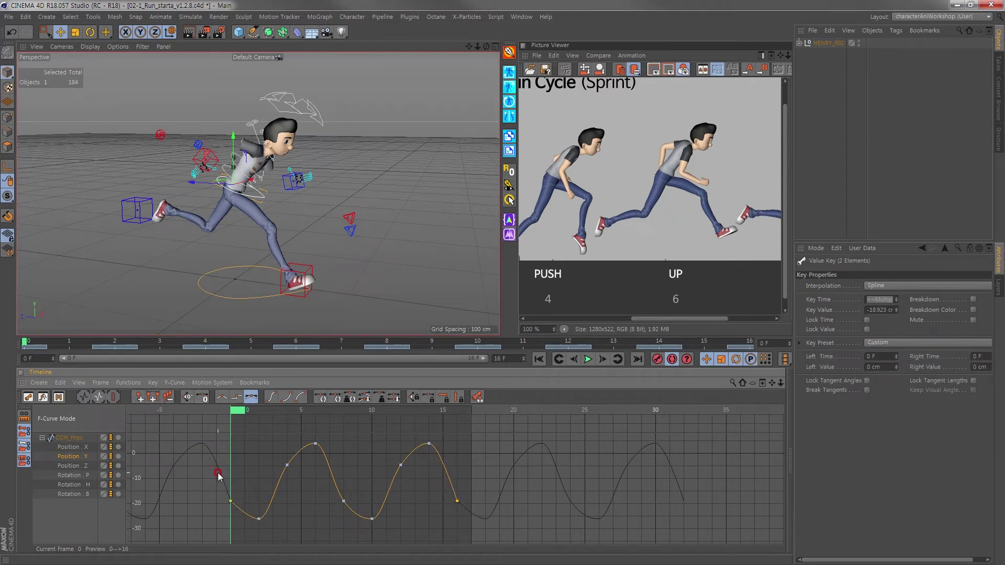
key(F8)
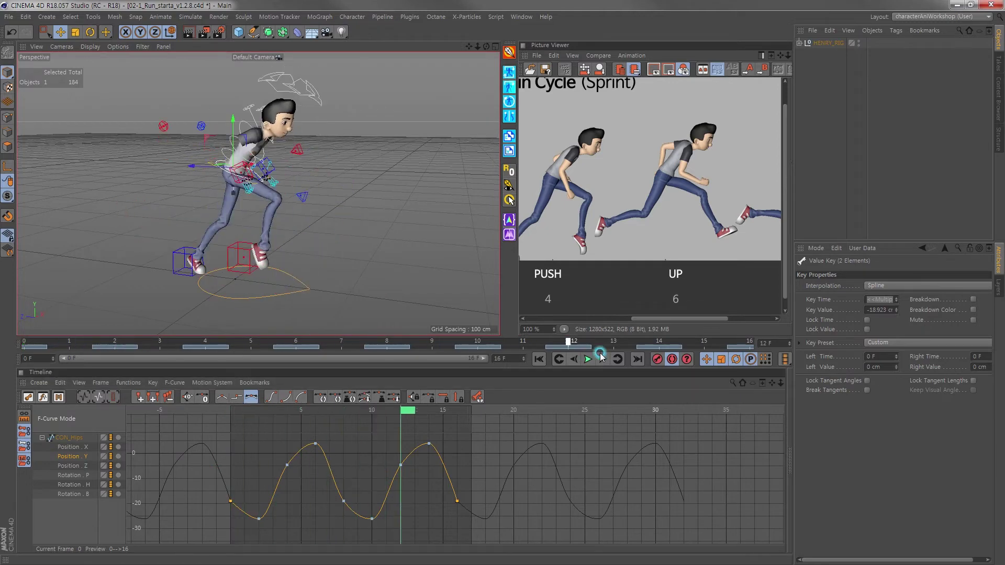
Select CON_RightFoot and key its Toe-Heel to 0 at frame 1
key(F8)
click(306, 270)
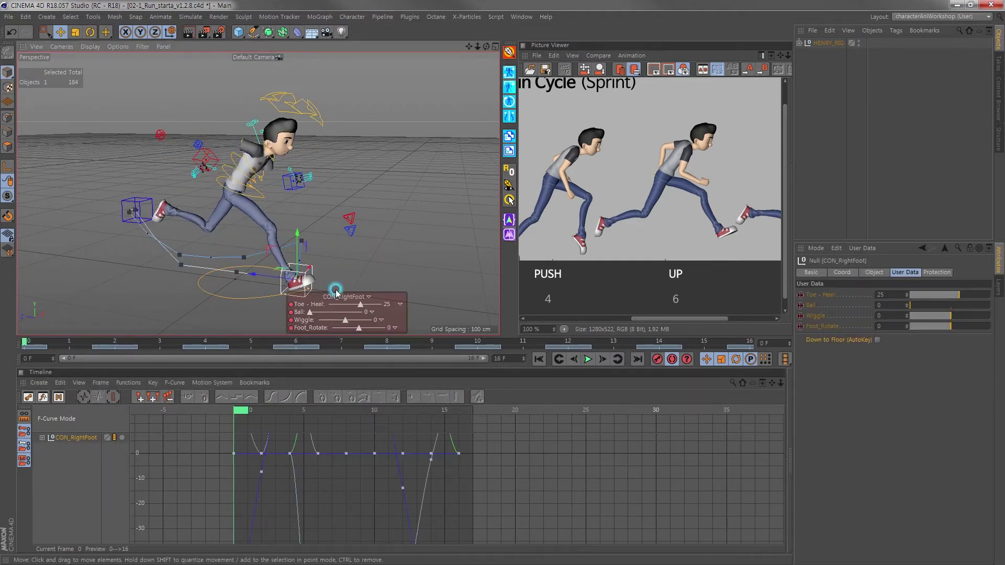
alt+drag(320, 267, 174, 321)
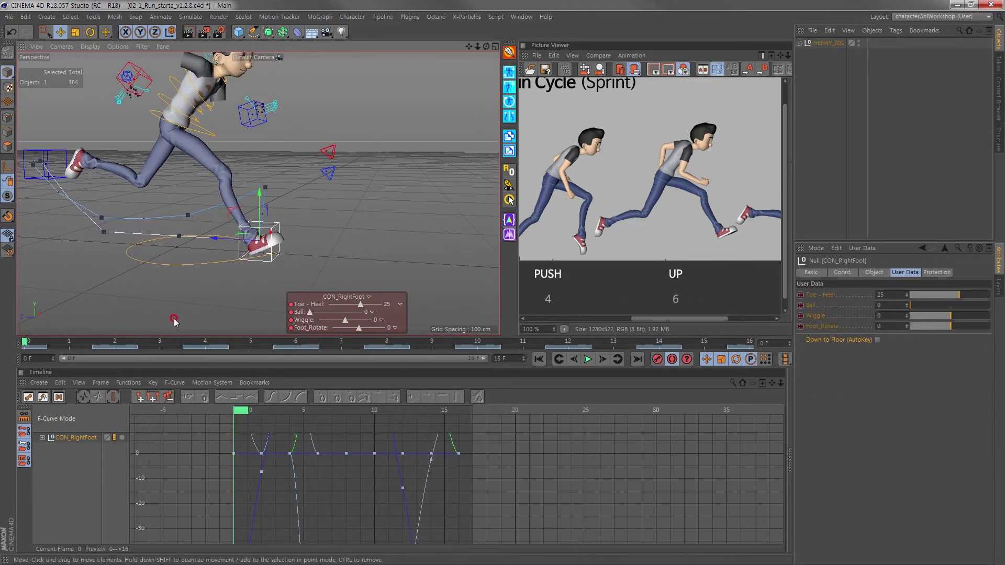
alt+drag(242, 254, 285, 265)
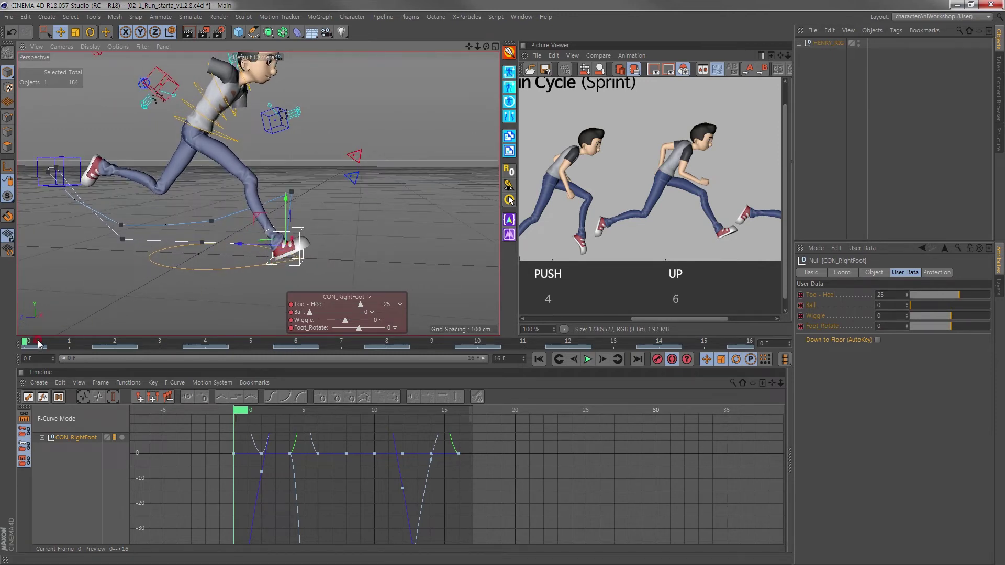
drag(39, 343, 68, 342)
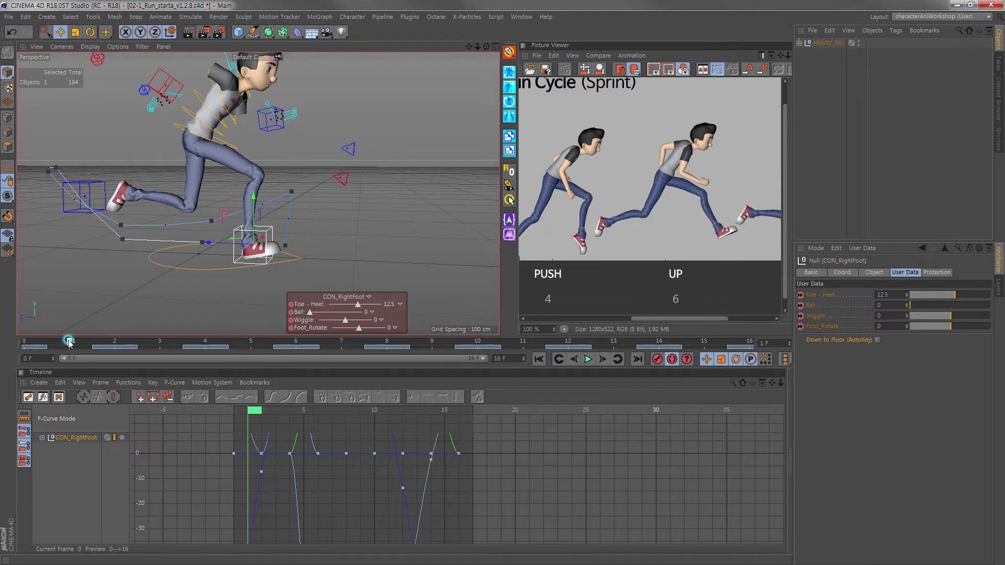
double_click(388, 304)
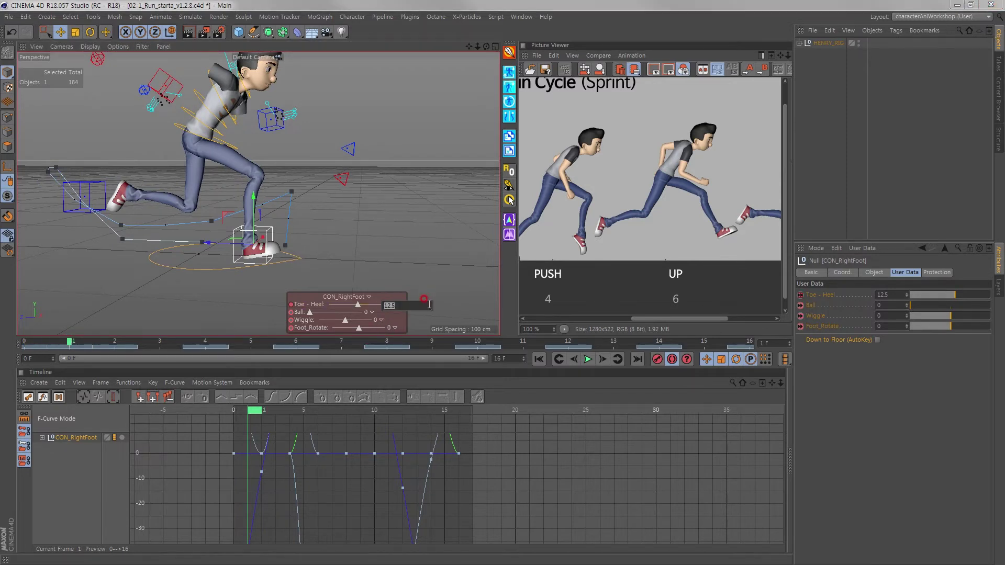
text(0)
key(Return)
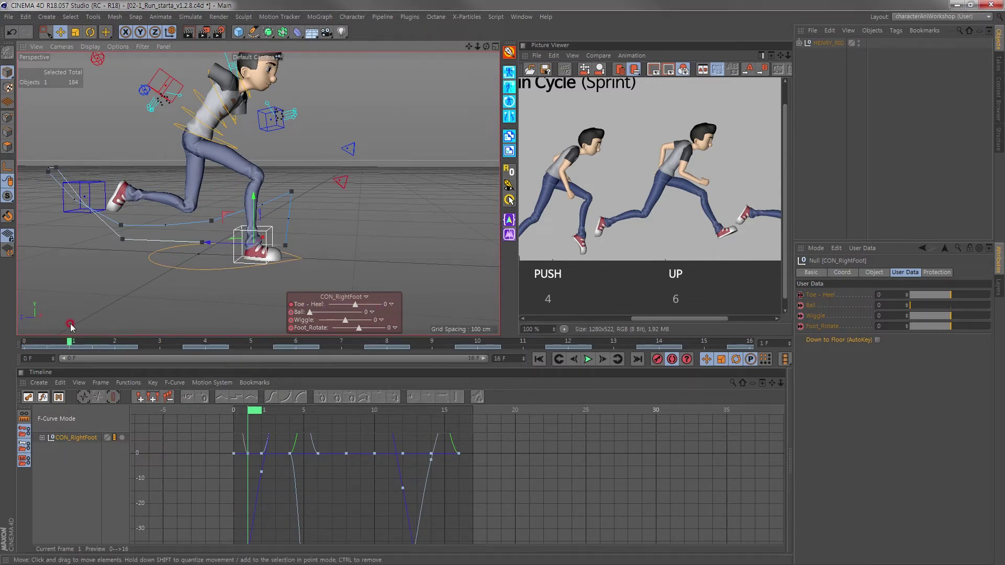
Raise the right foot's Wiggle at frames 10 and 12, then play and stop to check
drag(69, 342, 372, 338)
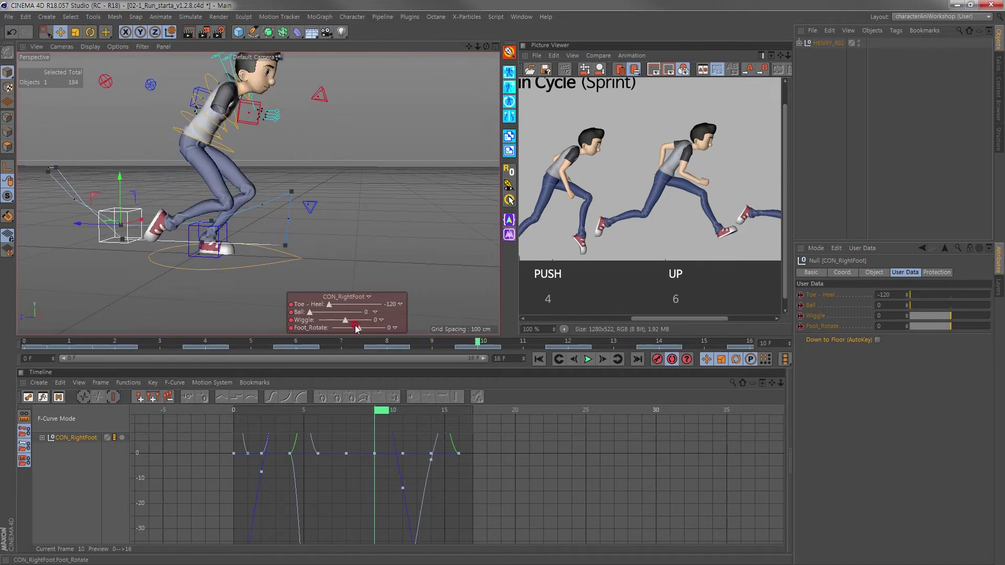
drag(345, 322, 355, 323)
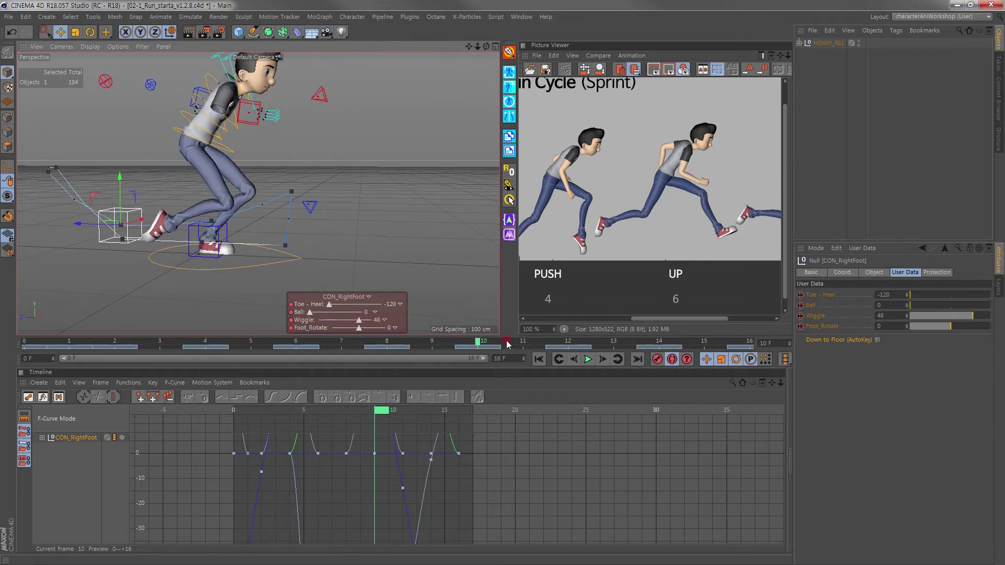
drag(507, 344, 556, 342)
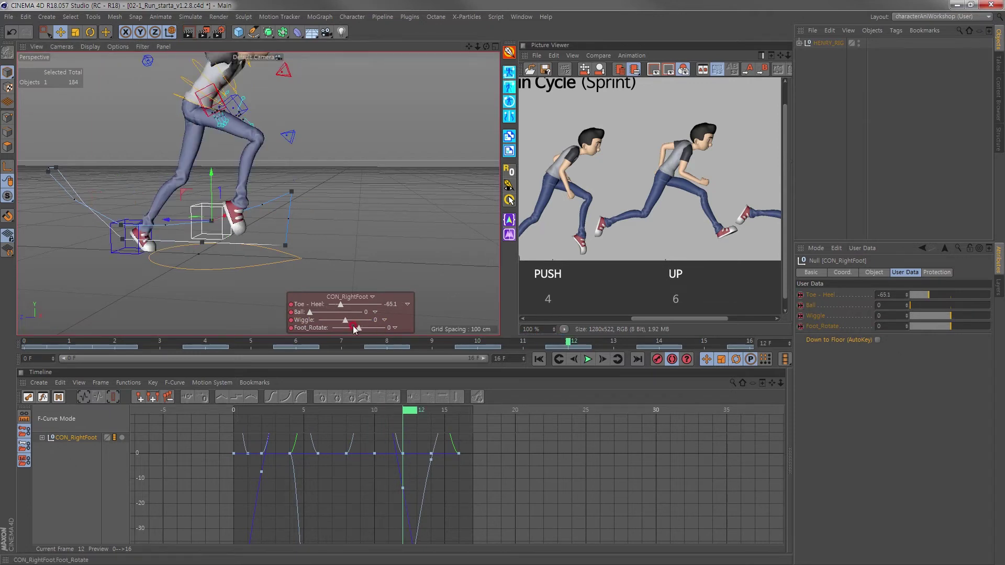
drag(345, 320, 350, 322)
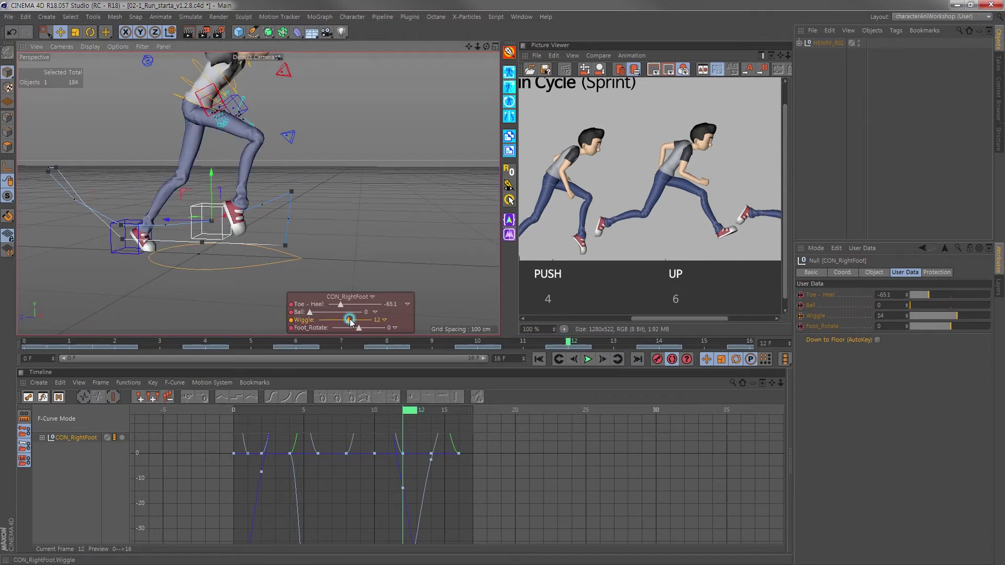
click(590, 363)
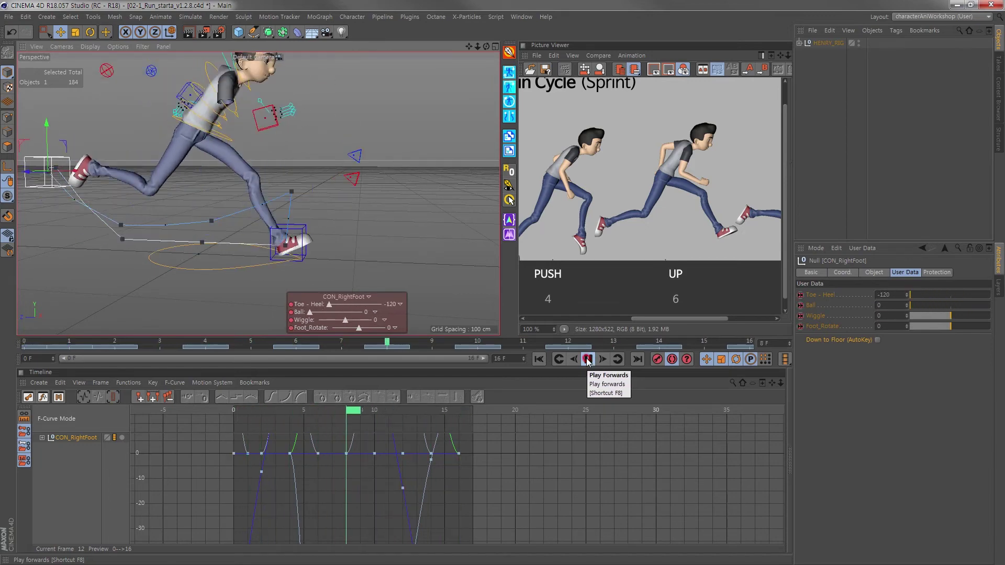
click(588, 360)
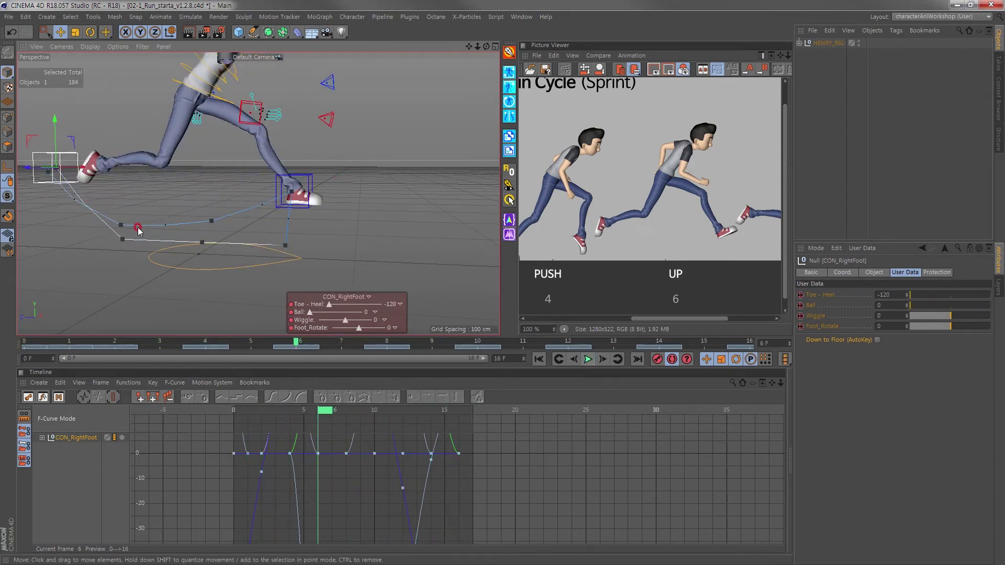
mouse_move(138, 229)
alt+mouse_down()
mouse_move(110, 236)
mouse_move(218, 222)
alt+mouse_up()
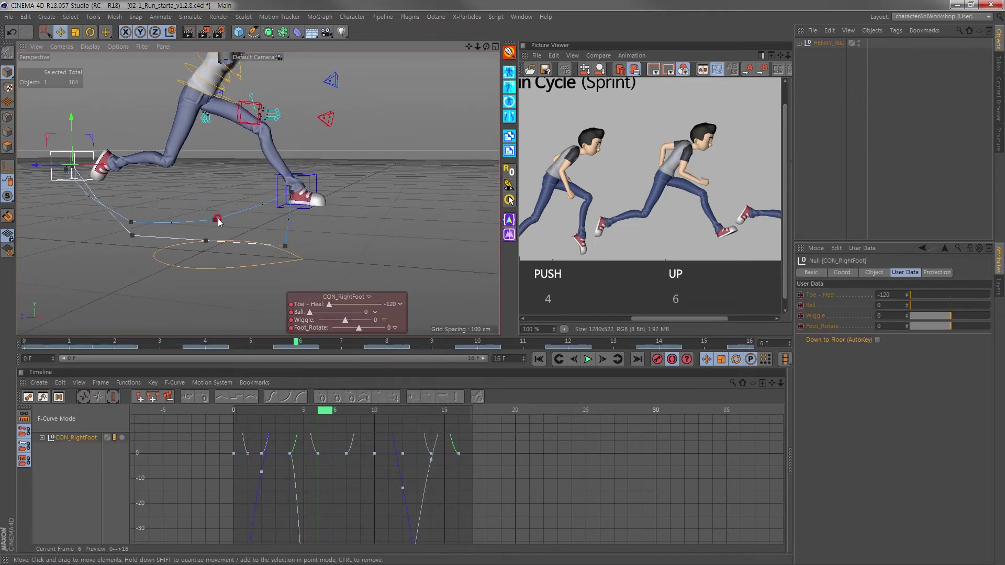
Mirror the right foot's track onto CON_LeftFoot with an 8-frame offset, then select the left foot
click(506, 120)
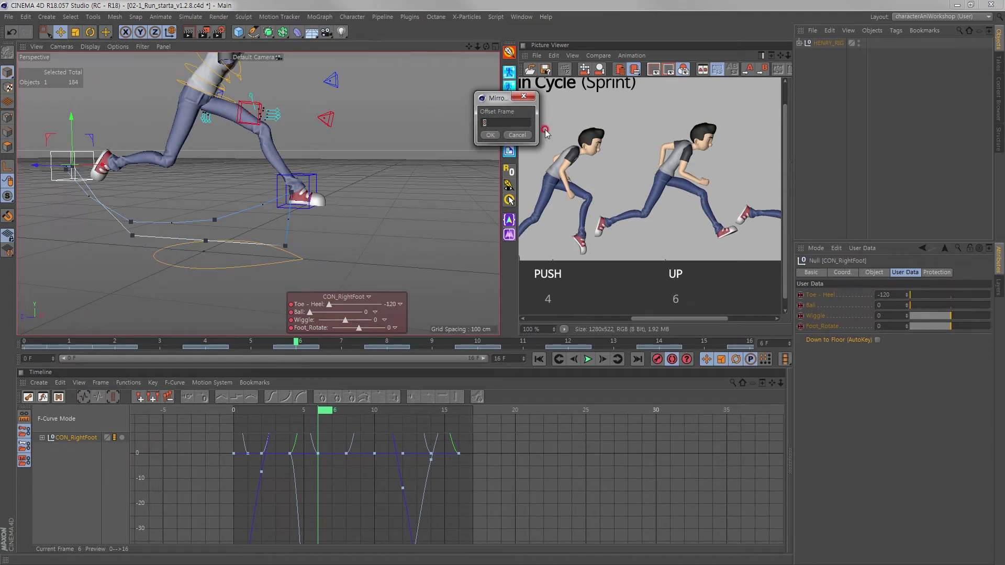
click(488, 136)
mouse_move(241, 341)
mouse_down()
mouse_move(204, 339)
mouse_move(343, 341)
mouse_up()
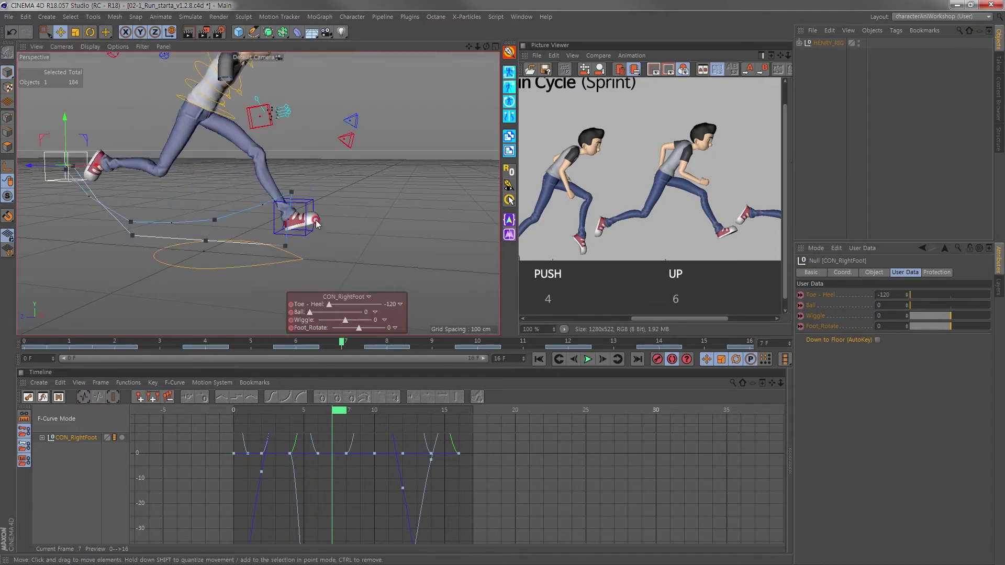
click(304, 219)
Preview the mirrored left-foot curves in playback, nudge the knee controller up, and select CON_Hips
click(28, 397)
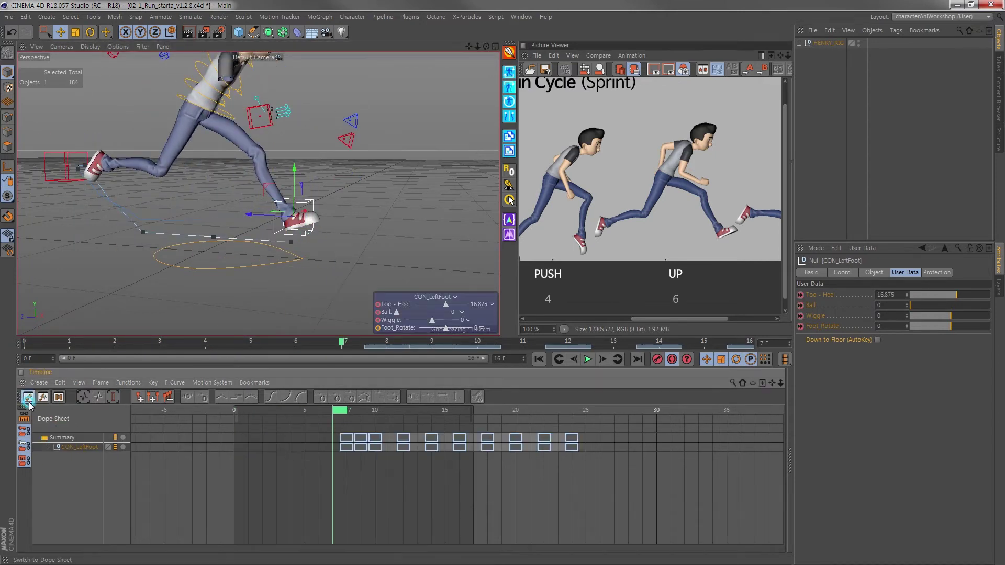
click(43, 397)
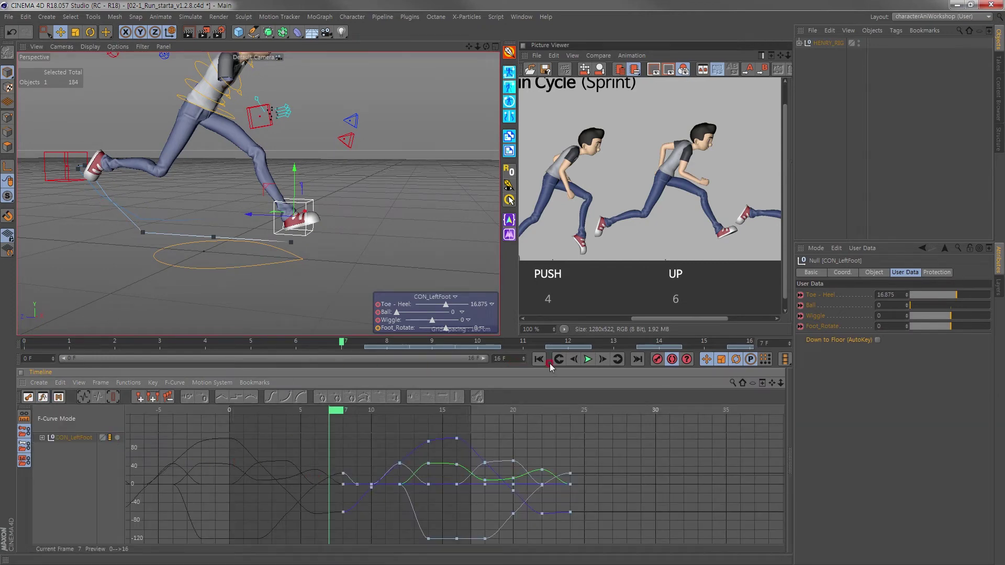
click(588, 359)
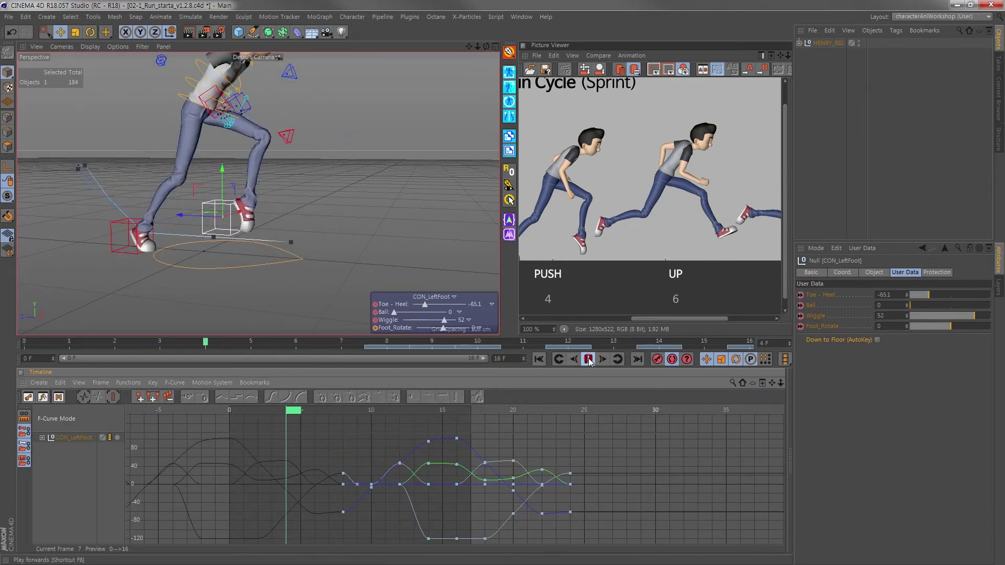
click(588, 359)
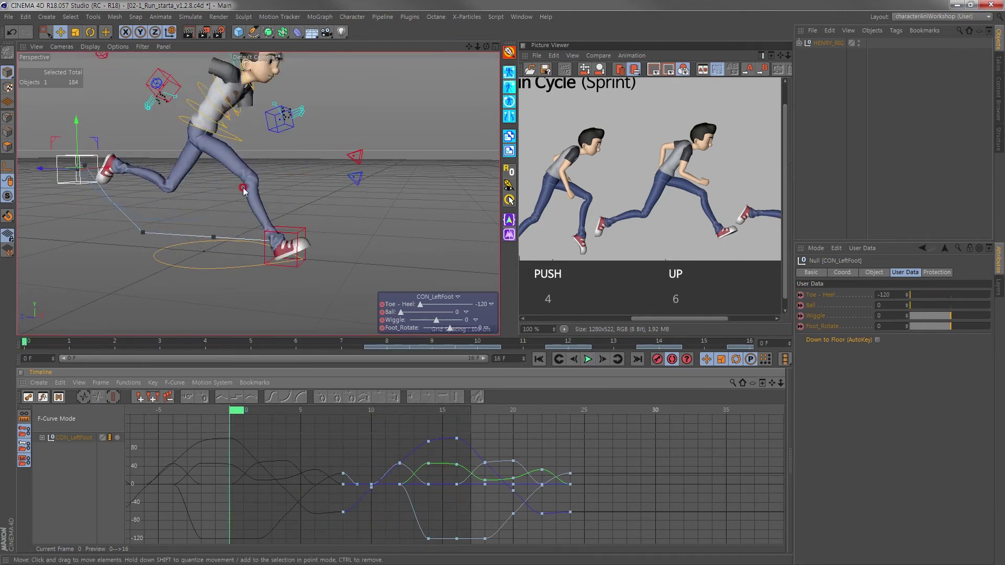
drag(249, 219, 248, 177)
click(251, 171)
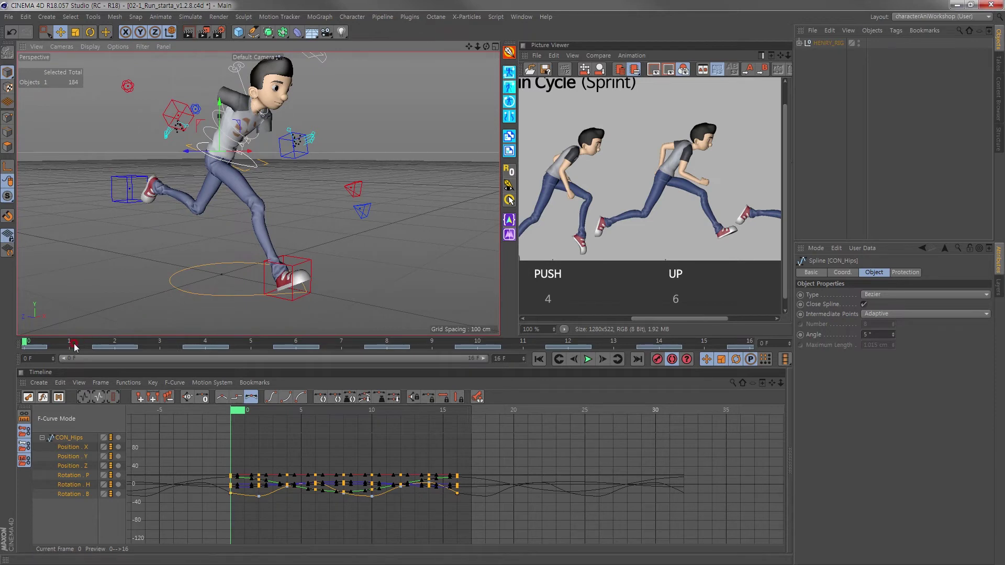
In a maximized front view, shift CON_Hips sideways on X at frames 2 and 10
drag(74, 346, 109, 344)
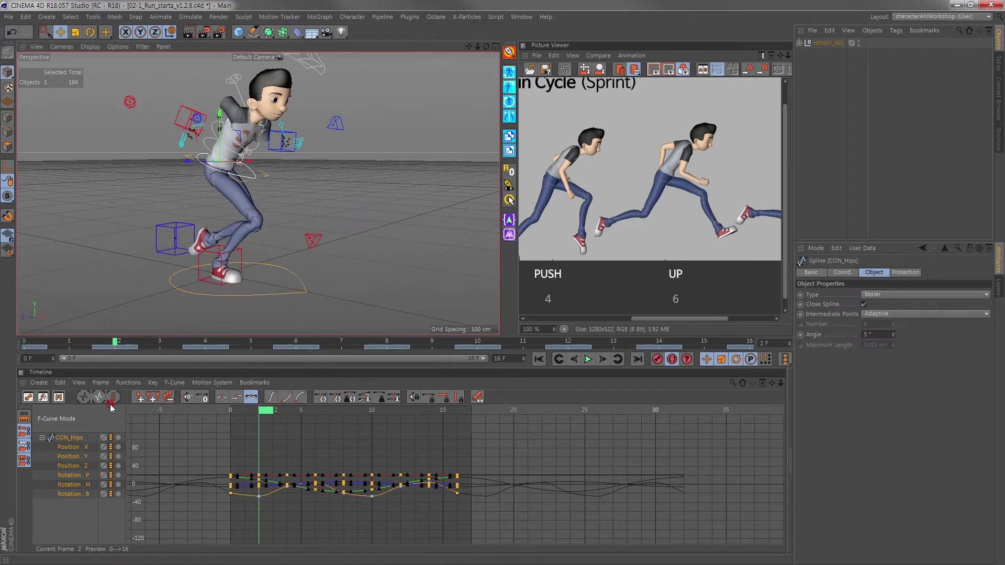
alt+drag(293, 245, 350, 260)
middle_click(350, 260)
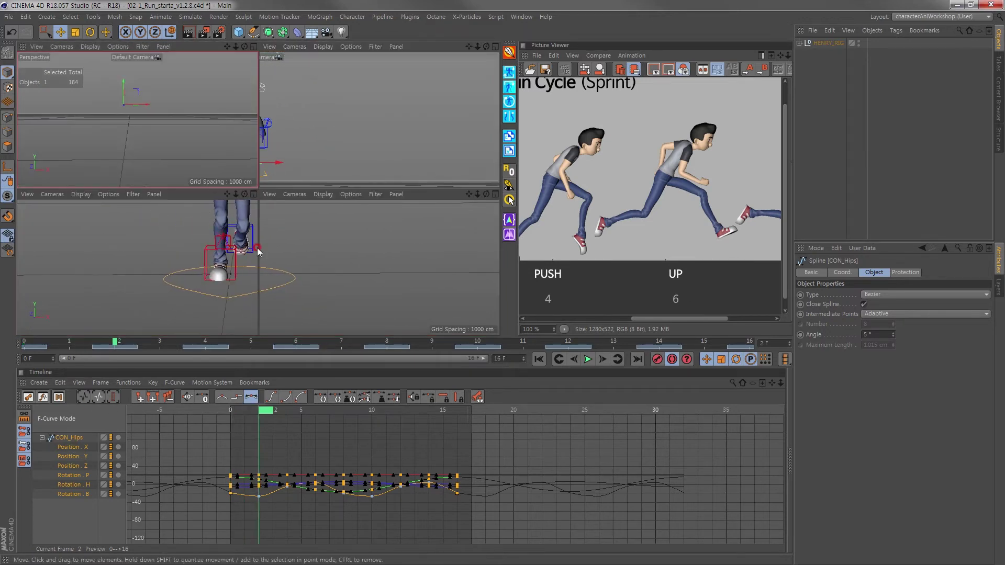
middle_click(350, 260)
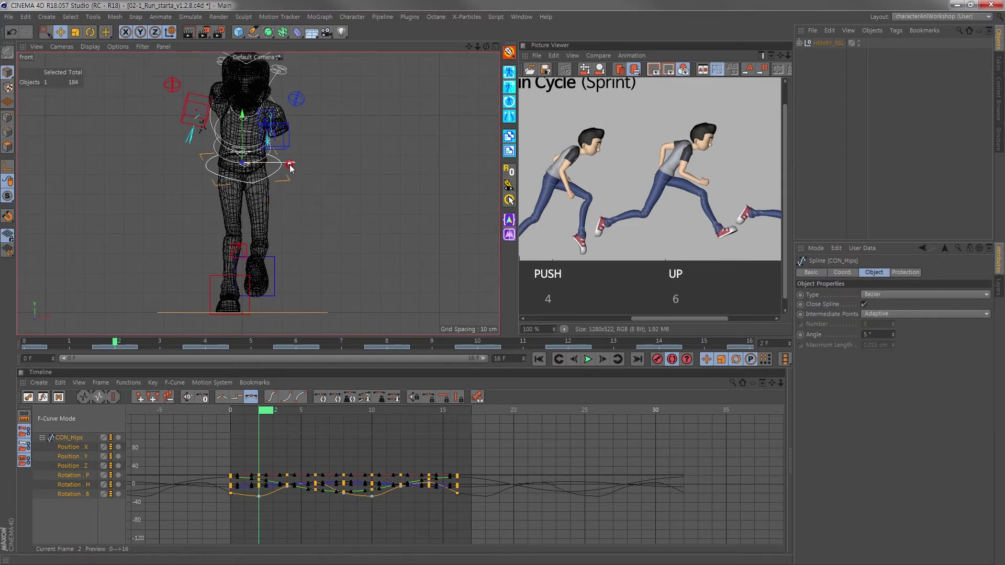
drag(291, 166, 282, 169)
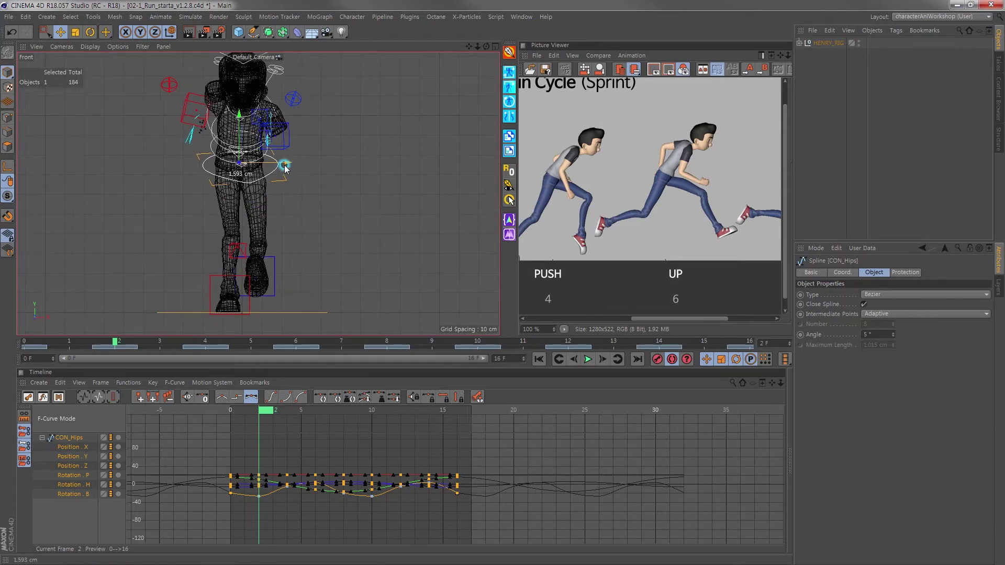
click(480, 343)
drag(288, 166, 296, 166)
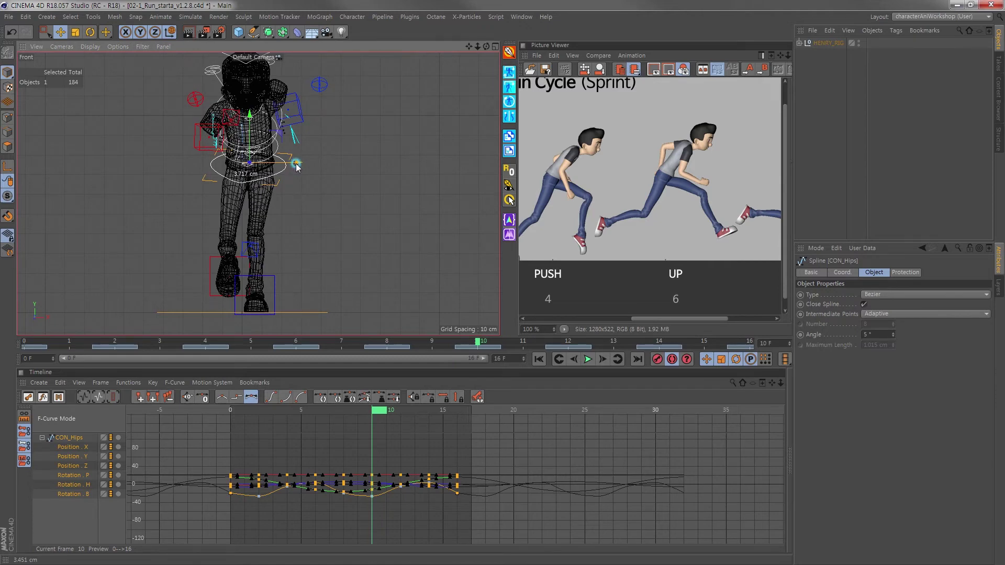
drag(148, 341, 24, 340)
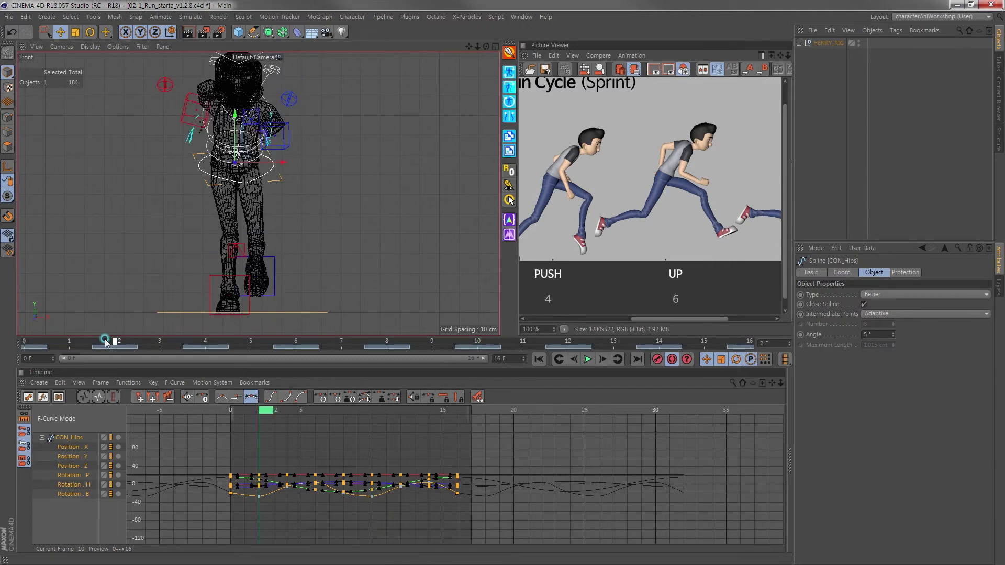
Give the hips' Position X keys at frames 0 and 16 zero-length tangents and lower them
click(587, 360)
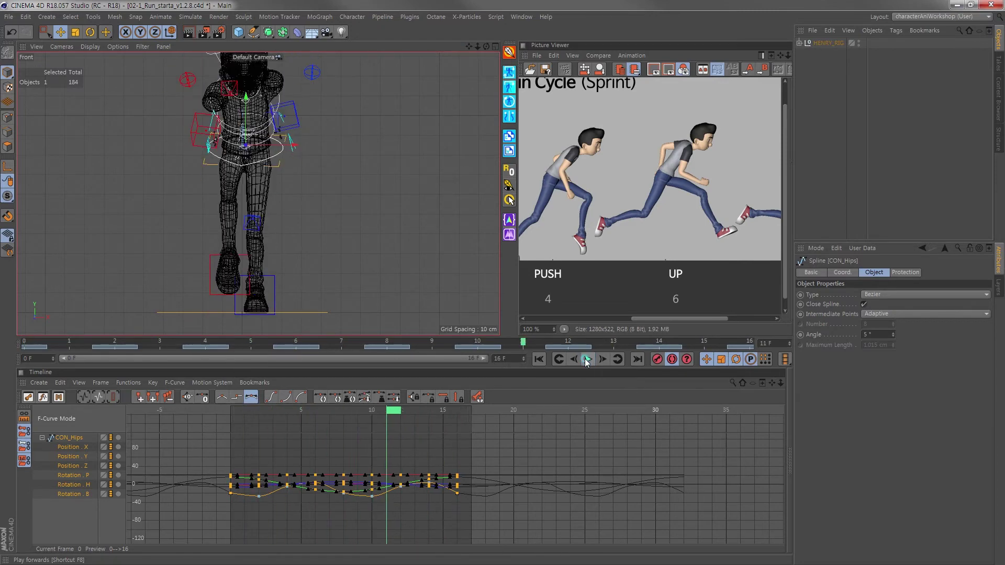
click(70, 448)
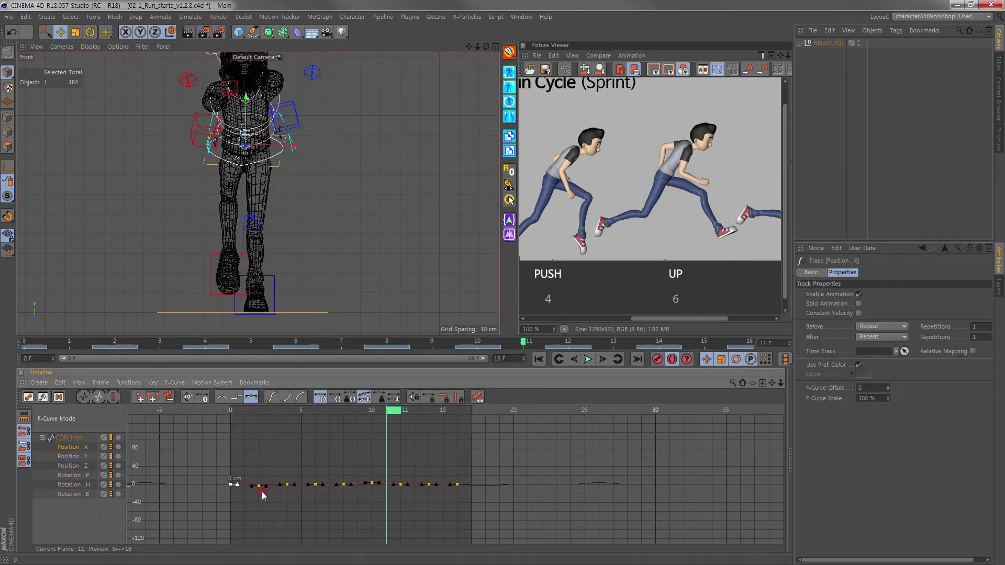
key(h)
scroll(335, 487, down, 3)
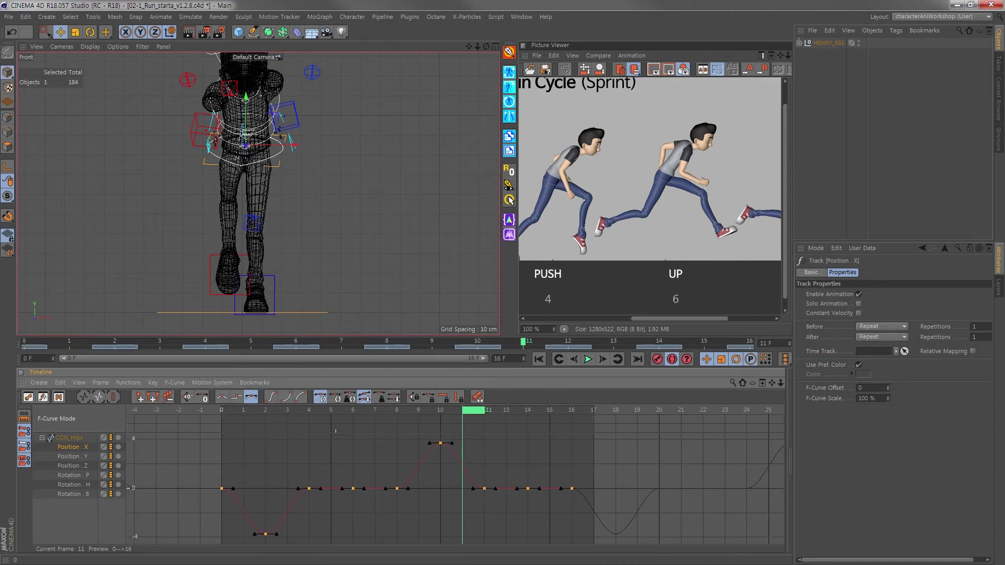
drag(538, 494, 524, 496)
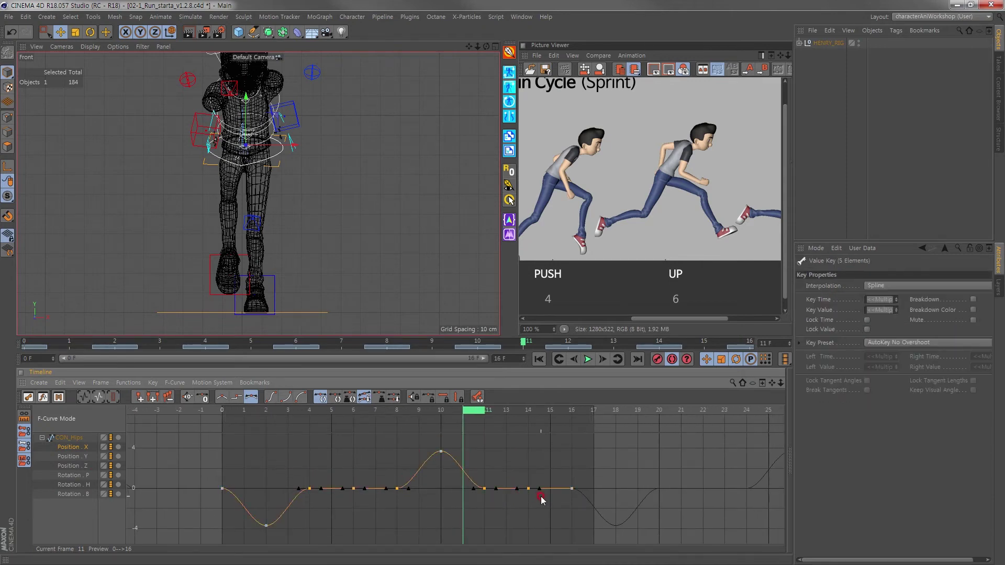
click(522, 496)
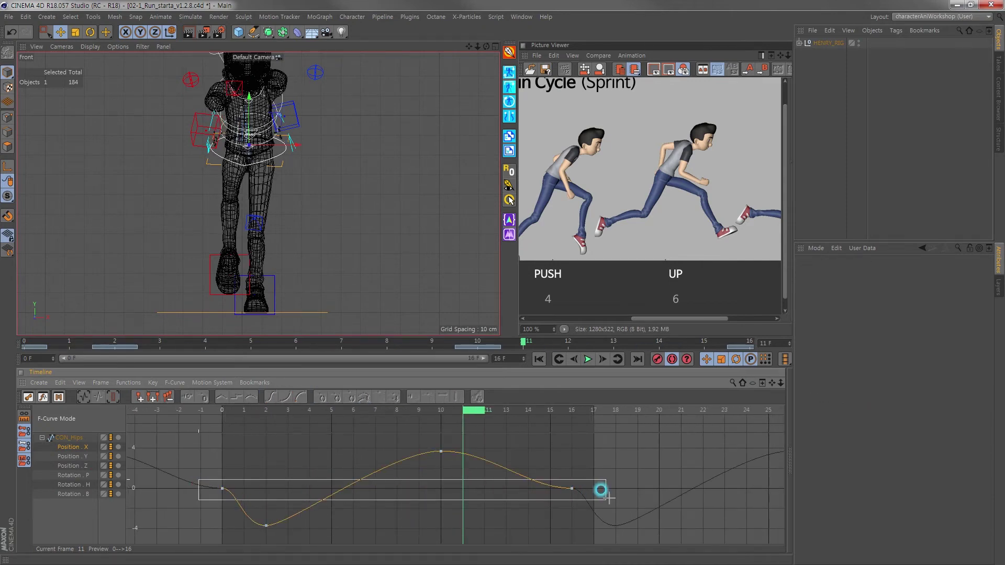
drag(267, 495, 610, 500)
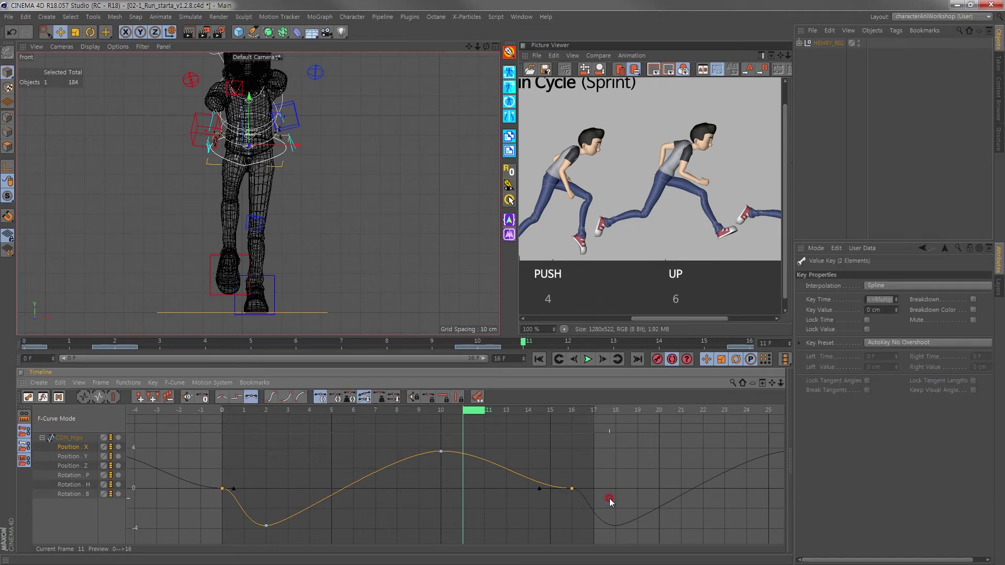
click(203, 400)
drag(221, 494, 222, 503)
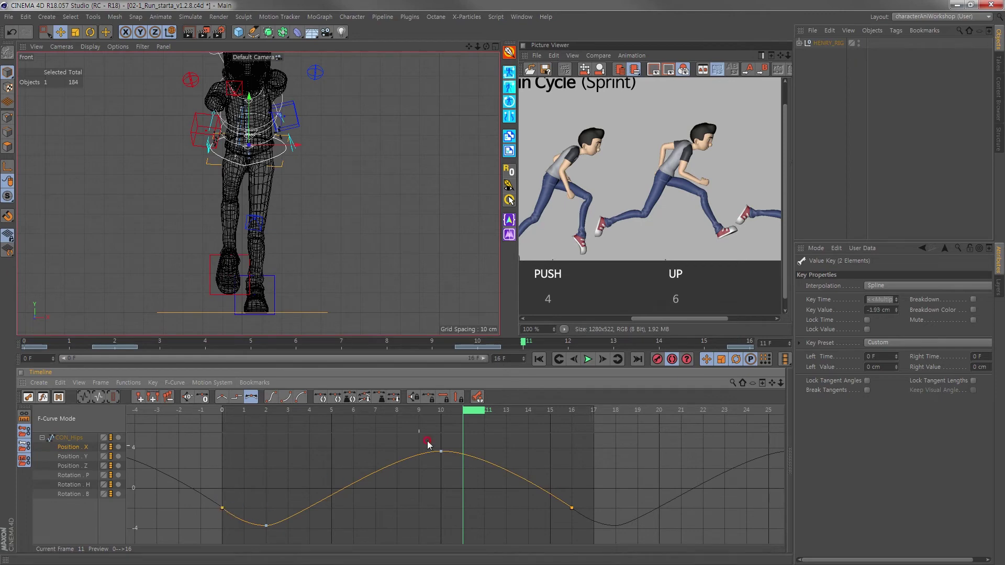
Play back the hip sway, inspect it in Perspective at frame 4, and select CON_Spine
click(586, 359)
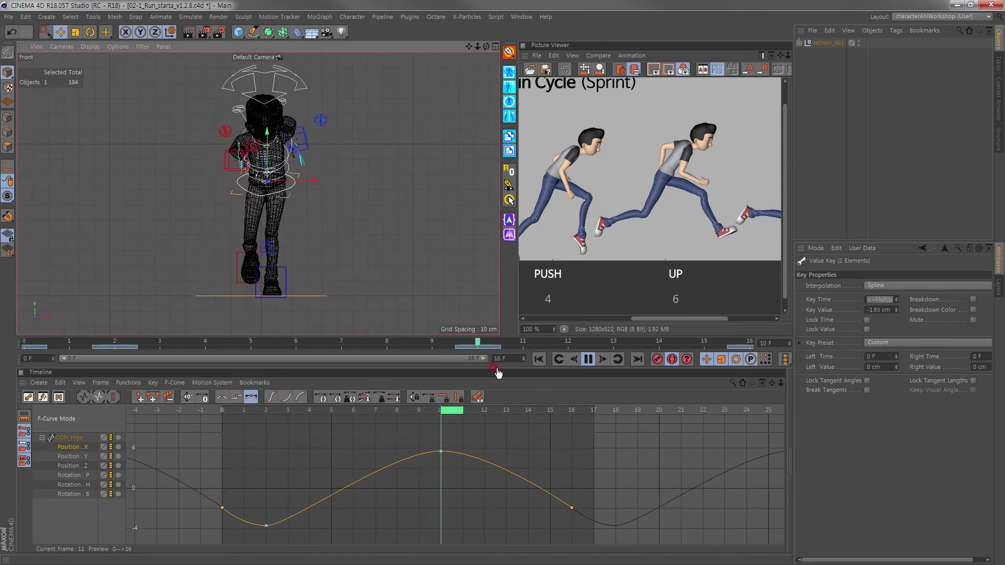
click(589, 359)
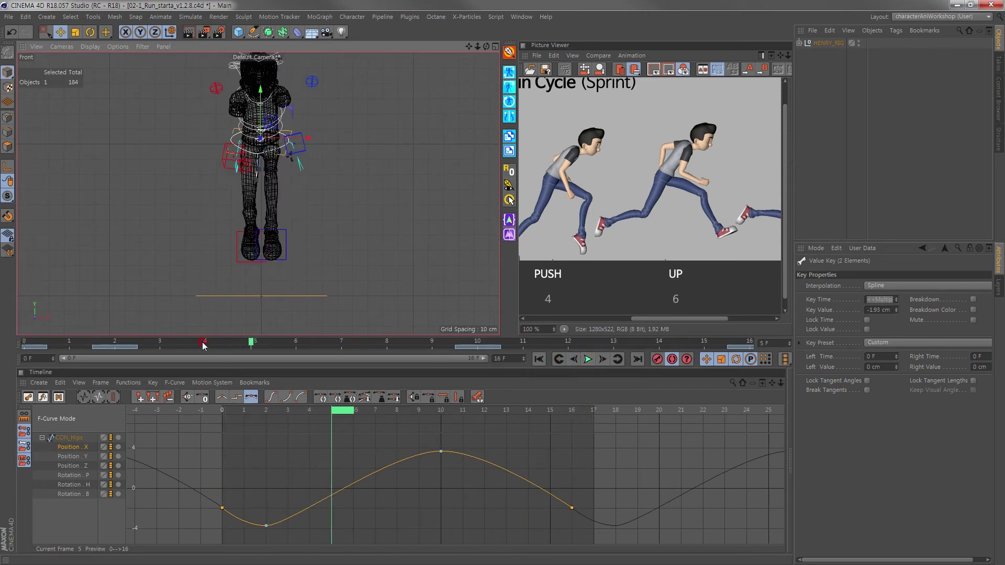
drag(203, 346, 107, 349)
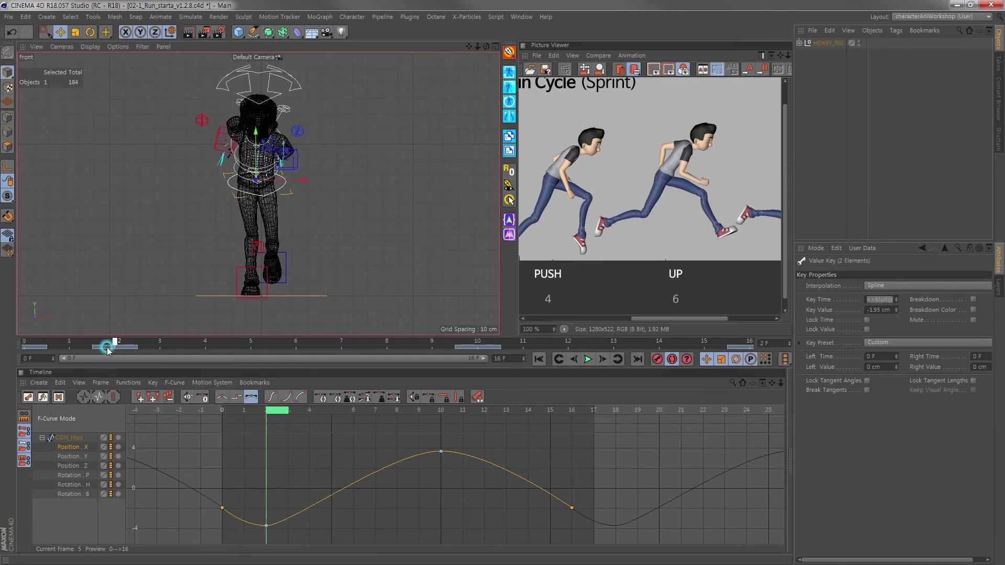
middle_click(209, 209)
middle_click(136, 125)
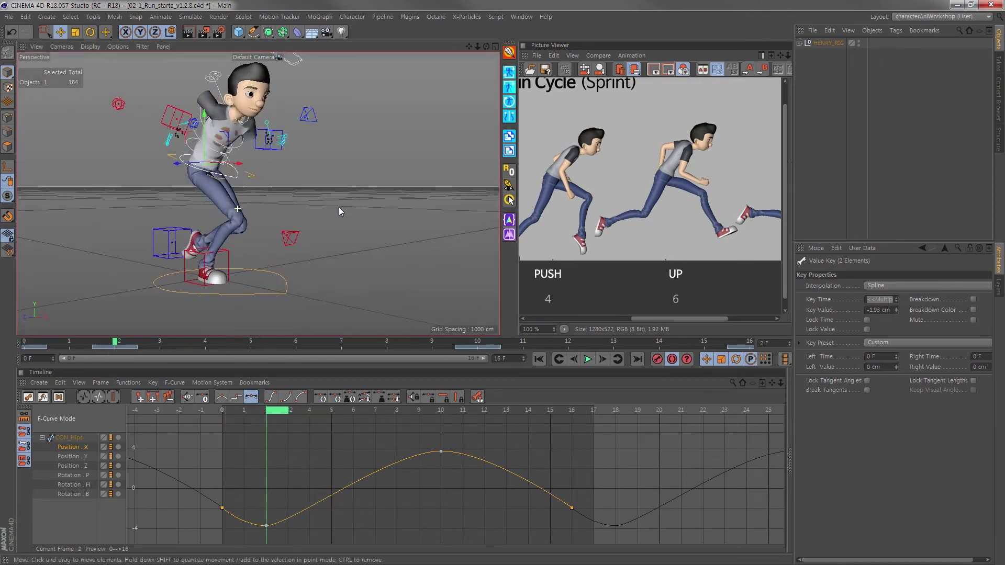
alt+drag(339, 211, 309, 206)
click(158, 342)
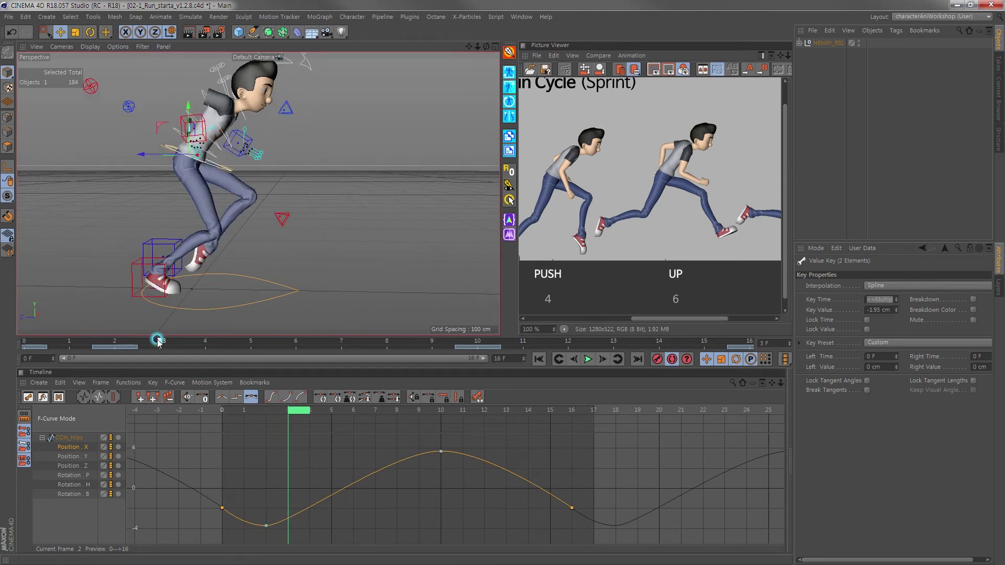
click(192, 342)
alt+drag(199, 173, 151, 133)
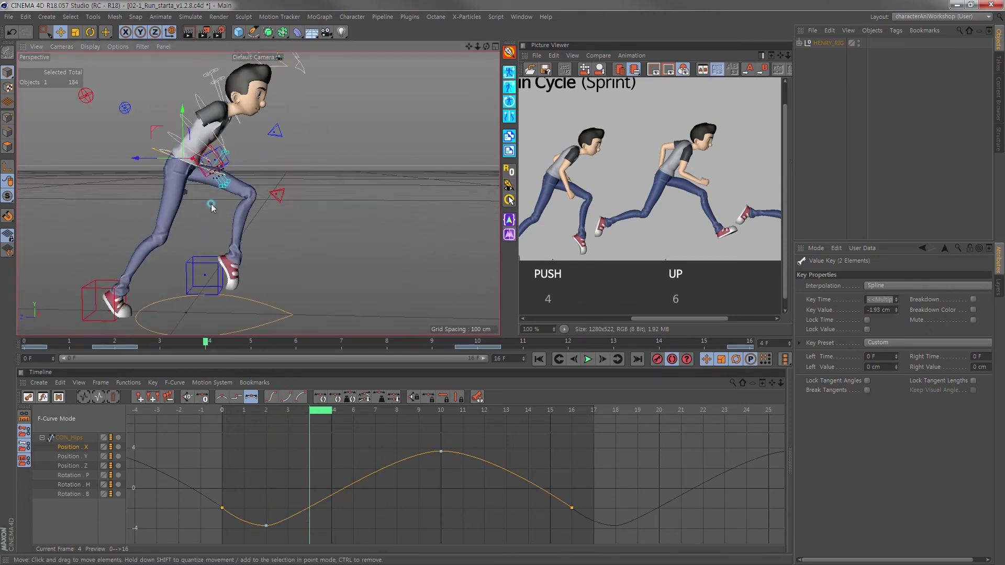
click(172, 137)
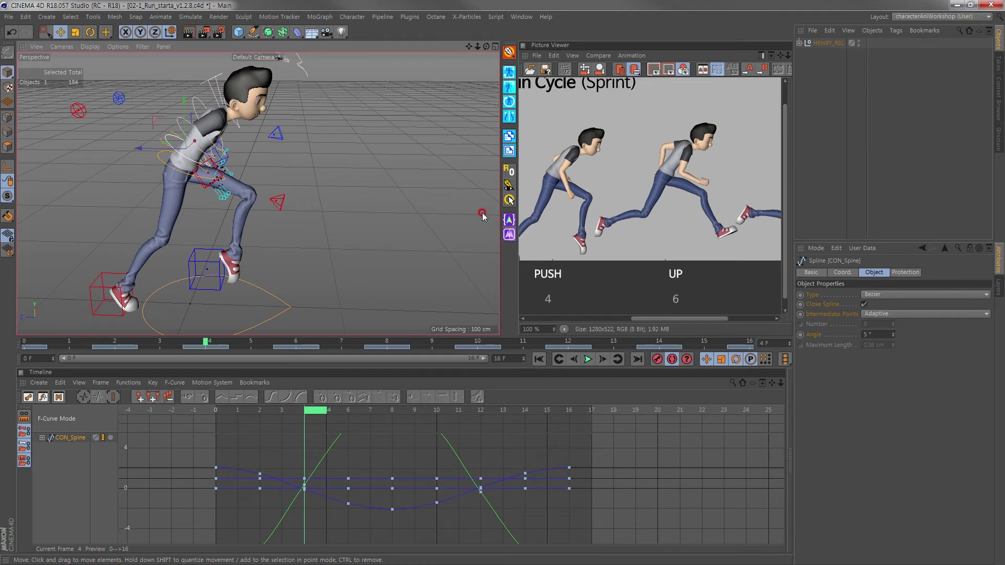
Rotate the three spine controllers to lean back at frame 4 and forward at frame 12
click(508, 220)
click(90, 32)
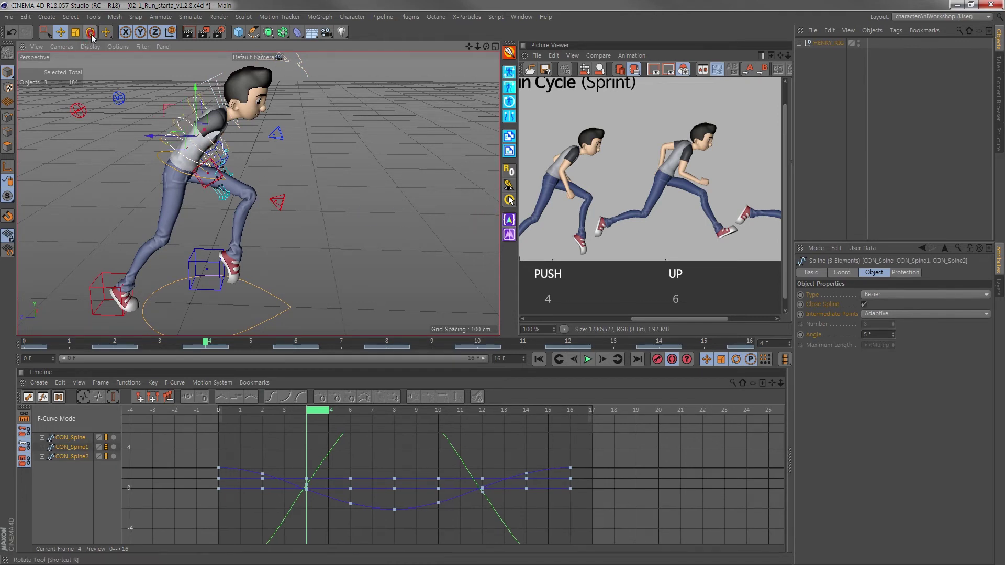
drag(216, 128, 222, 140)
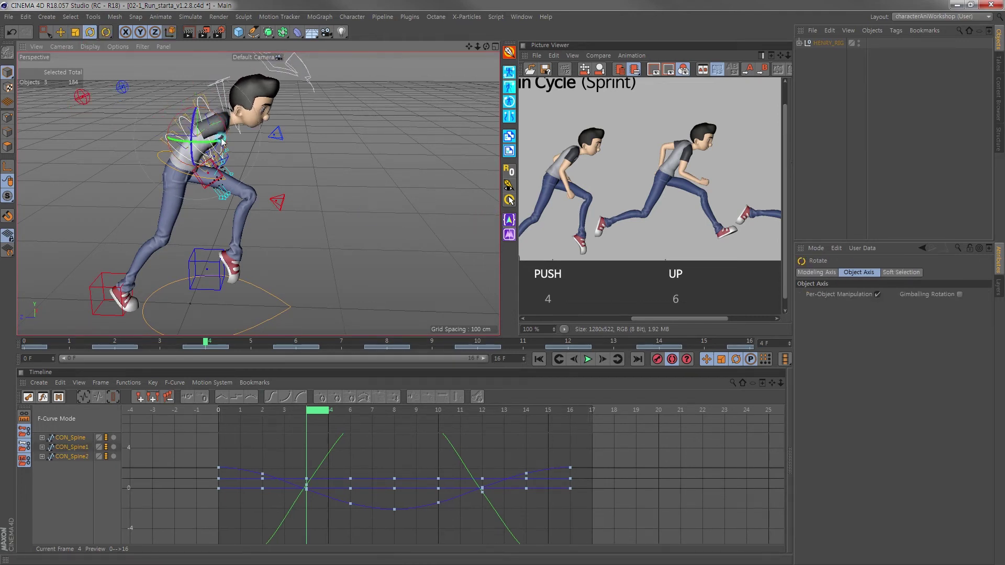
click(567, 342)
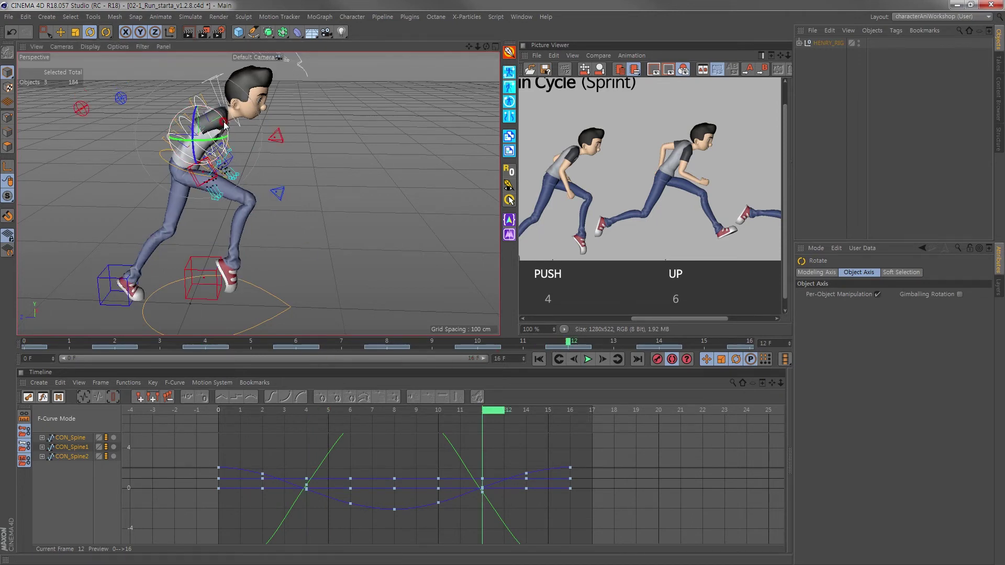
drag(223, 137, 225, 128)
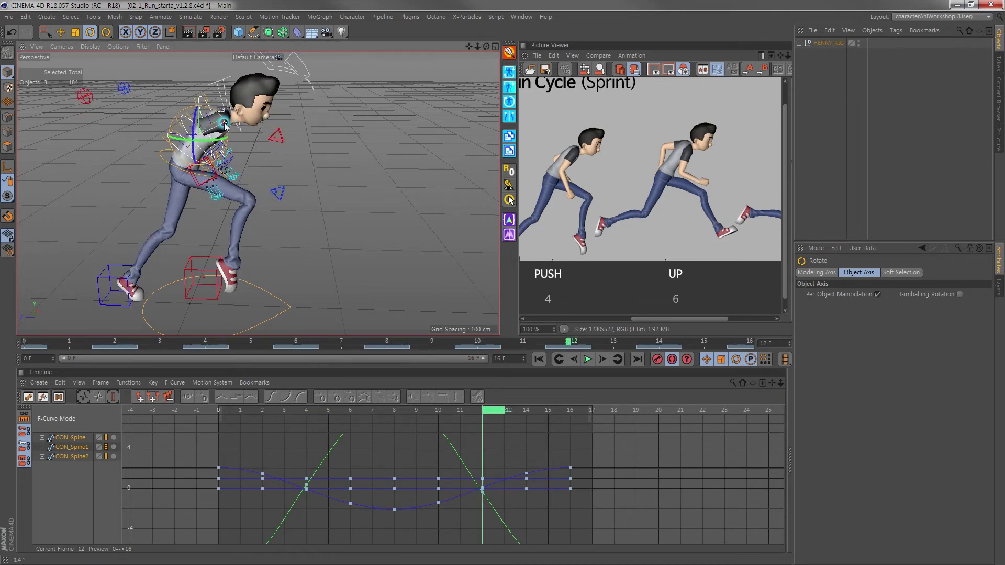
Lower the frame-12 peak on CON_Spine2's Rotation.P curve, then preview and return to frame 4
click(42, 438)
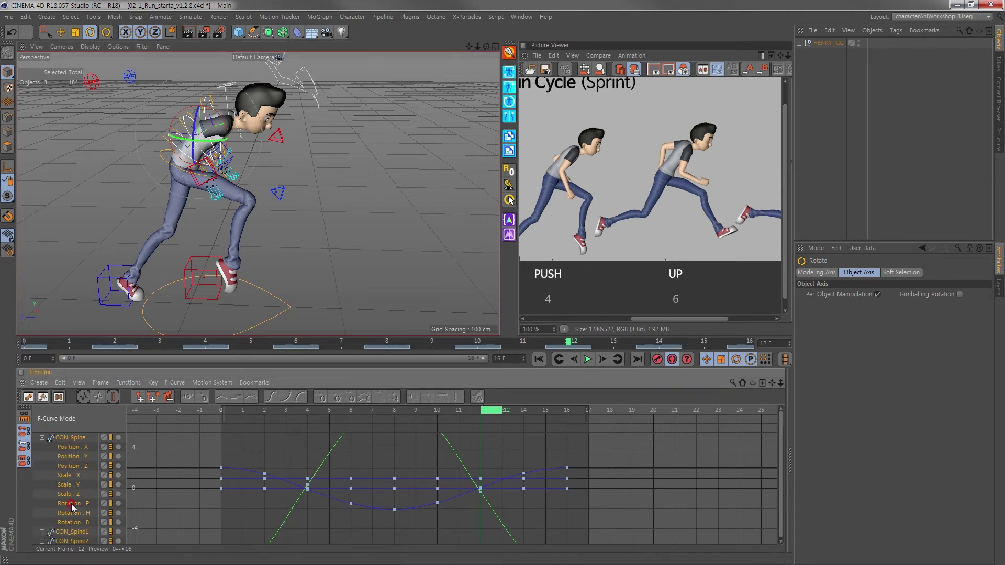
click(72, 504)
scroll(76, 518, down, 3)
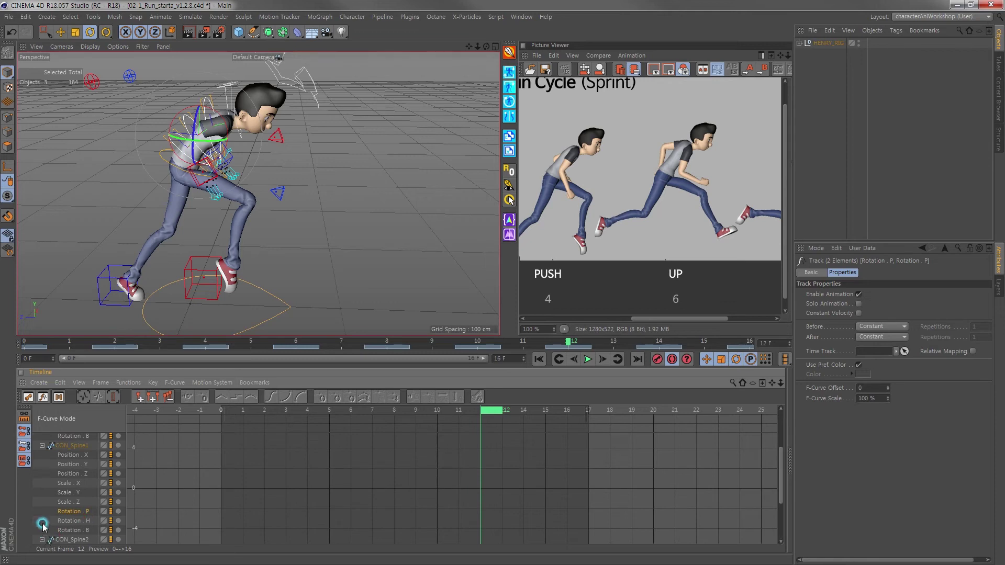
scroll(53, 523, down, 3)
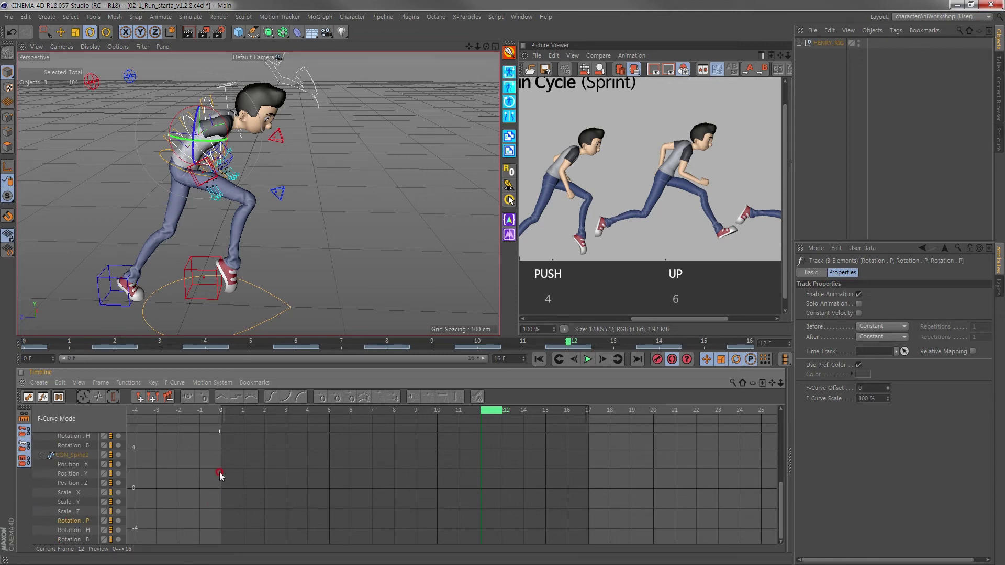
key(h)
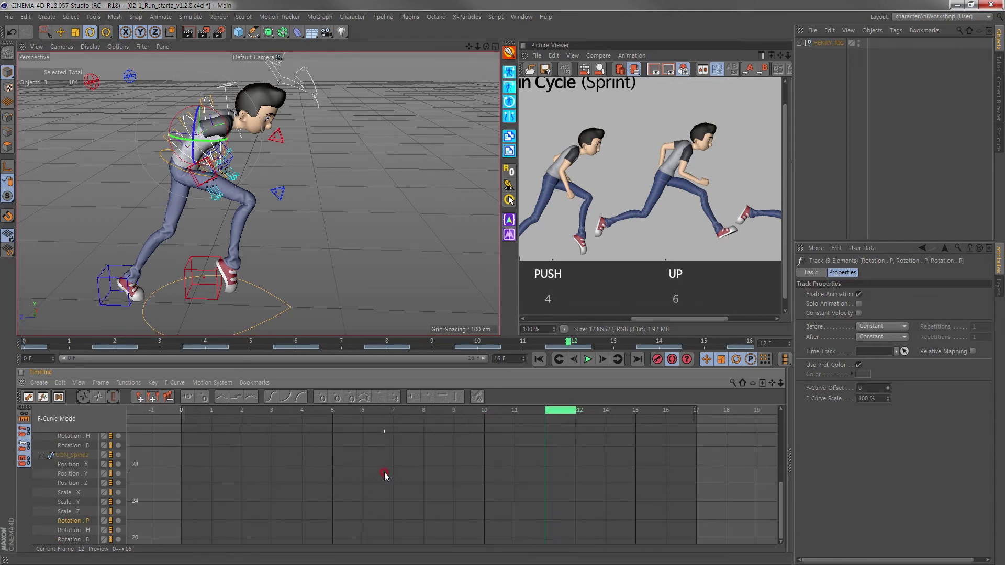
key(h)
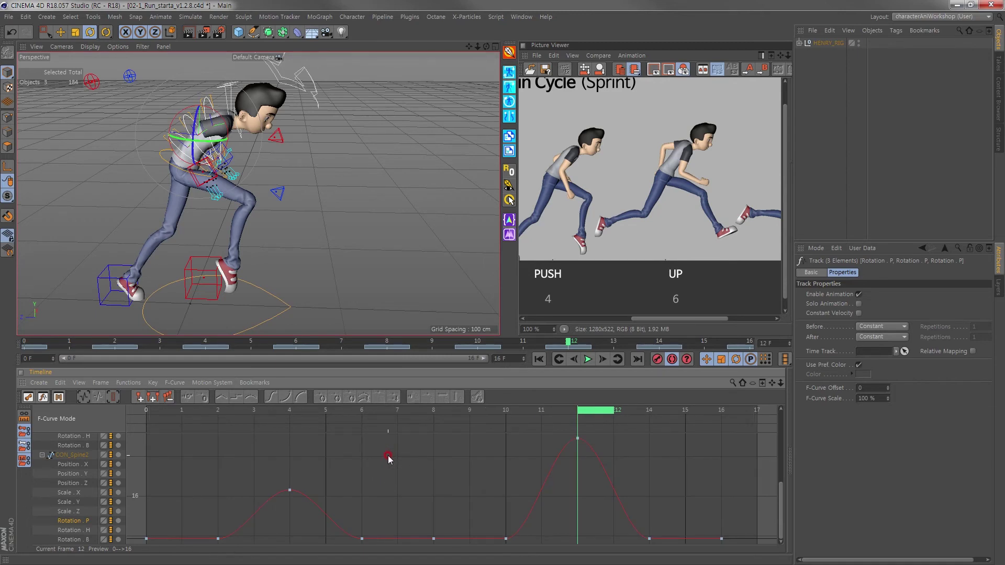
drag(578, 438, 578, 474)
drag(455, 524, 673, 544)
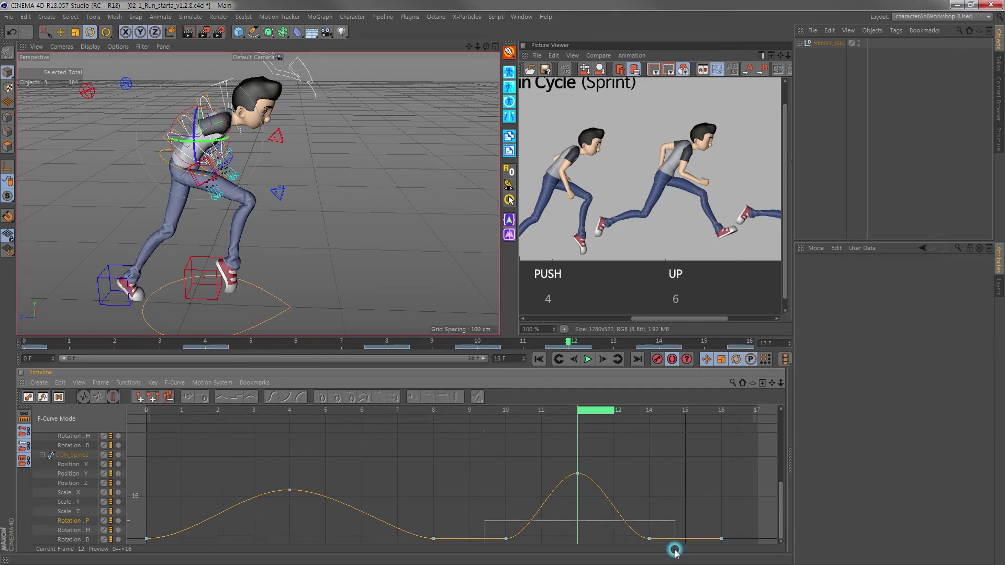
click(588, 359)
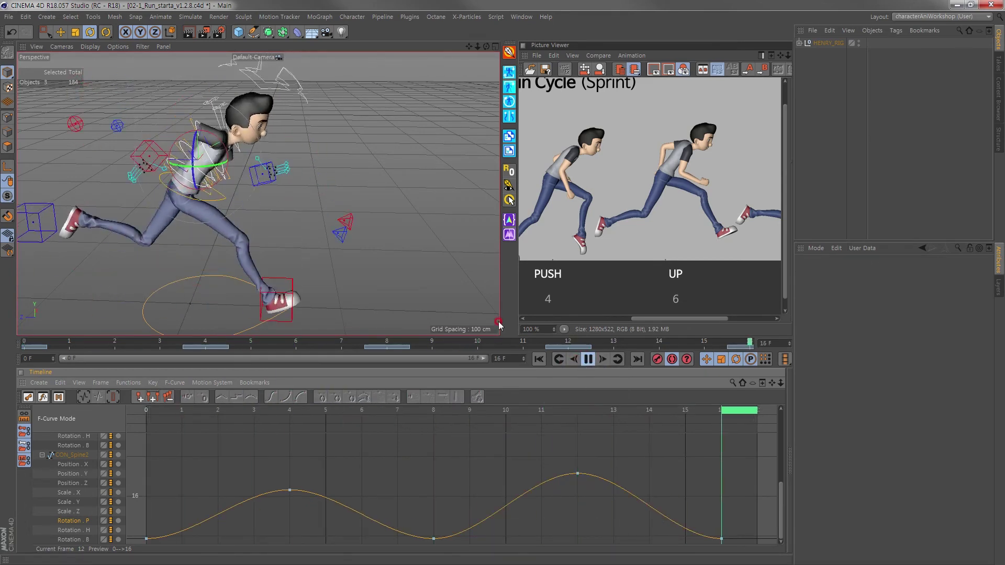
key(F8)
click(210, 342)
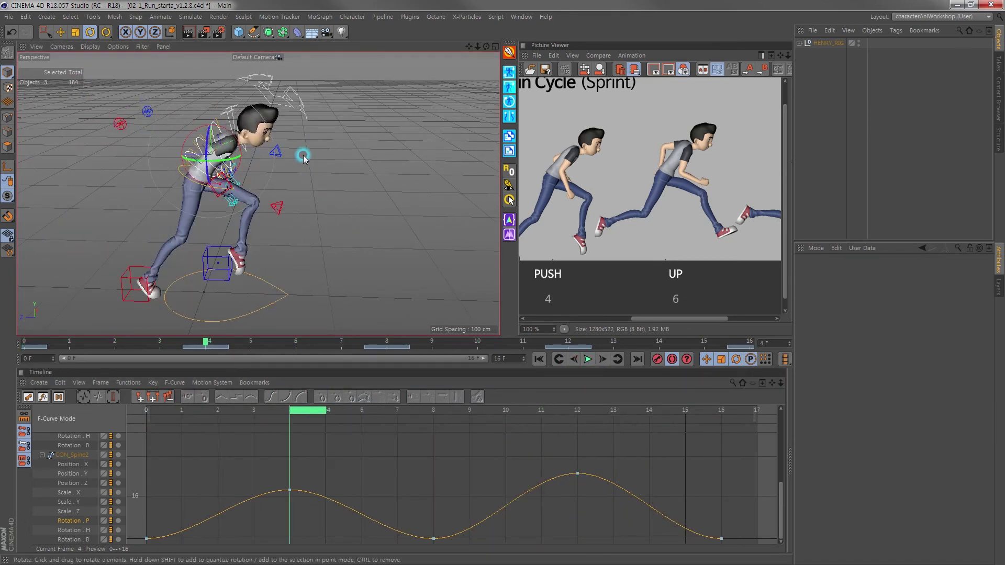
Adjust CON_Head's tilt at frame 4 and tilt it further at frame 12
click(300, 112)
drag(276, 135, 273, 126)
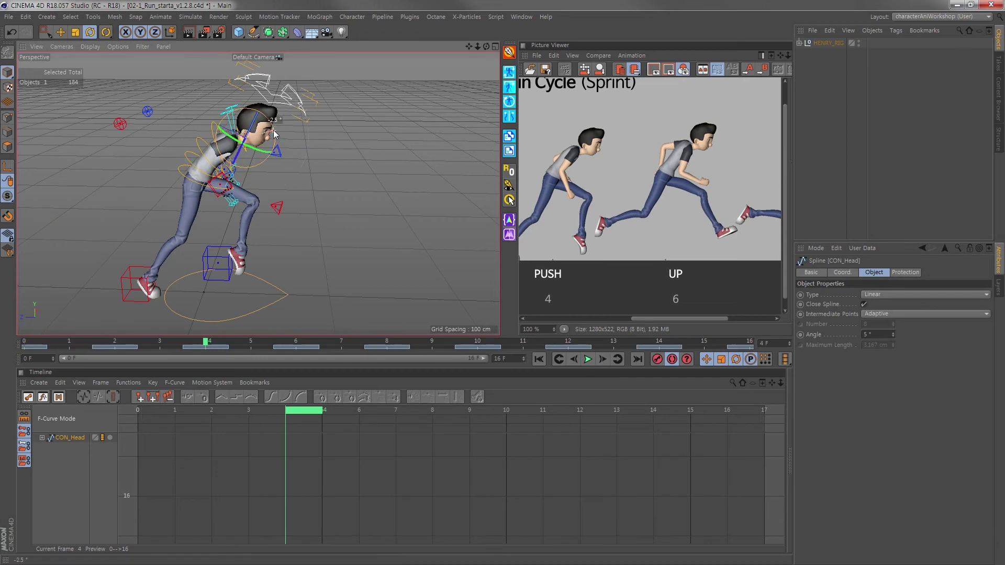
click(570, 343)
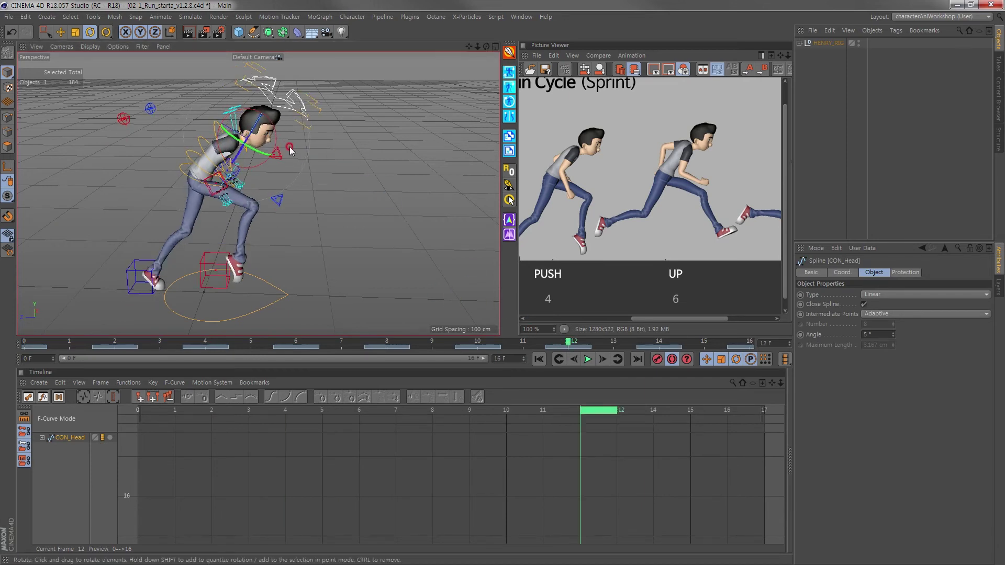
drag(279, 142, 276, 137)
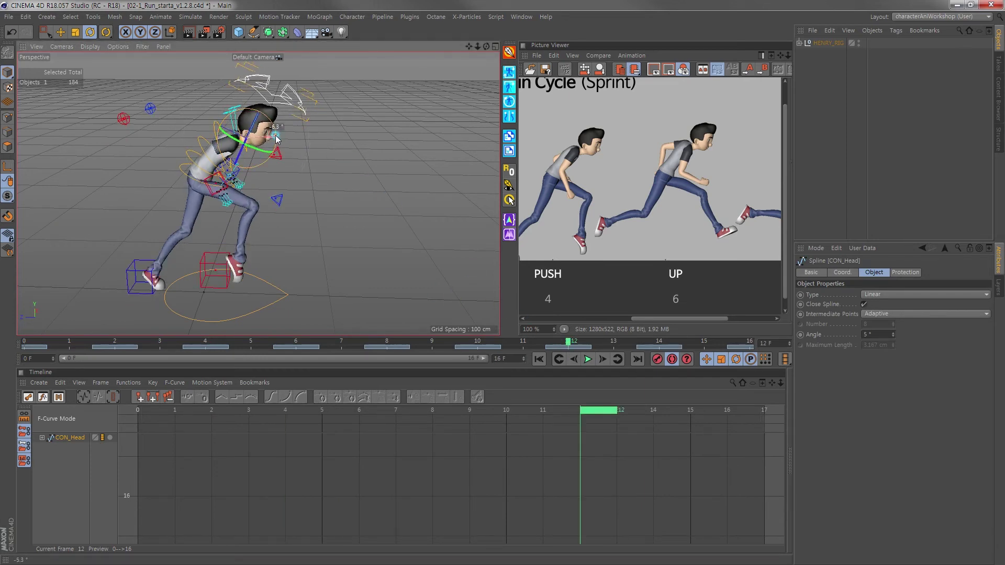
Delete the in-between keys on the head's Rotation.P curve, then play it back
click(42, 438)
click(68, 449)
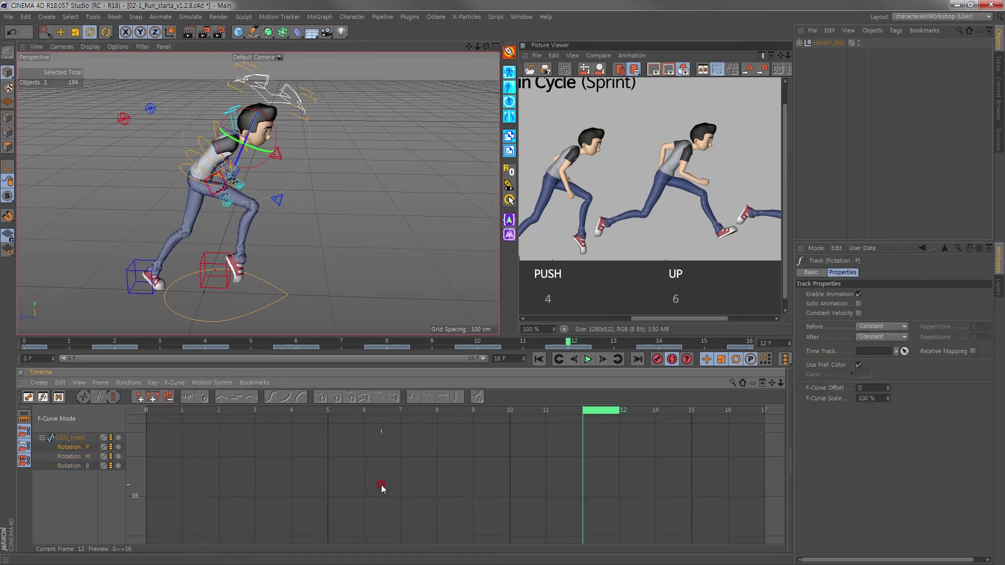
scroll(390, 485, down, 2)
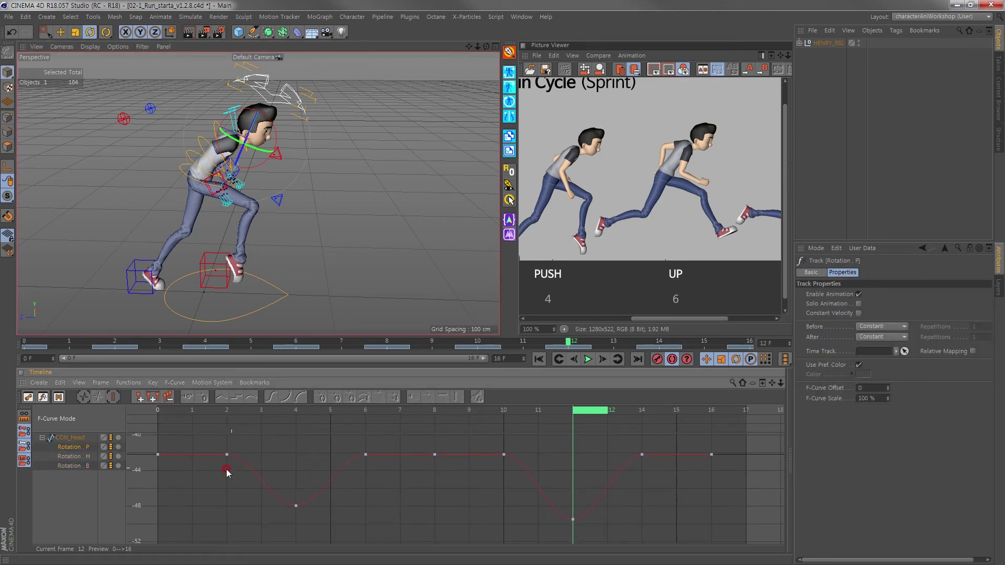
drag(350, 443, 389, 463)
key(Delete)
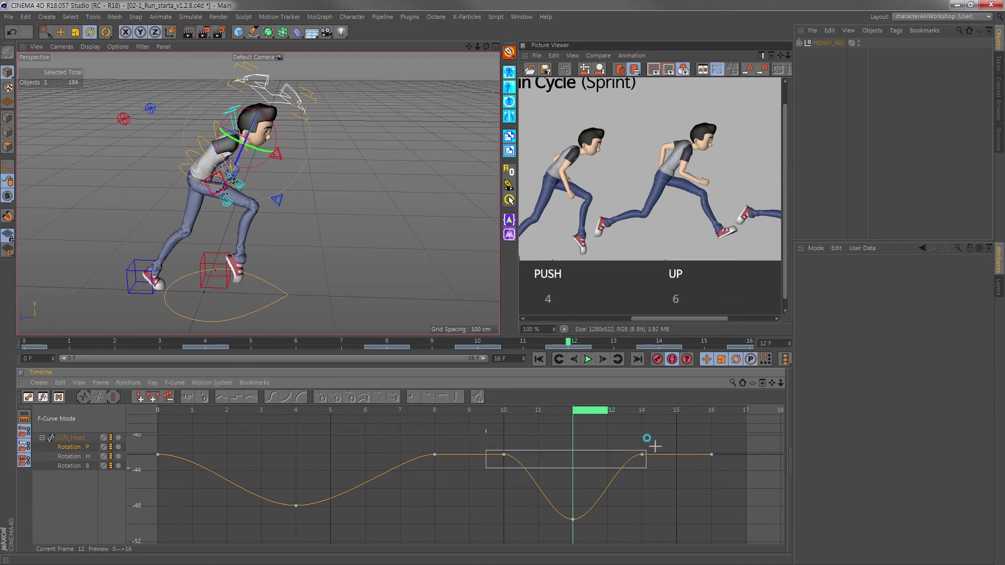
drag(646, 438, 647, 439)
key(Delete)
click(585, 359)
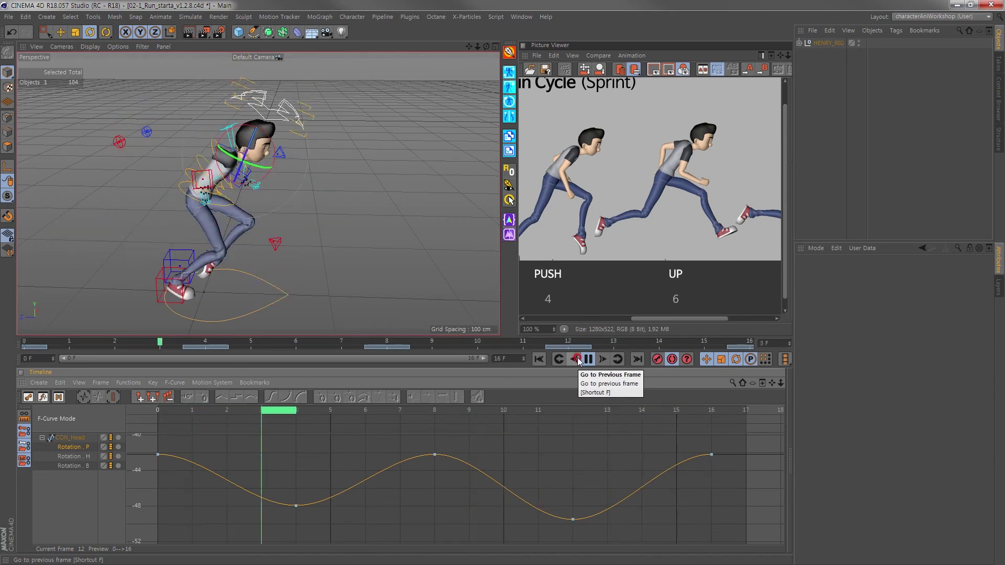
click(588, 359)
Set body_GEO's editor visibility back to Default so Henry's body mesh shows again
click(798, 42)
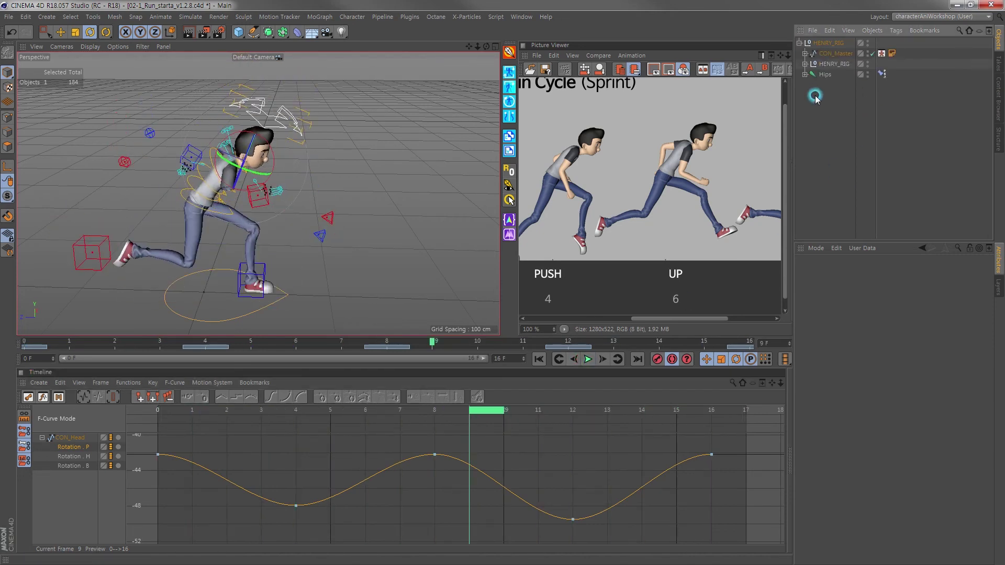
click(805, 64)
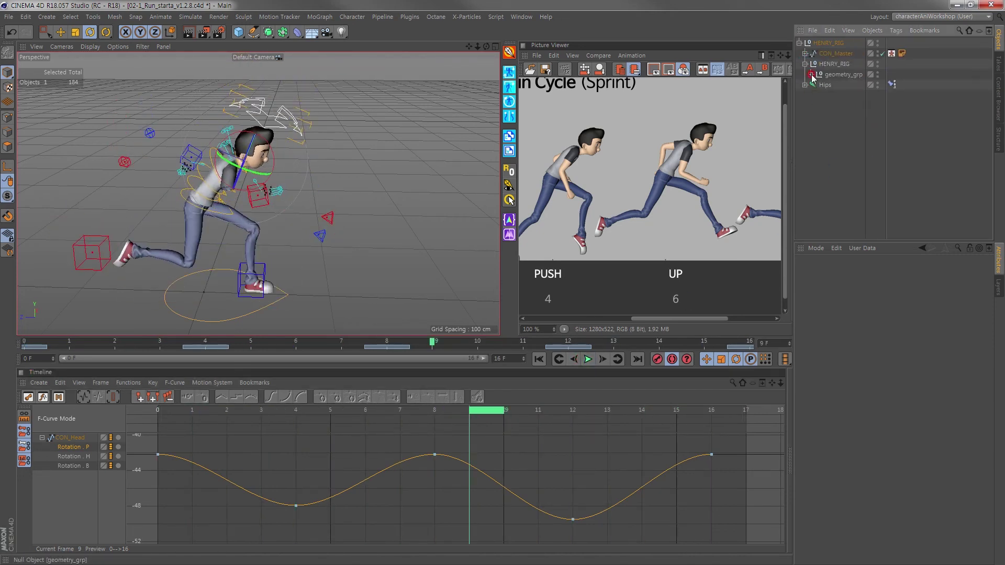
click(812, 75)
click(852, 158)
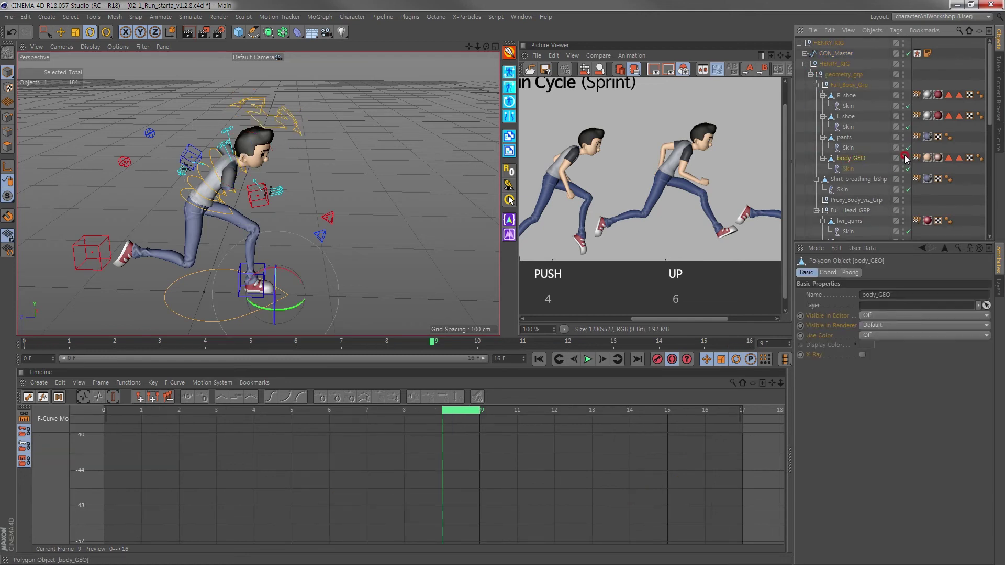
click(904, 156)
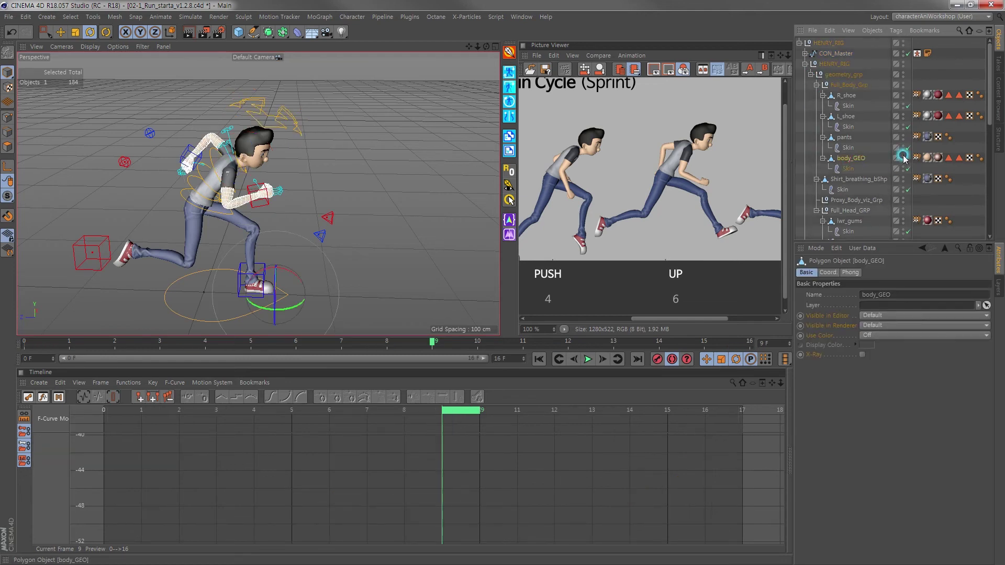
Replay the run cycle from the first frame, then select CON_RightHand and zoom in on it
click(539, 359)
click(588, 359)
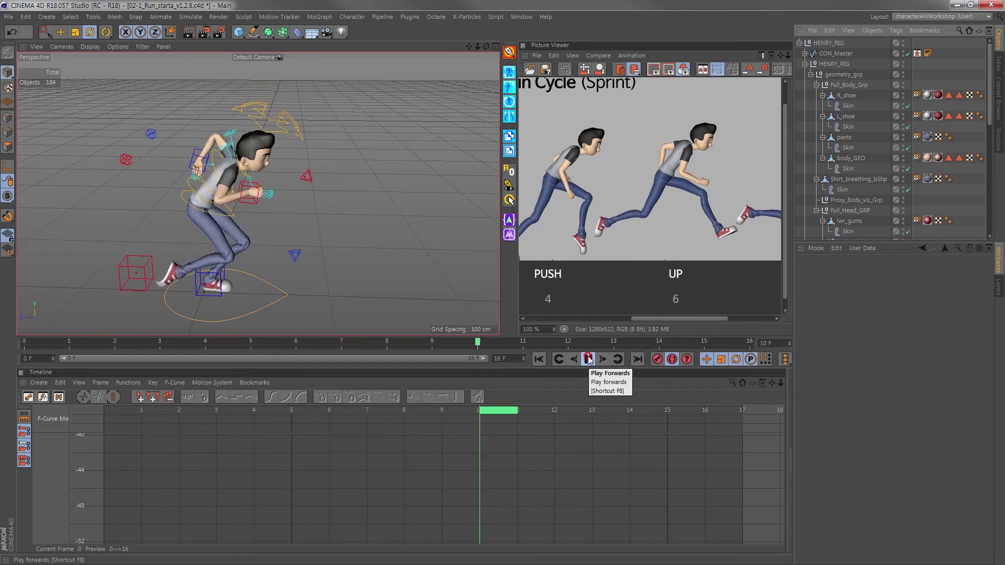
click(588, 359)
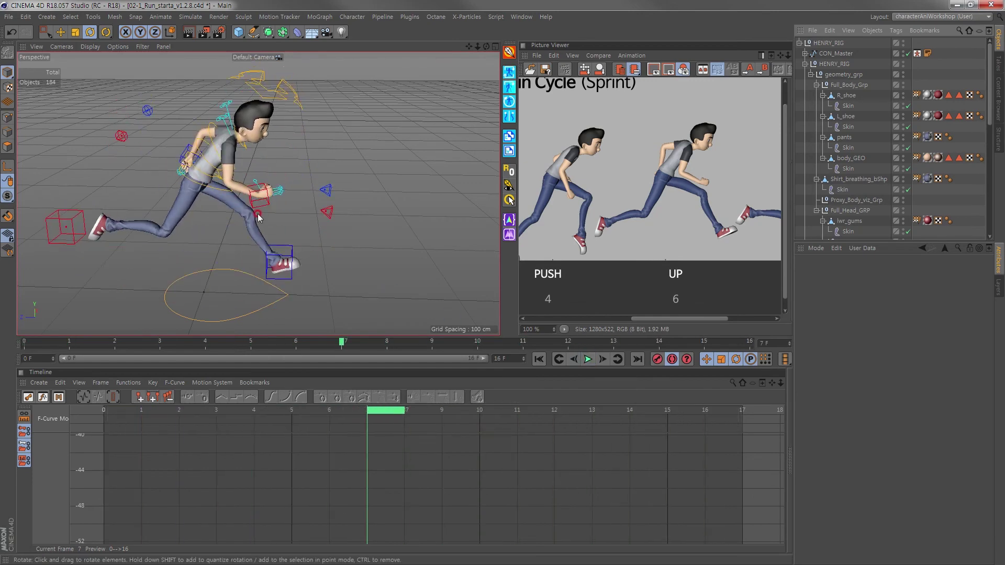
scroll(262, 193, up, 3)
click(266, 193)
alt+middle_drag(240, 214, 251, 228)
alt+right_drag(251, 228, 287, 228)
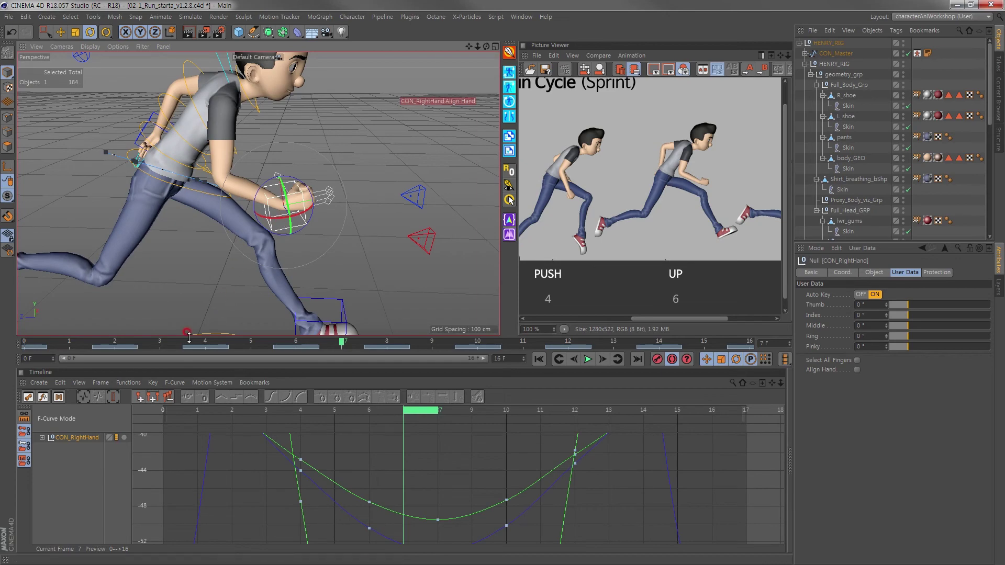
With the Move tool active, lower CON_RightHand at frame 2
drag(169, 344, 23, 343)
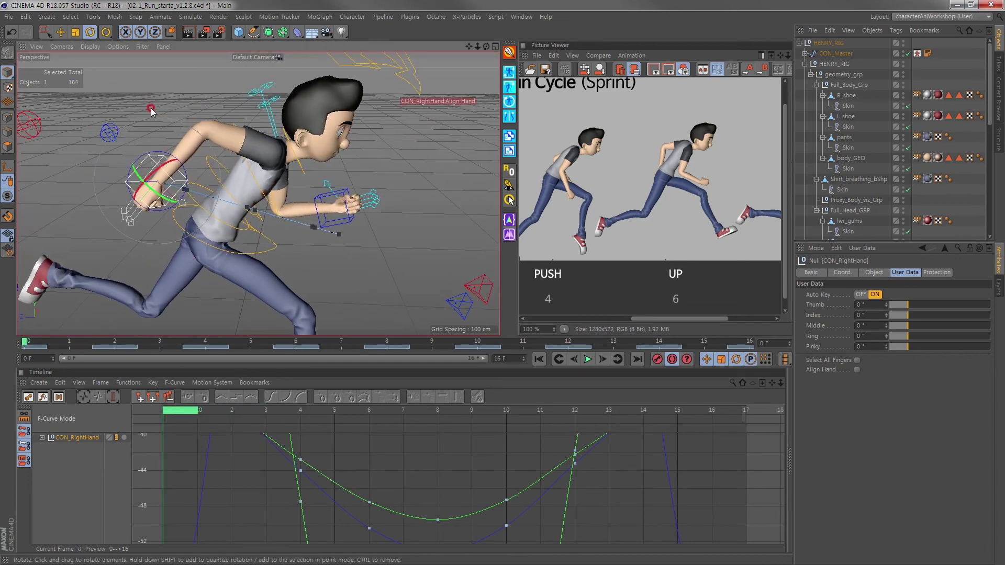
click(57, 32)
alt+drag(209, 204, 169, 203)
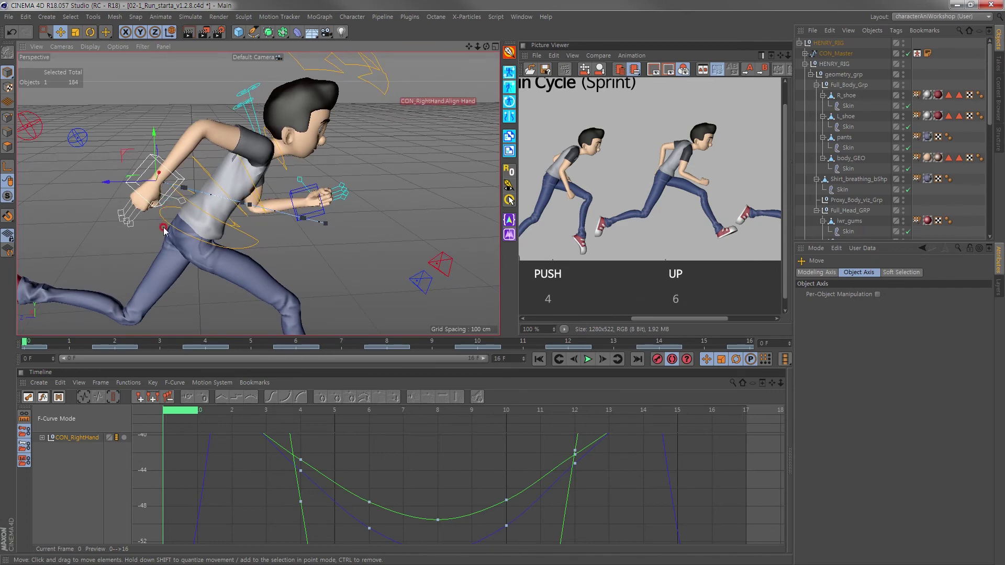
click(115, 343)
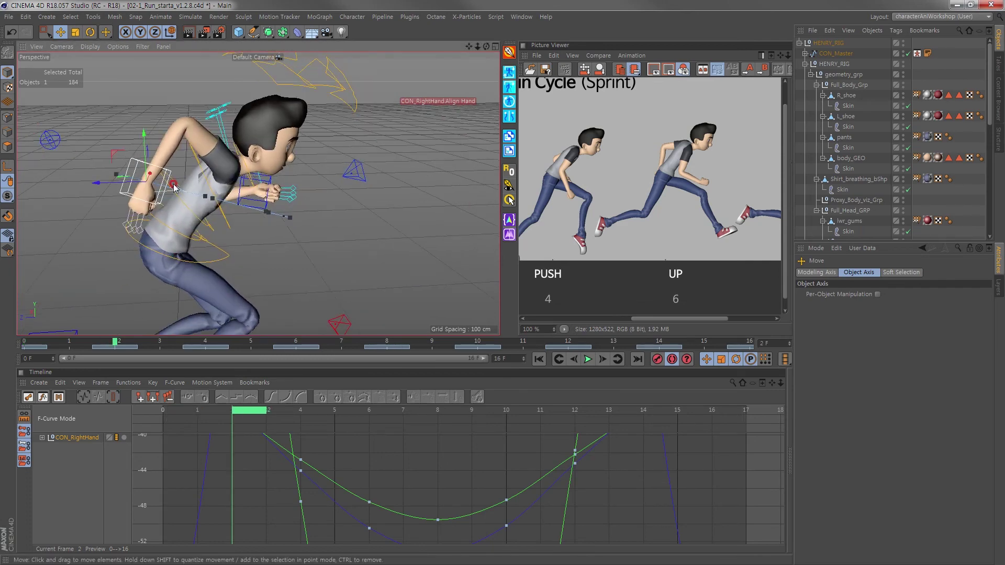
mouse_move(148, 145)
mouse_down()
mouse_move(178, 342)
mouse_move(296, 342)
mouse_up()
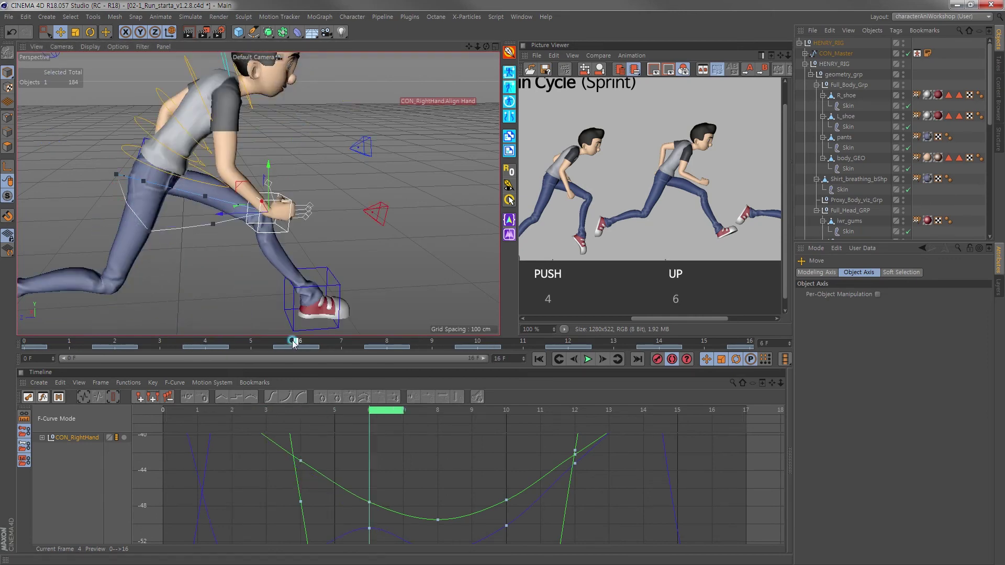
Raise the right hand at frame 6, step through later keys, and replay the sprint
mouse_move(266, 176)
mouse_down()
mouse_move(266, 145)
mouse_move(270, 225)
mouse_up()
key(ctrl+g)
key(ctrl+g)
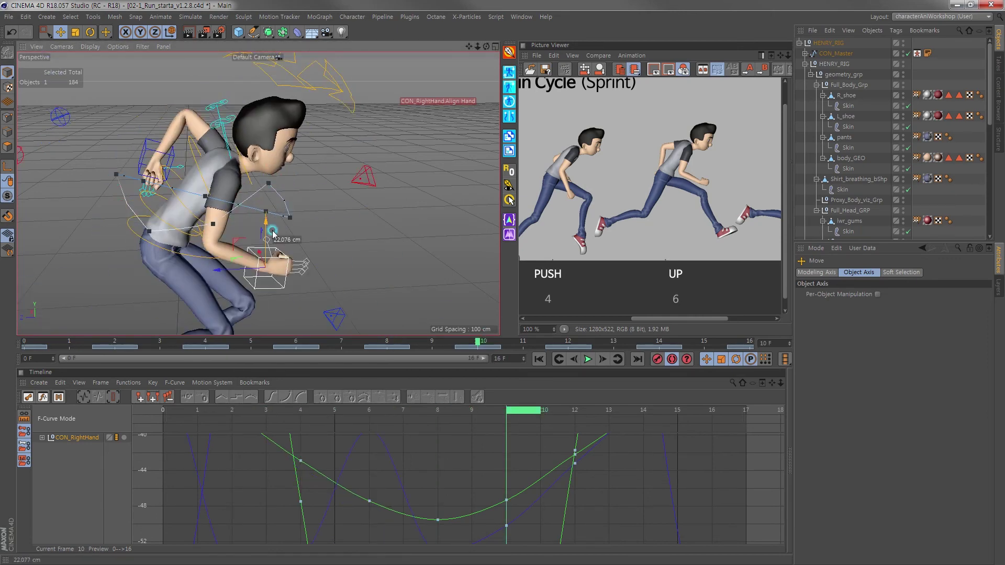
key(ctrl+g)
click(649, 342)
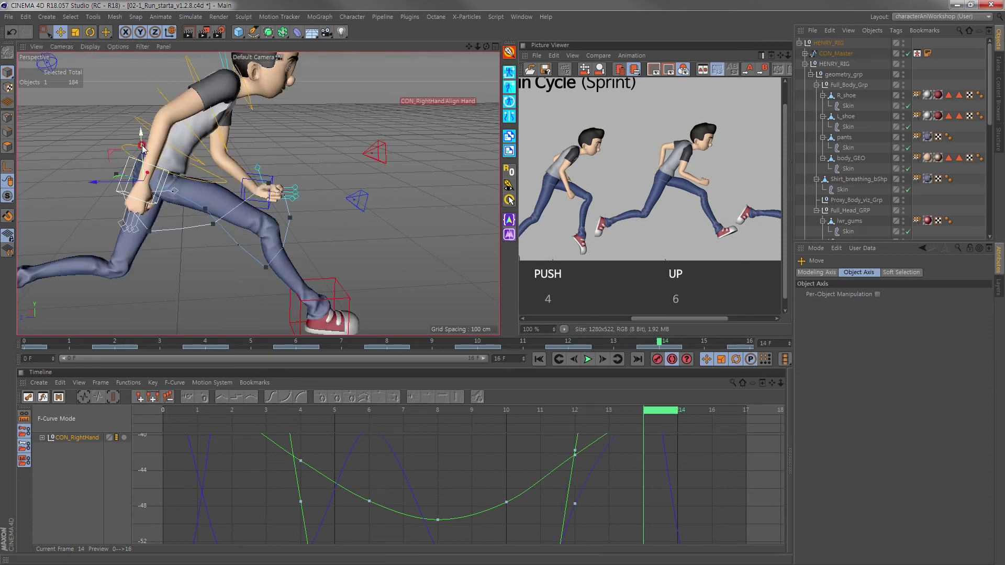
click(588, 359)
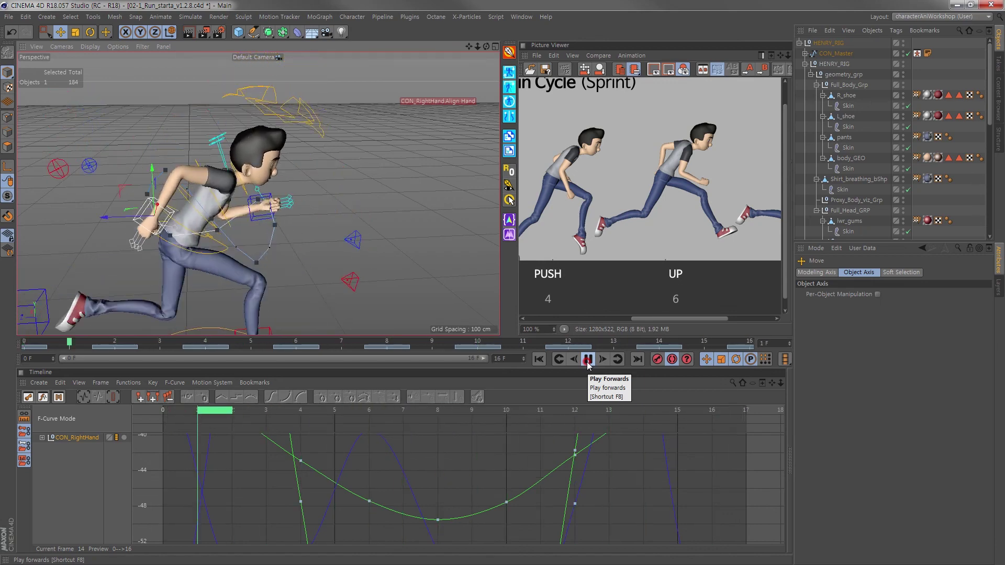
Isolate CON_RightHand's Position . Z curve and select its first and last keys
click(41, 437)
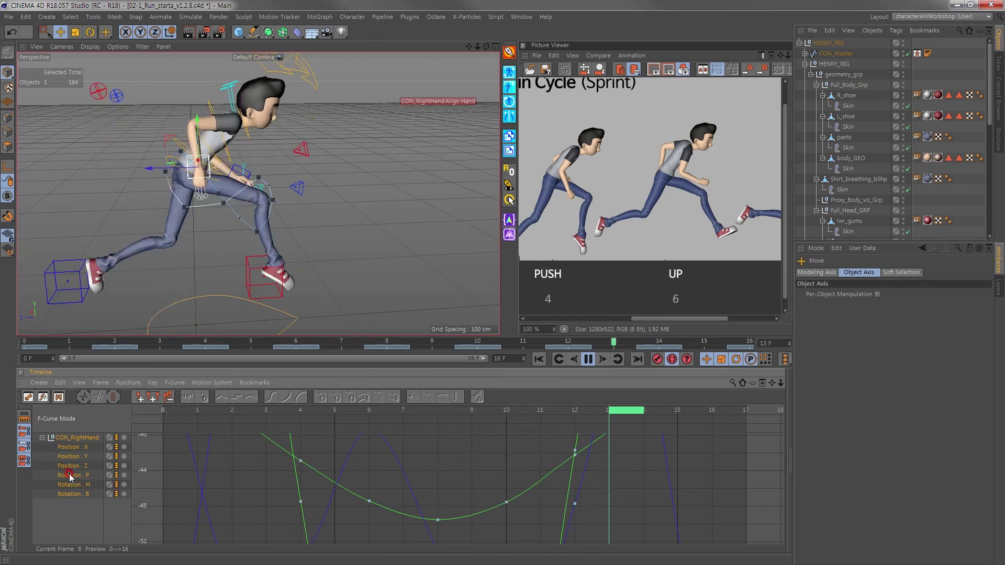
click(72, 466)
key(h)
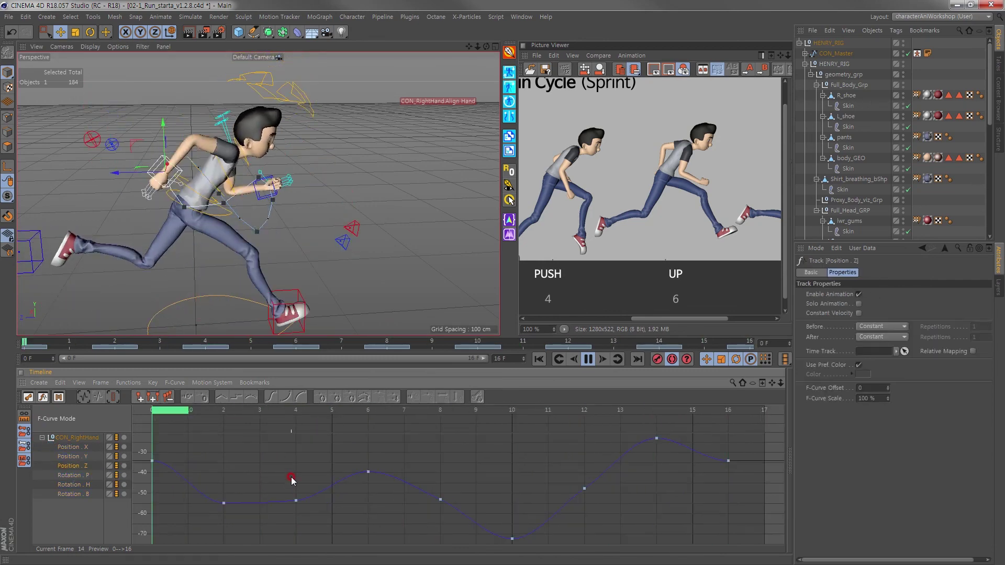
click(245, 469)
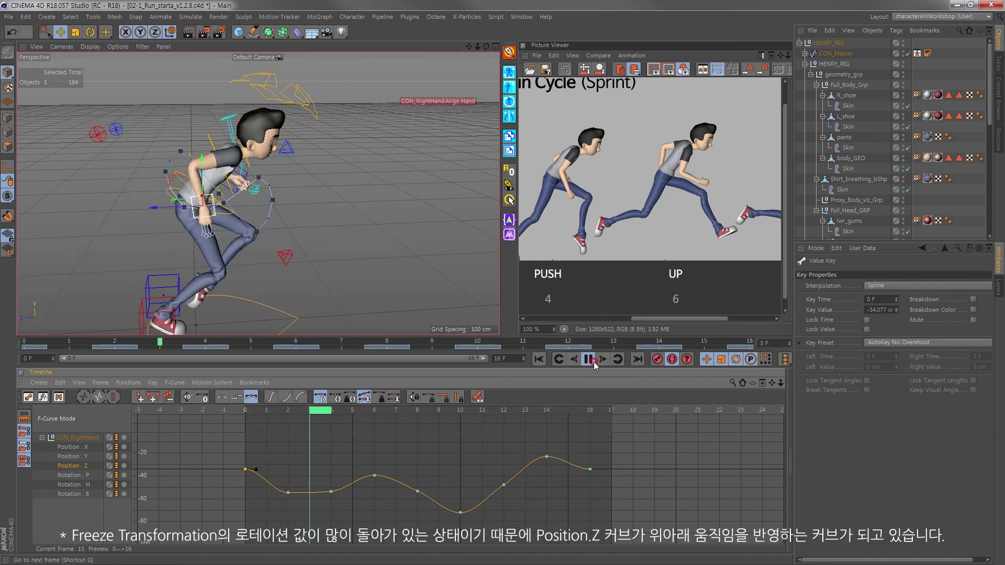
key(F8)
scroll(188, 217, up, 3)
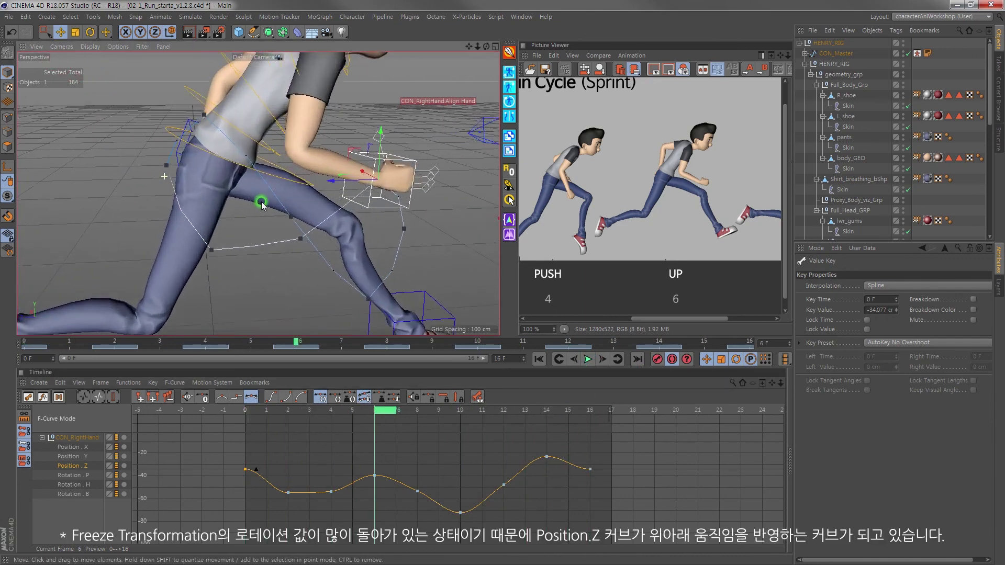
scroll(167, 177, up, 2)
drag(576, 451, 613, 490)
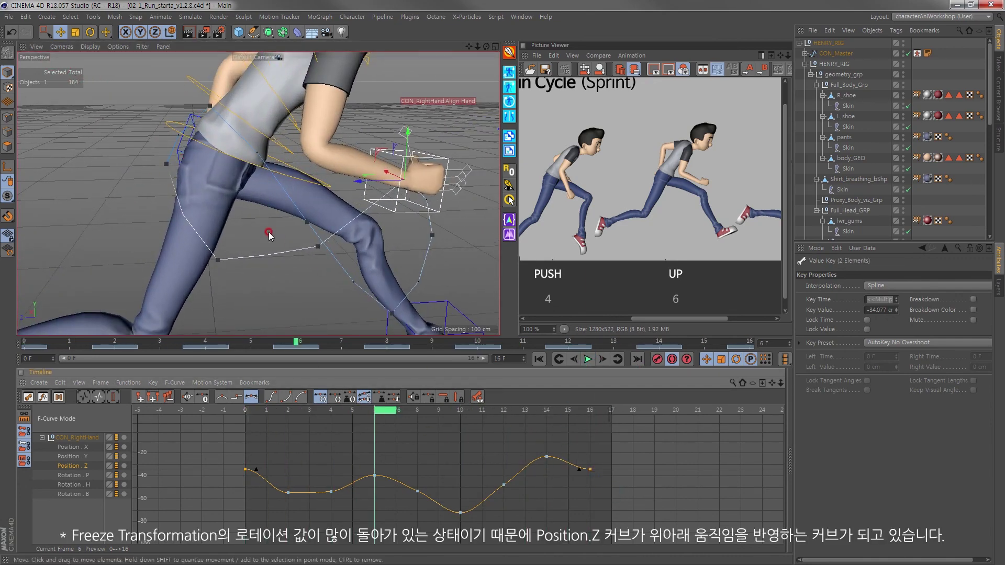
Give the end keys zero-length tangents and replay the sprint to check the loop
alt+middle_drag(269, 234, 183, 371)
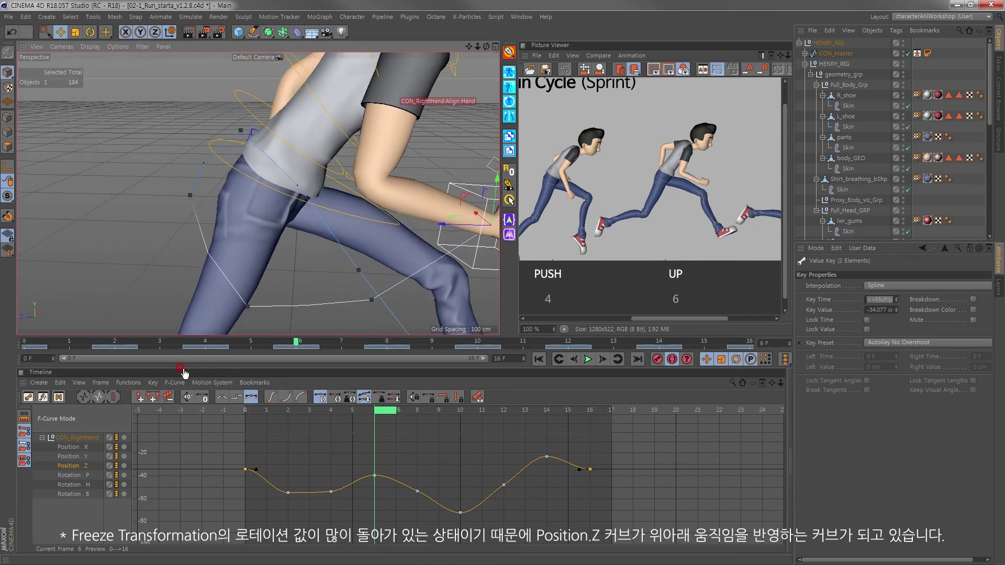
click(205, 400)
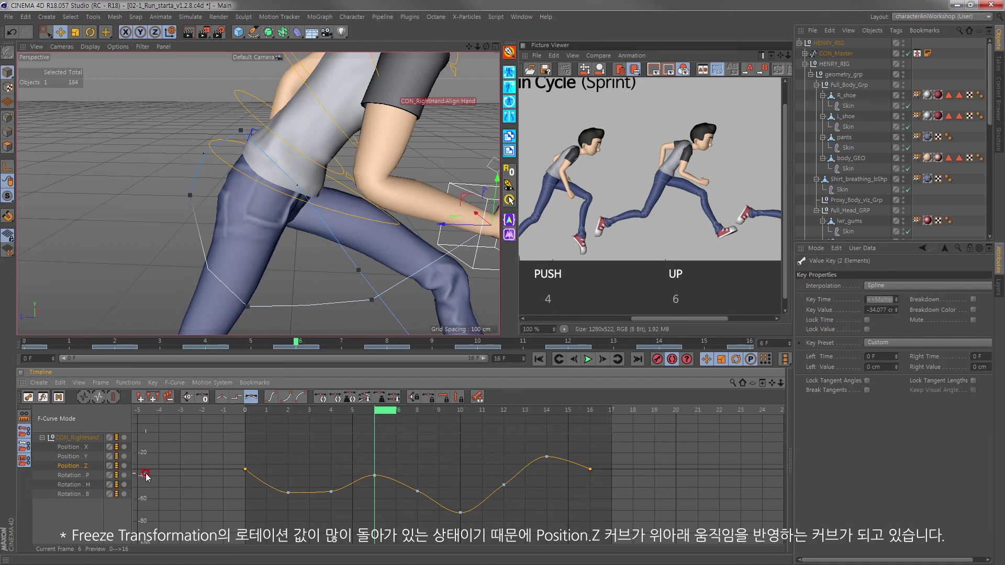
click(589, 359)
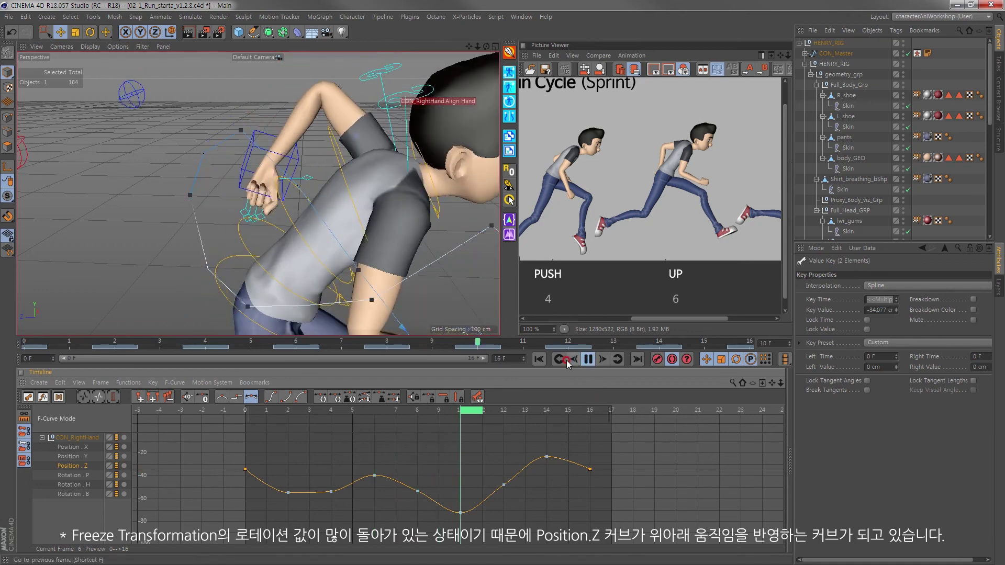
scroll(489, 300, down, 5)
scroll(489, 300, down, 5)
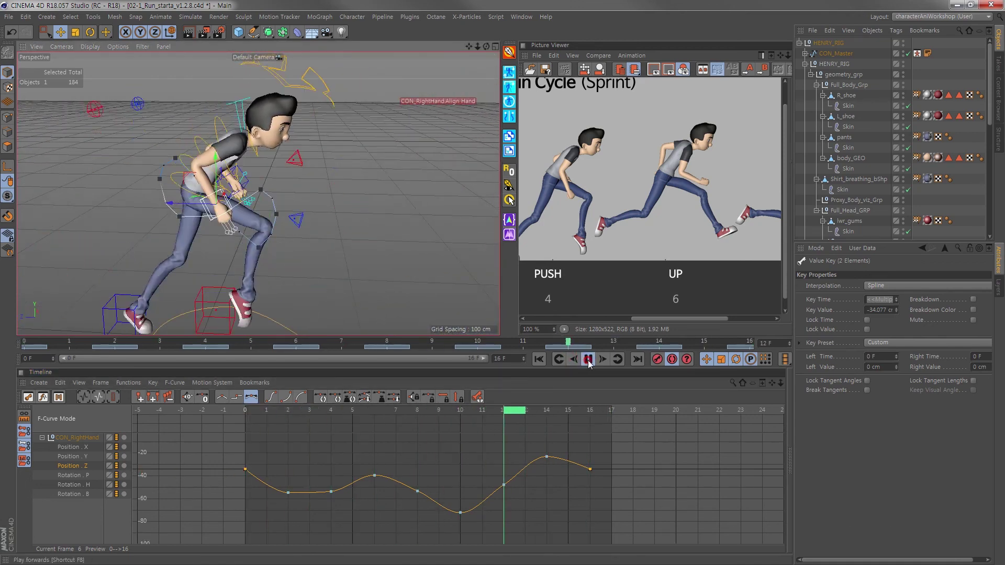
key(F7)
alt+drag(364, 263, 411, 131)
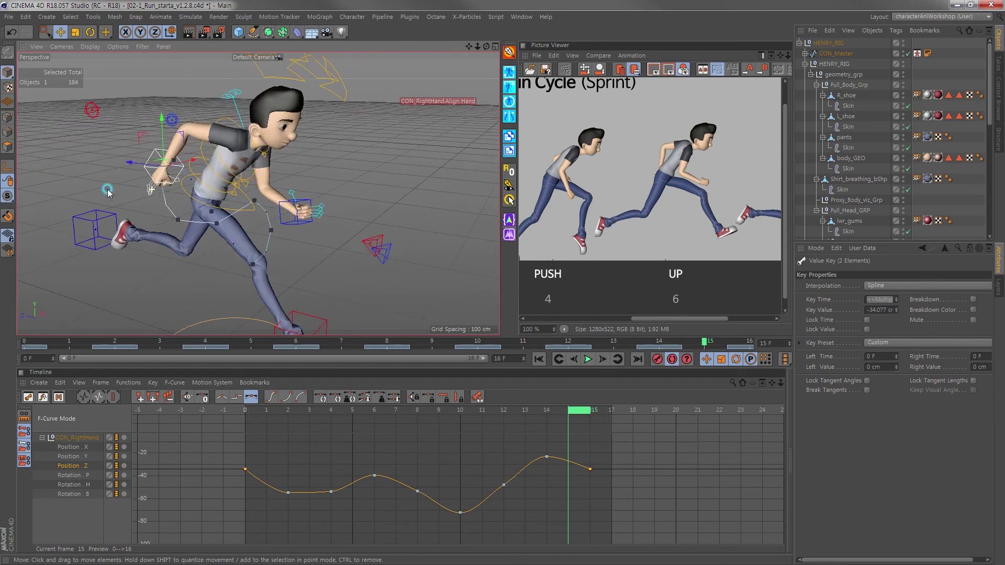
Mirror the right hand's track to the other hand with a frame offset, replay, and collapse to HENRY_RIG
click(508, 119)
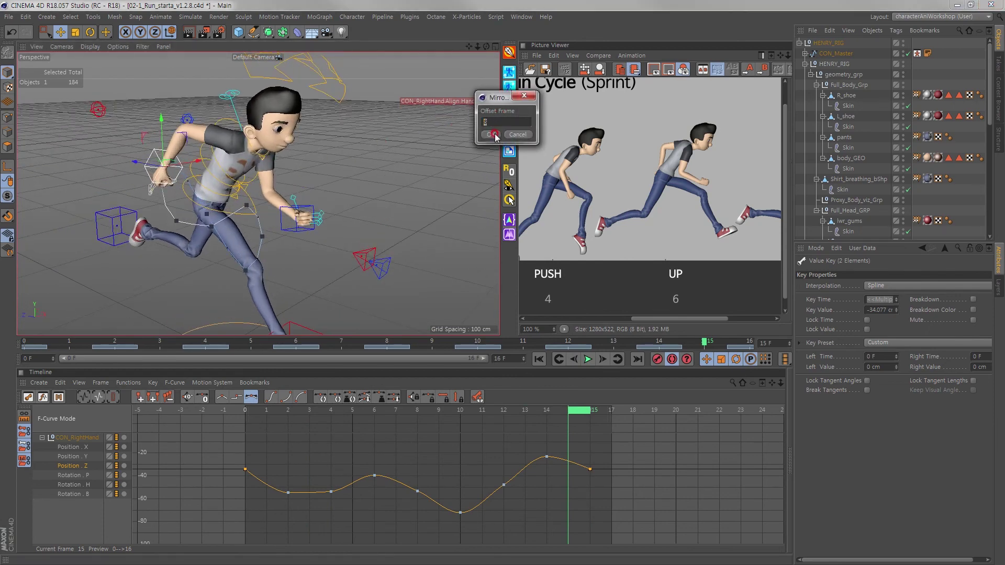
click(493, 134)
click(588, 359)
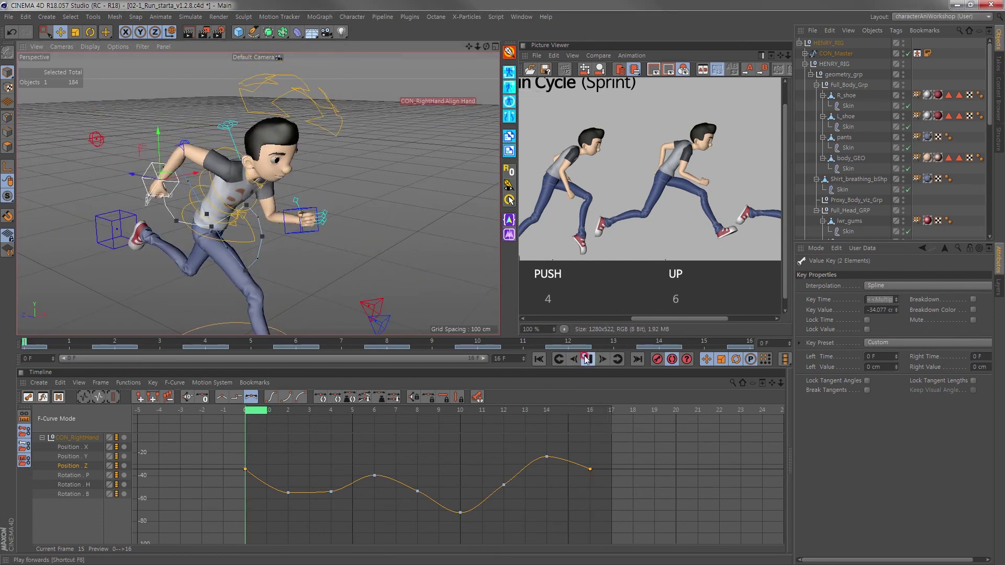
click(403, 222)
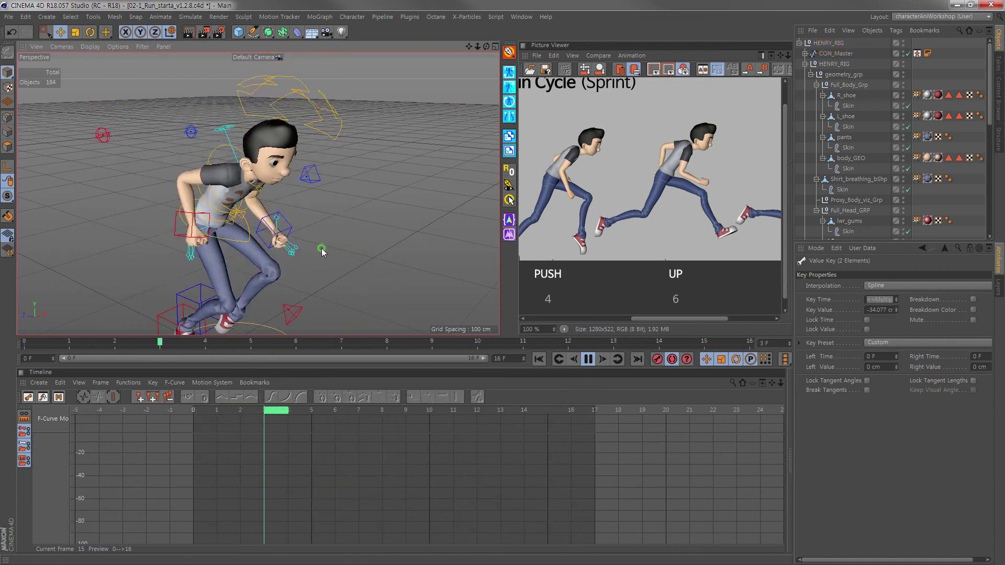
click(799, 43)
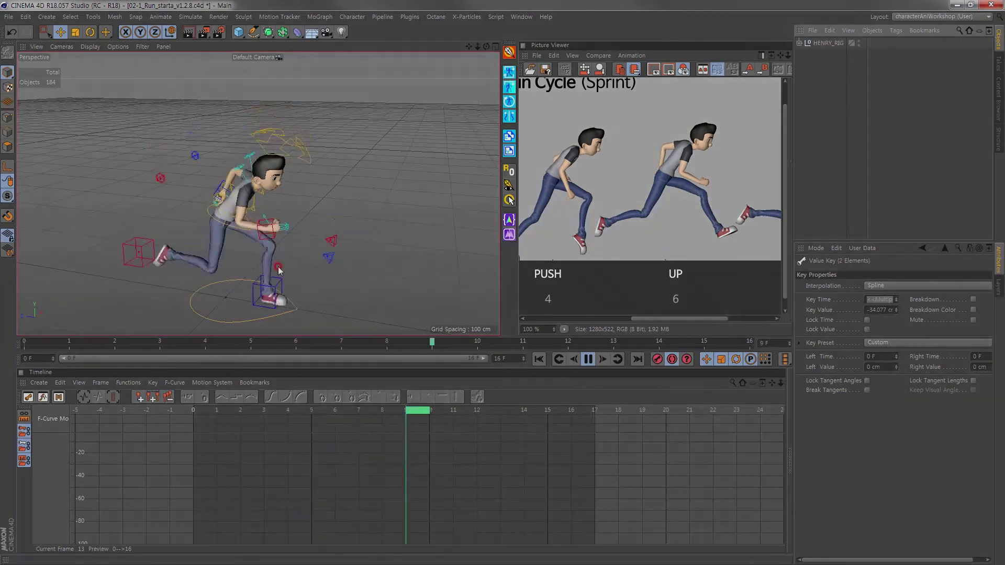